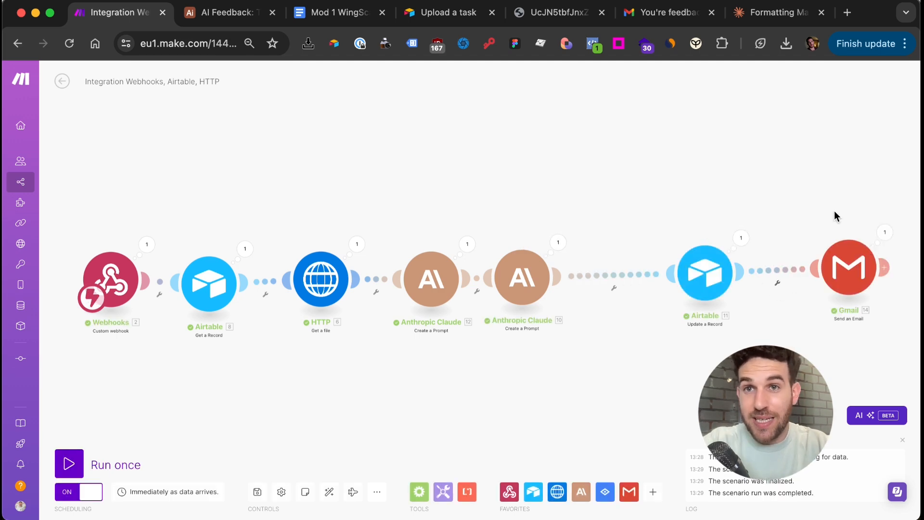
Read through the feedback email the scenario sent
left_click(656, 14)
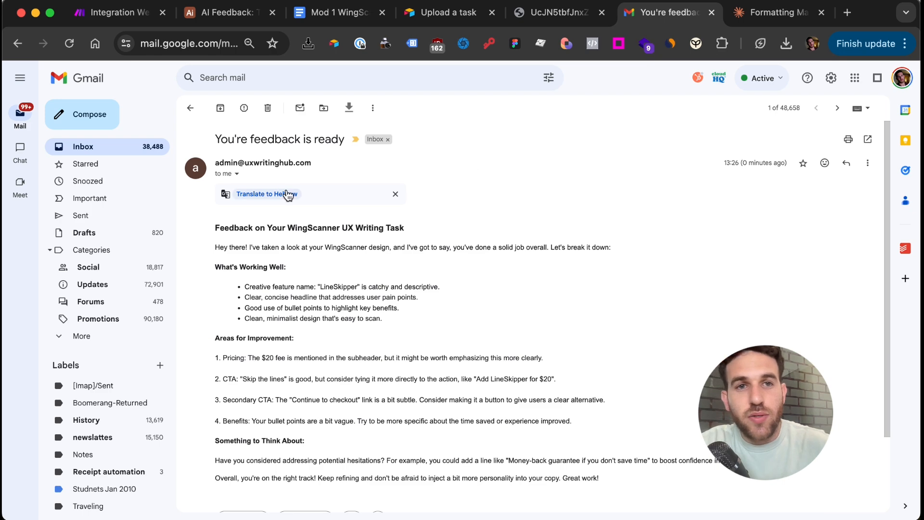
scroll(308, 264, "down", 2)
left_click_drag(202, 192, 489, 188)
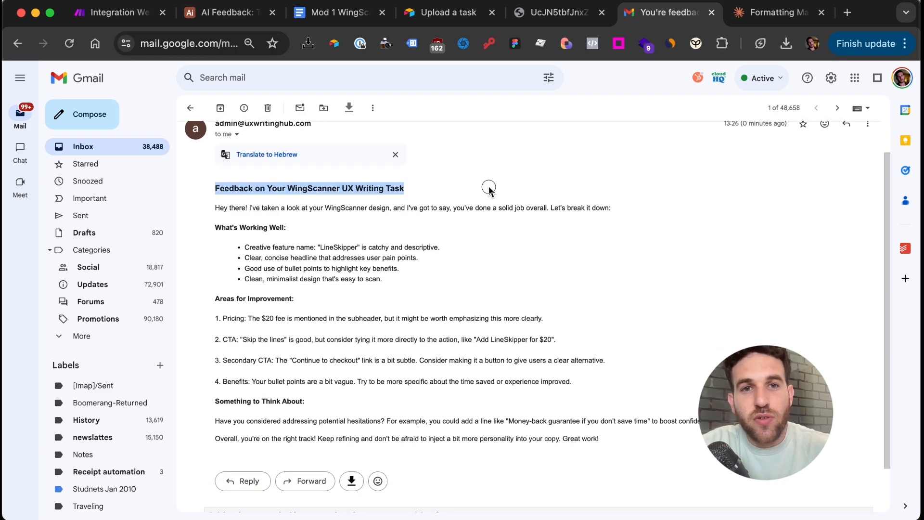
scroll(486, 187, "down", 1)
scroll(406, 193, "down", 1)
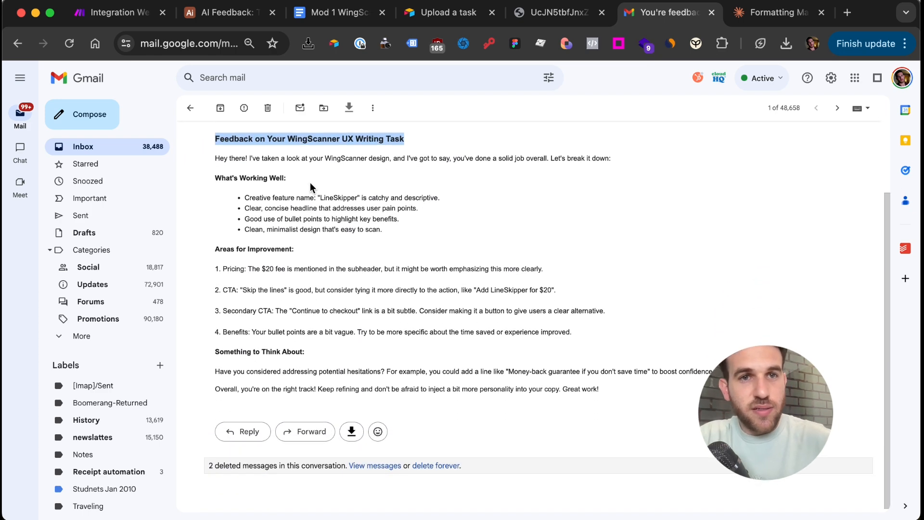
Back in Make, open a new blank scenario in another tab
key("super+1")
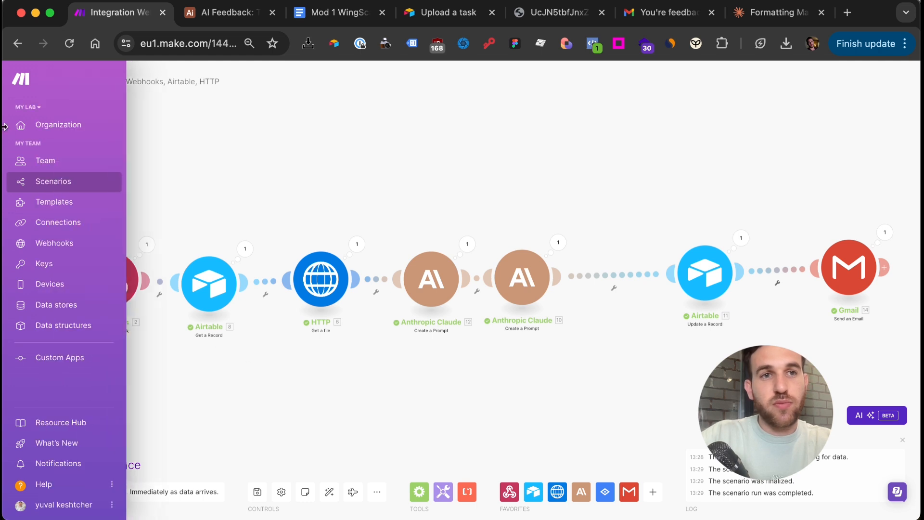
left_click(53, 195, "super")
left_click(229, 16)
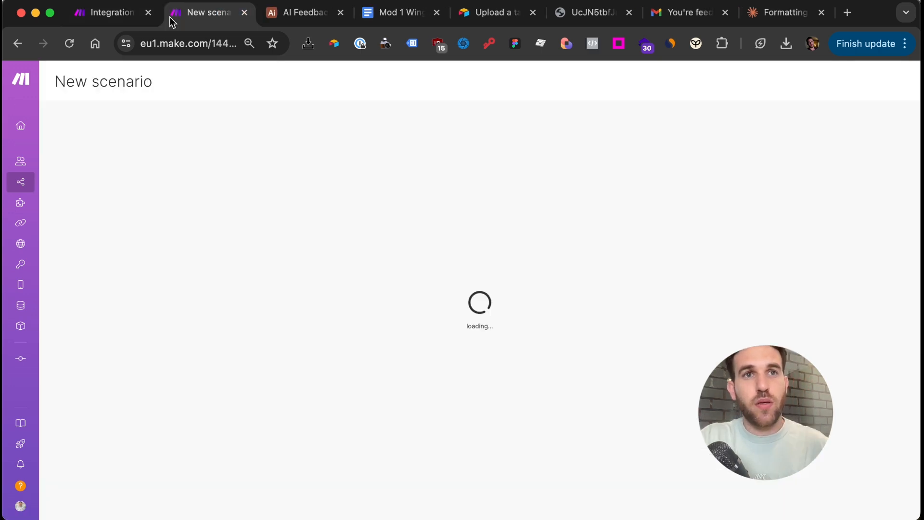
From the AI Feedback base, open Airtable Home in a new tab
left_click(302, 23)
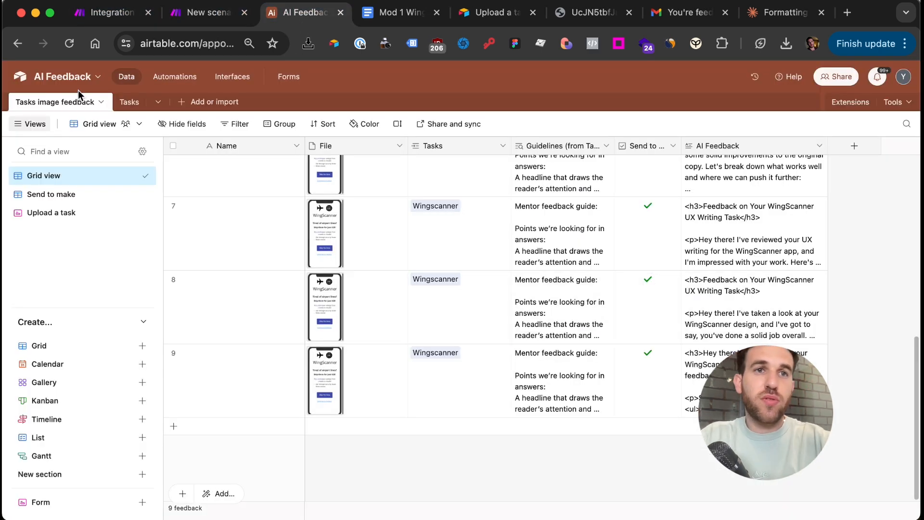
left_click(19, 76, "super")
left_click(364, 13)
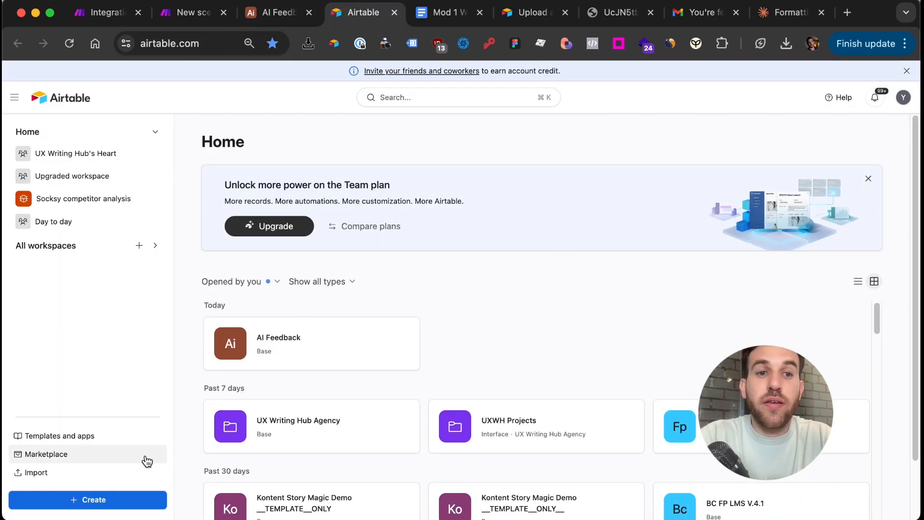
Create a new base from scratch named AI Feedback Base
left_click(124, 502)
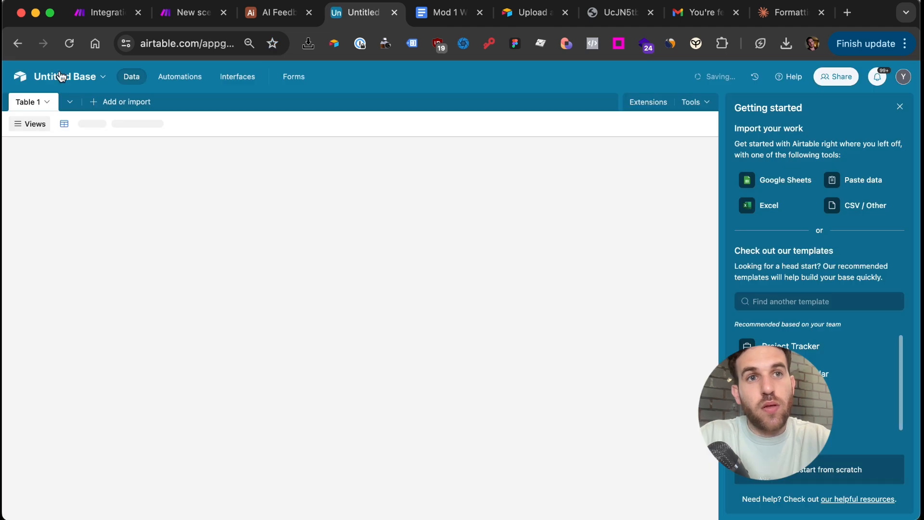
left_click(62, 76)
type("A")
key("BackSpace")
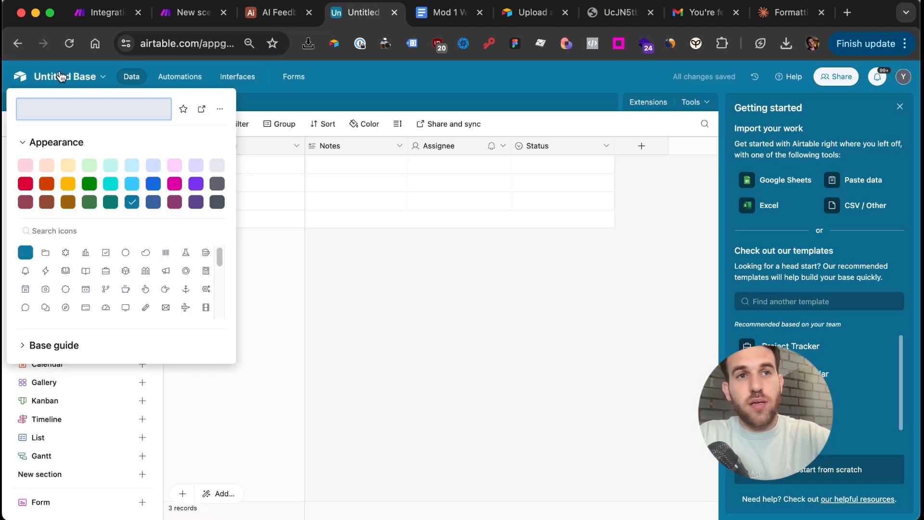
type("AI Feedback ")
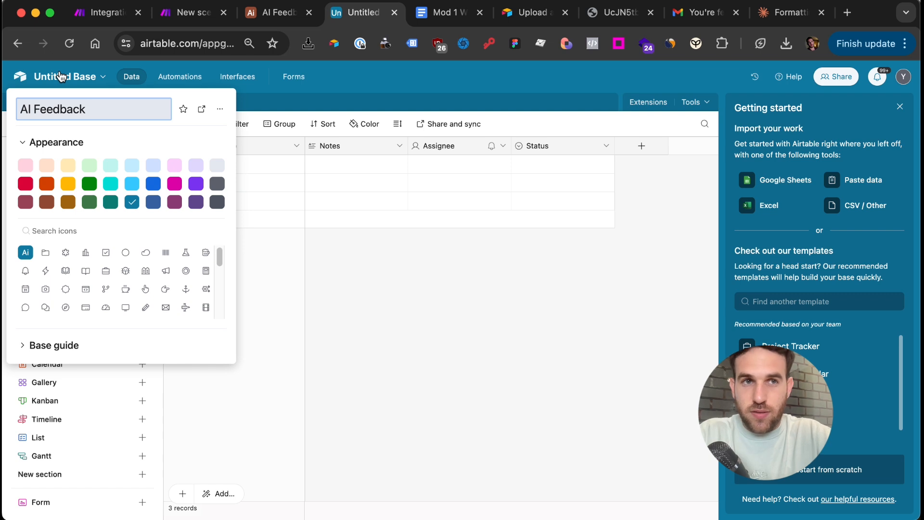
type("Base")
key("Return")
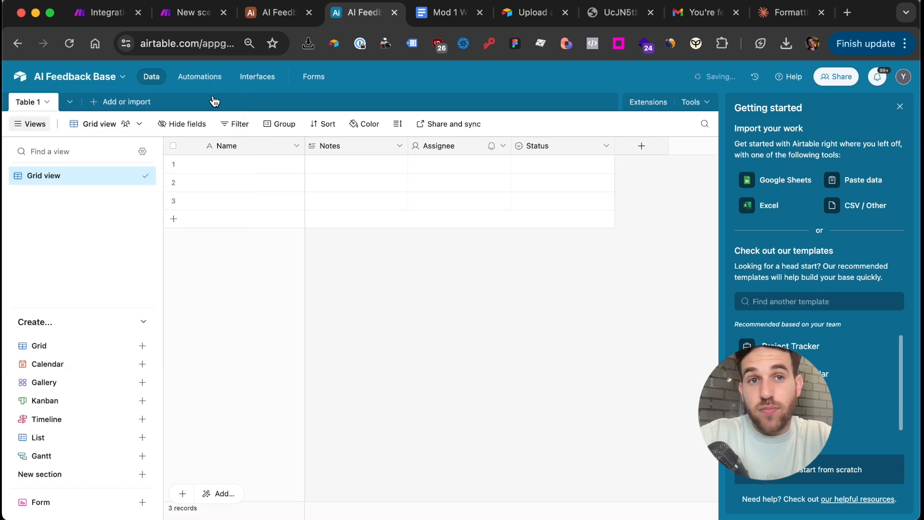
Remove the starter Notes, Assignee and Status fields, keeping only Name
left_click(365, 149)
left_click(435, 148, "shift")
left_click(532, 146, "shift")
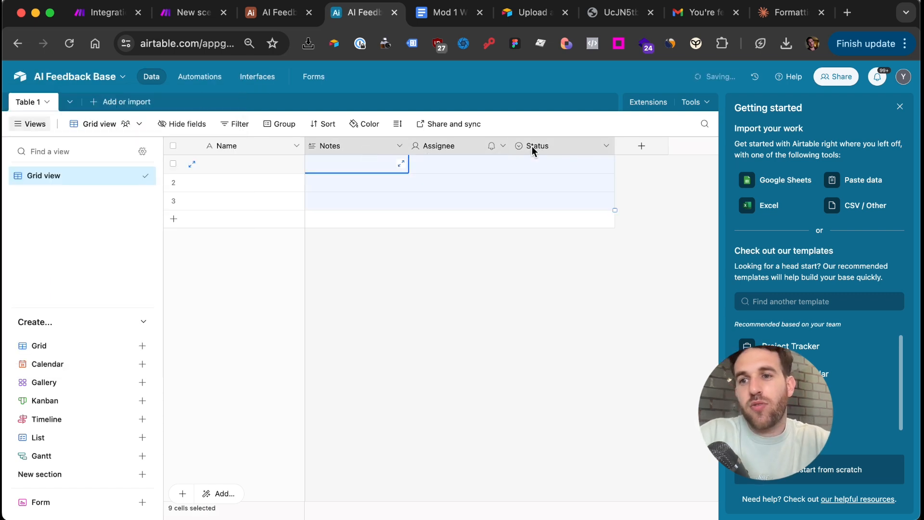
right_click(532, 146)
key("Escape")
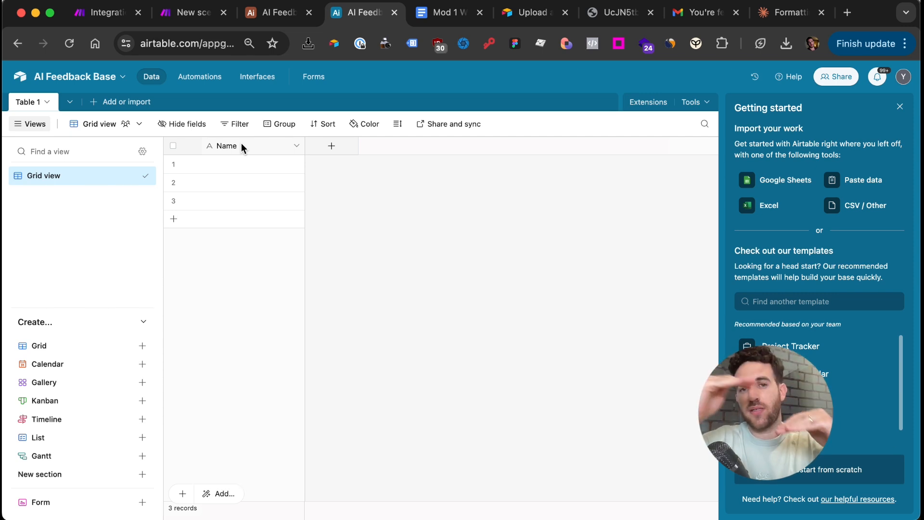
Rename the first table from Table 1 to Tasks
double_click(36, 103)
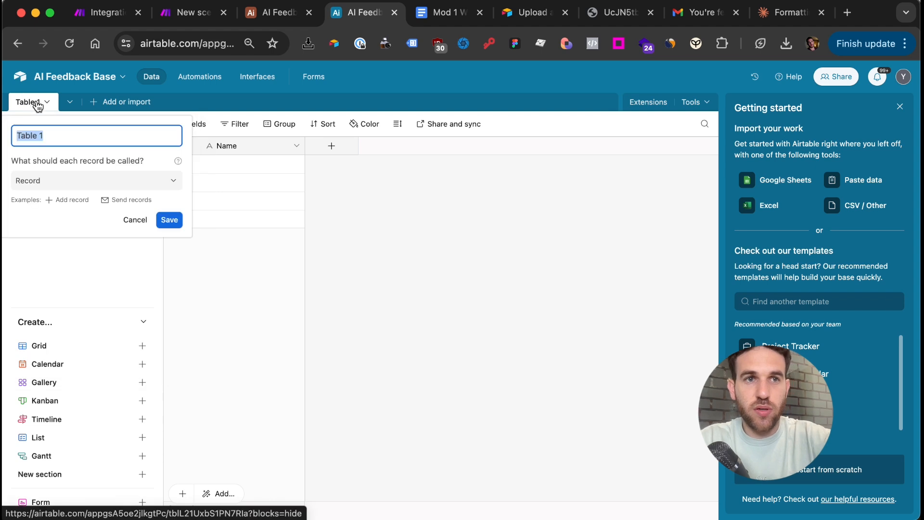
type("Tasks")
key("Return")
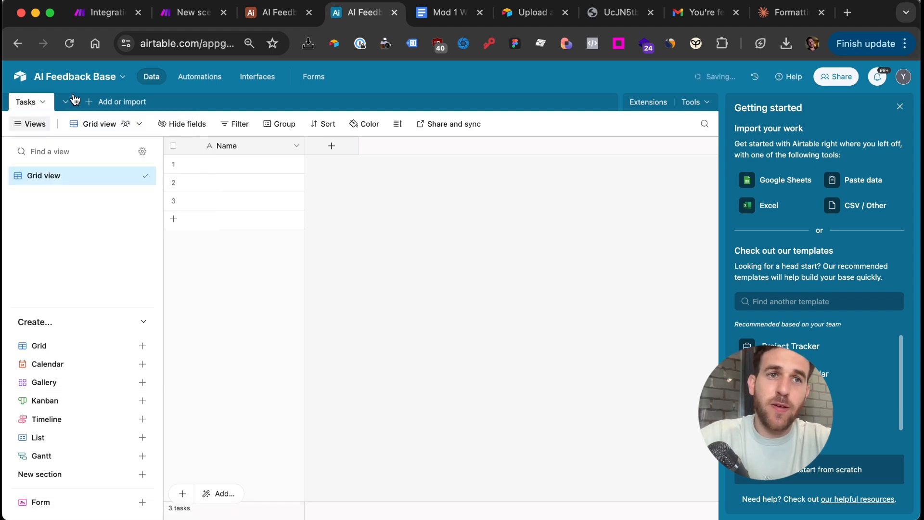
Add a second table from scratch named Assigments
left_click(66, 102)
type("A")
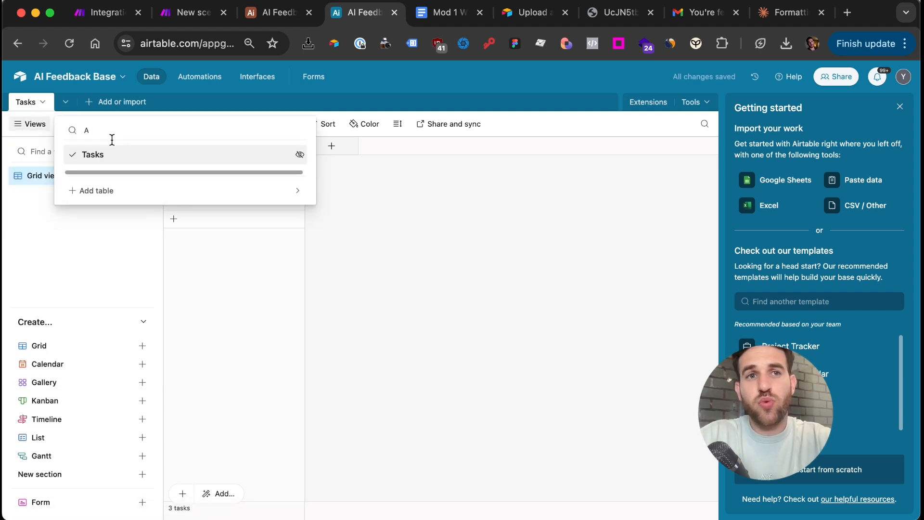
left_click(181, 190)
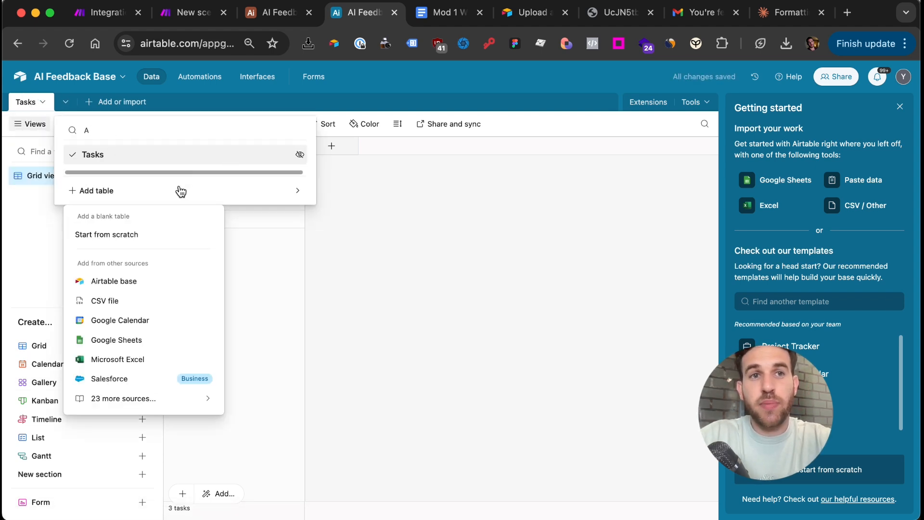
left_click(100, 236)
type("Assigment")
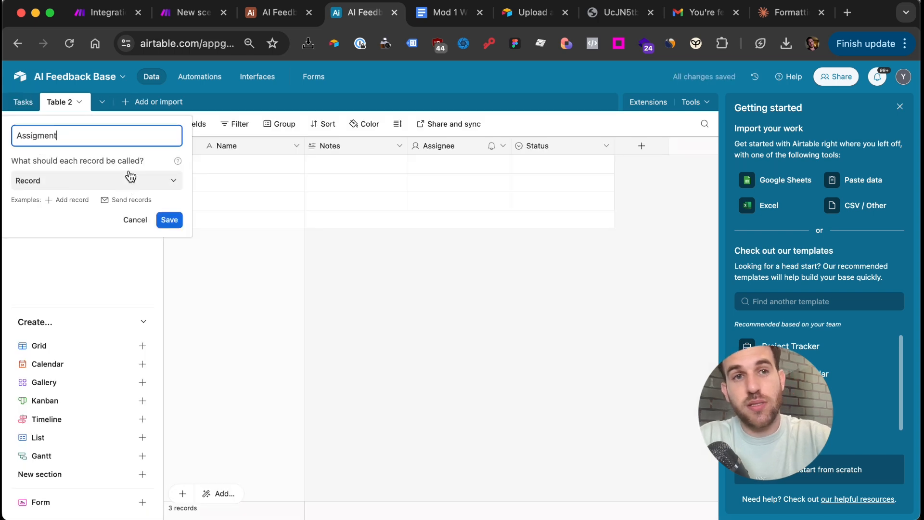
type("s")
key("Return")
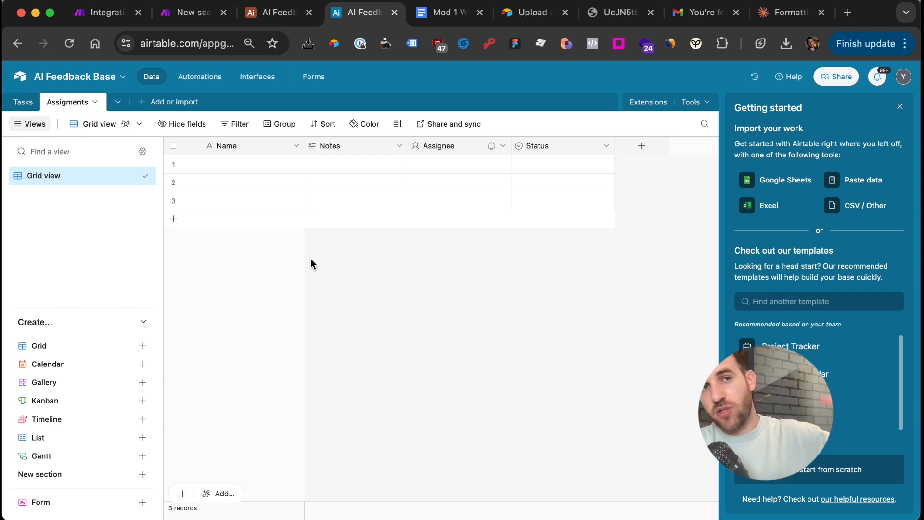
Enter Wingscanner as the first record's Name
left_click(235, 162)
type("Wingscanner")
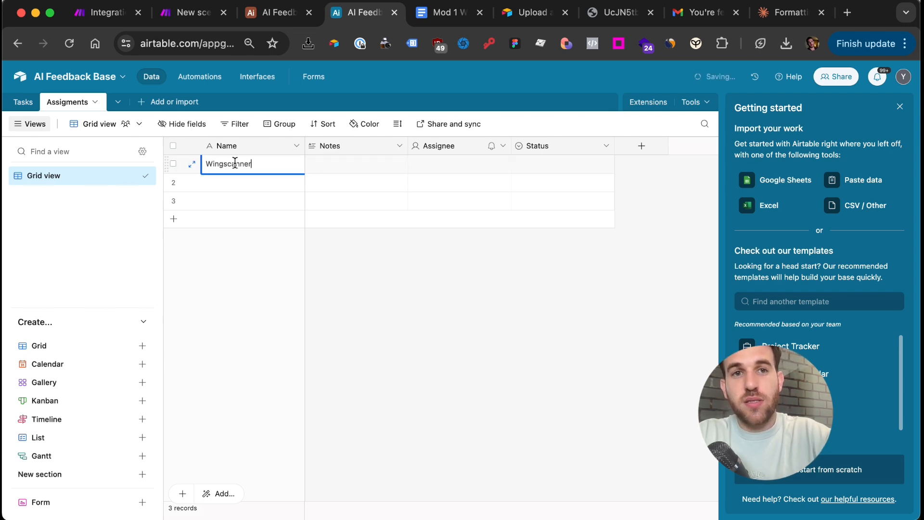
key("Return")
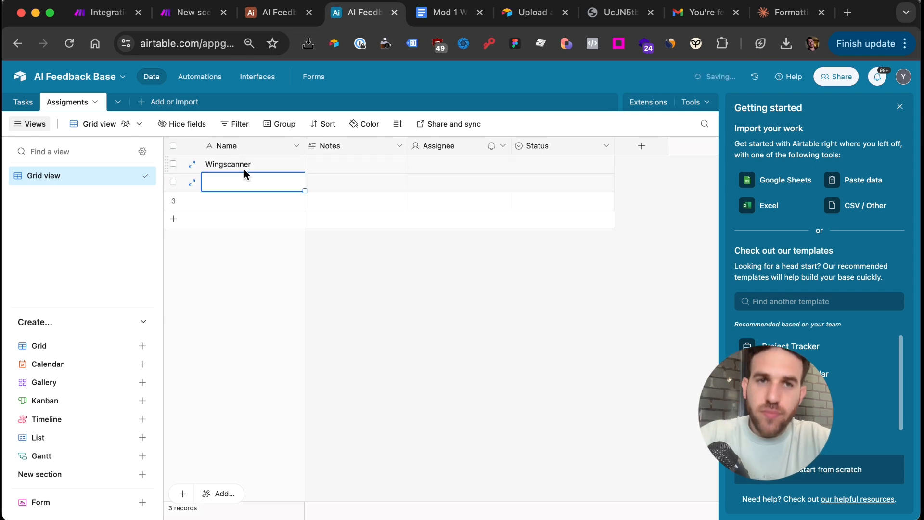
left_click(249, 168)
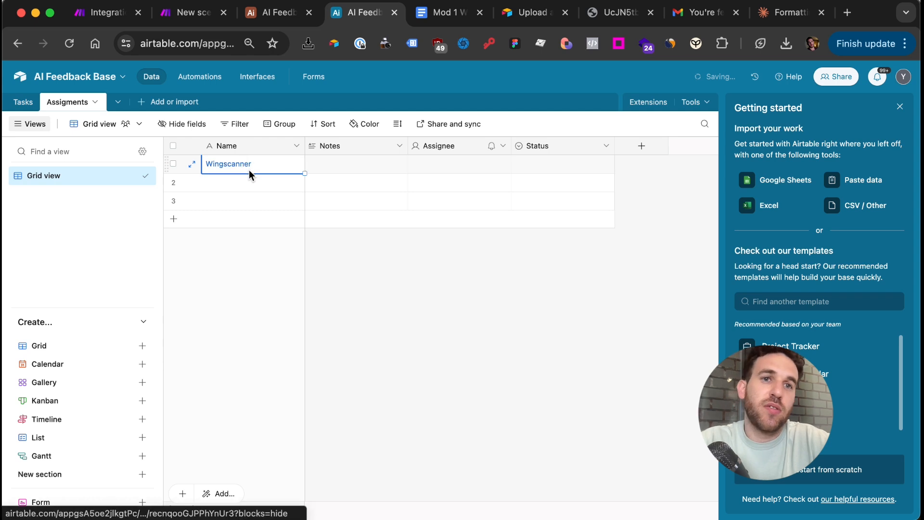
key("cmd+c")
Fill rows 2–4 with Assignment 2, Assignment 3 and Assignment 4
left_click(249, 186)
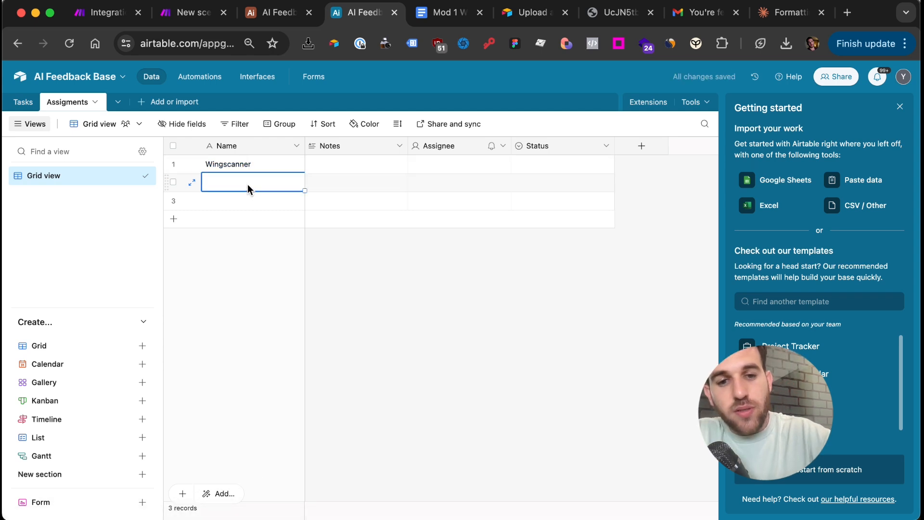
type("Assigment 3")
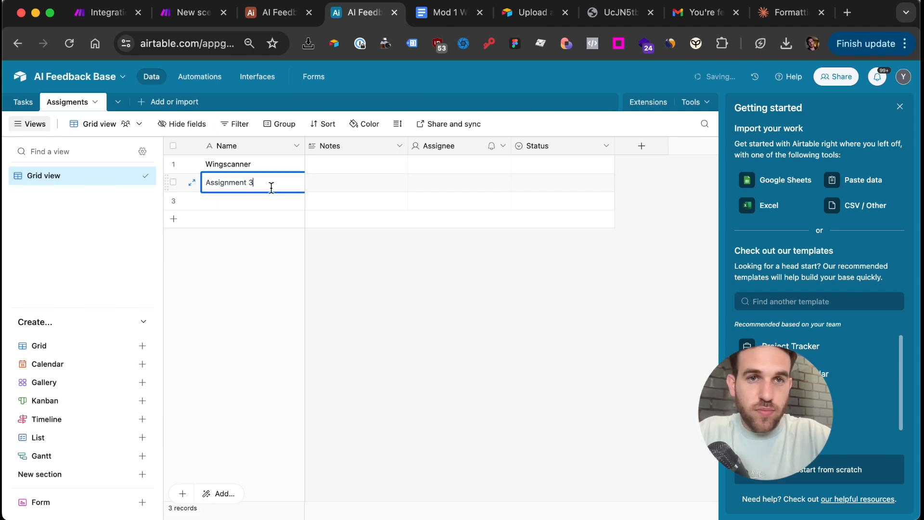
left_click(264, 202)
type("Assignment 3")
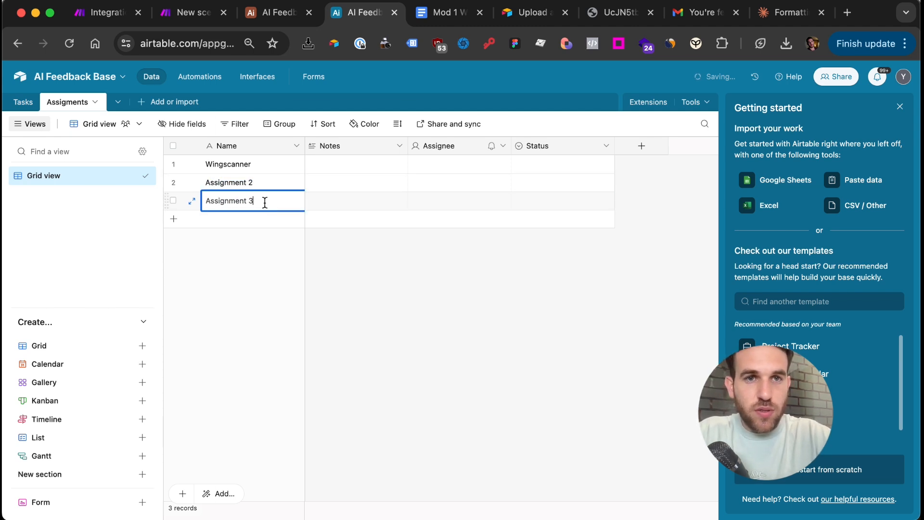
key("super+a")
double_click(263, 221)
key("super+v")
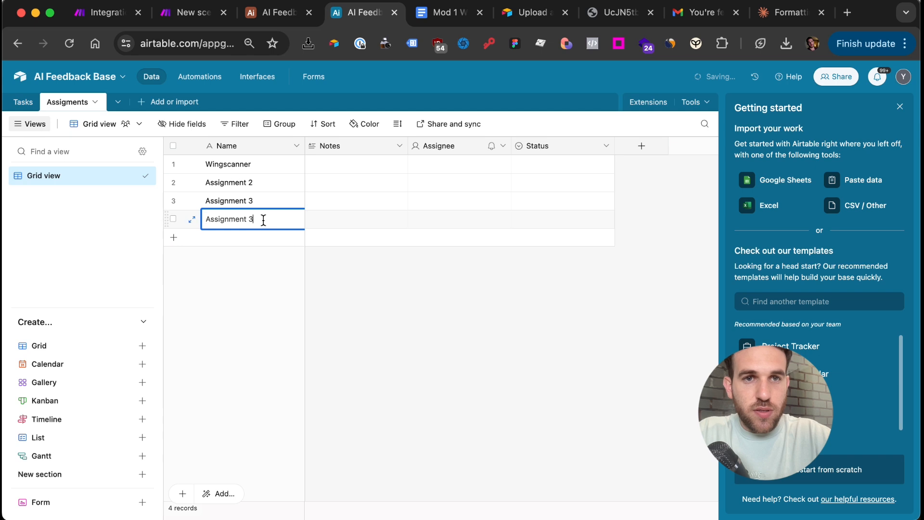
key("BackSpace")
left_click(361, 257)
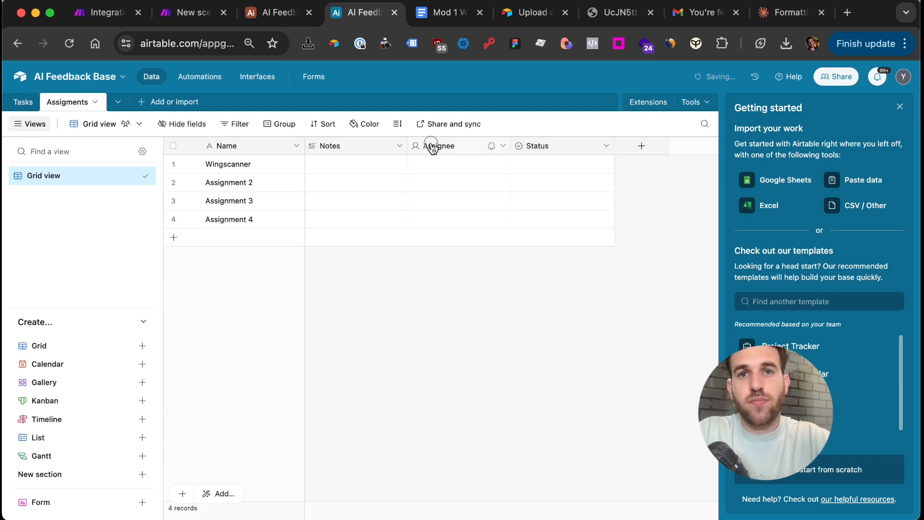
left_click(433, 146)
Delete the Assignee and Status fields from Assigments
left_click(536, 145, "shift")
right_click(536, 145)
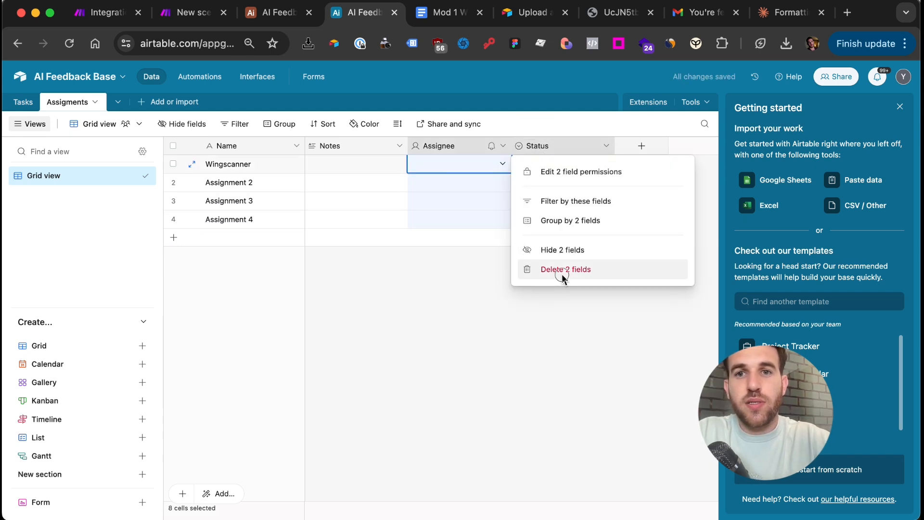
left_click(562, 271)
Rename the Notes field to Guidelines and widen its column
double_click(342, 145)
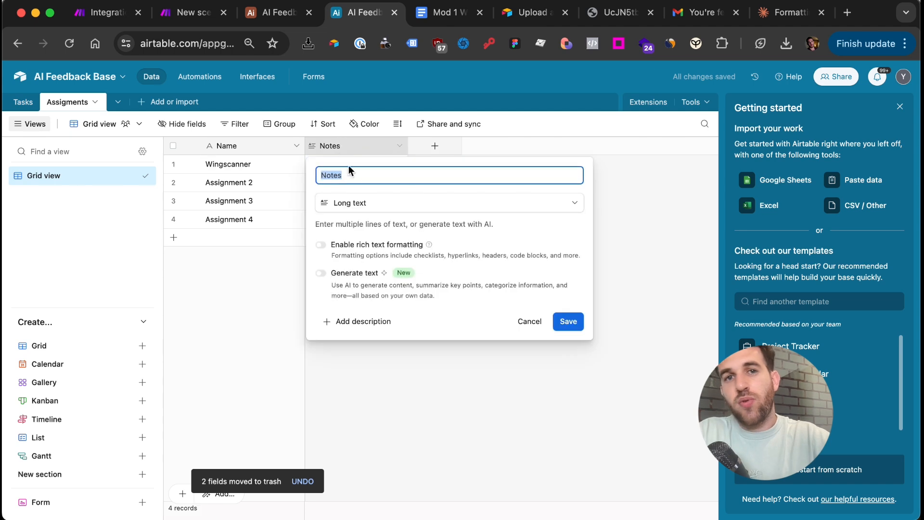
type("Guidelines")
key("Return")
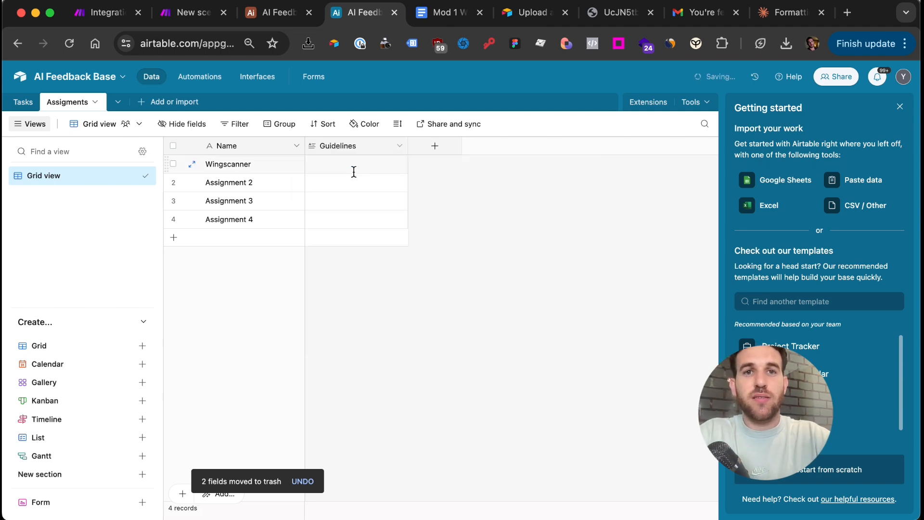
left_click_drag(409, 146, 502, 146)
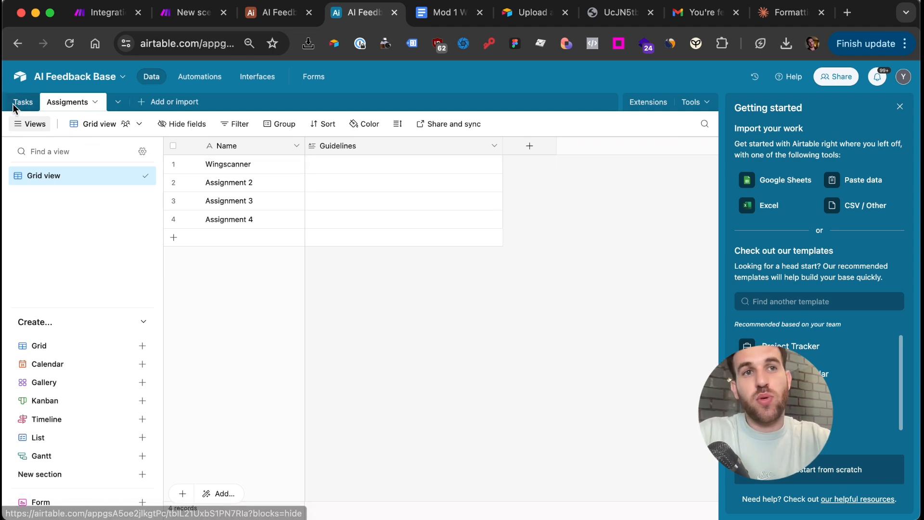
left_click(338, 171)
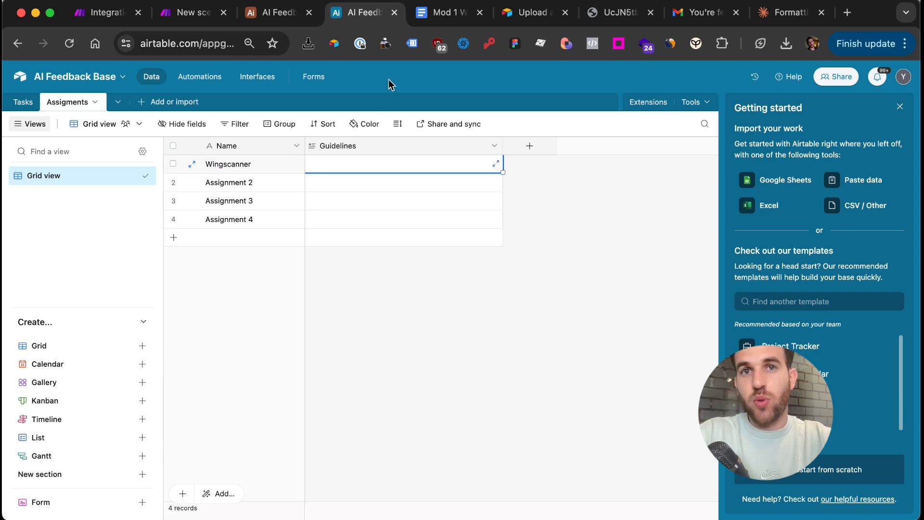
Select and copy the whole Mod 1 WingScanner: Copy Rewrite feedback template document
left_click(448, 16)
scroll(457, 294, "up", 20)
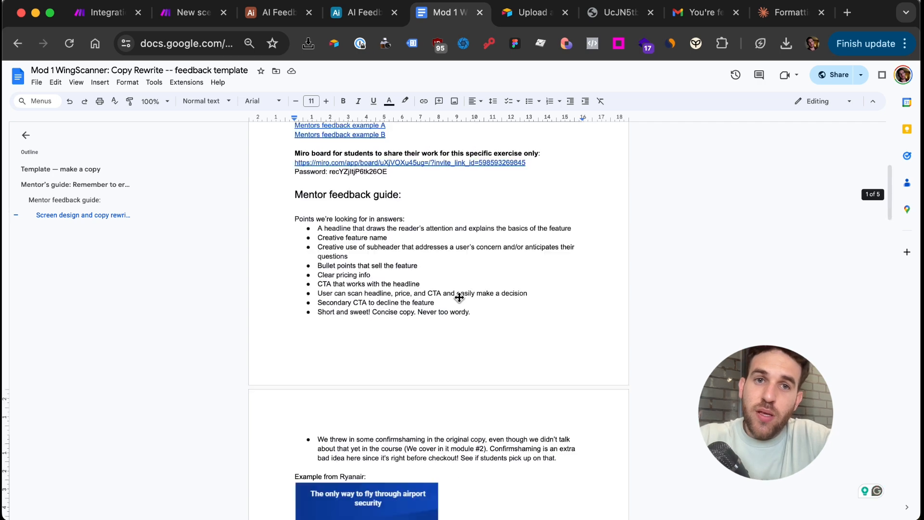
left_click(321, 193)
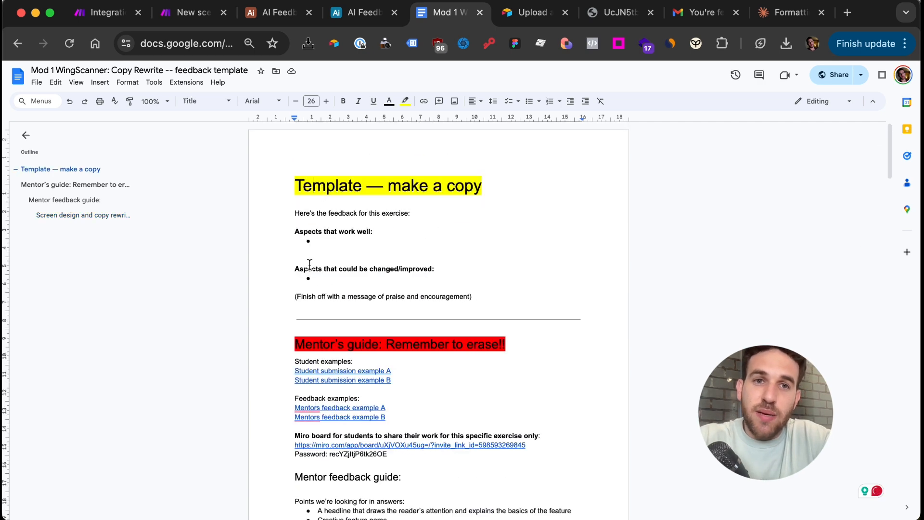
scroll(310, 264, "down", 3)
scroll(309, 264, "up", 1)
left_click(316, 187)
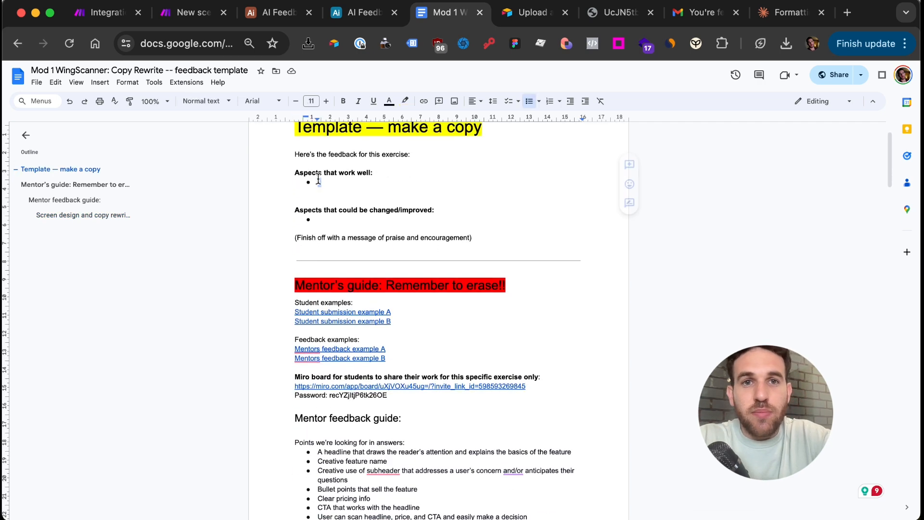
left_click_drag(296, 160, 368, 211)
scroll(369, 213, "down", 3)
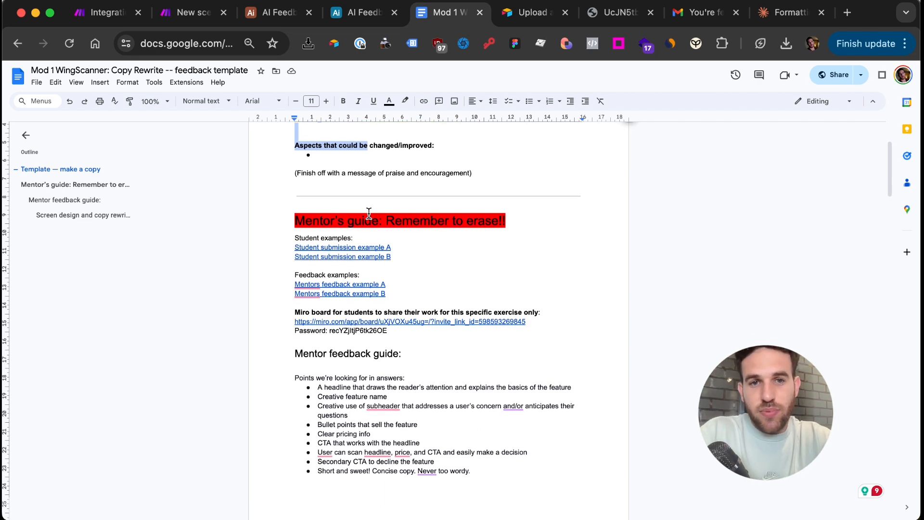
key("super+a")
scroll(373, 321, "down", 4)
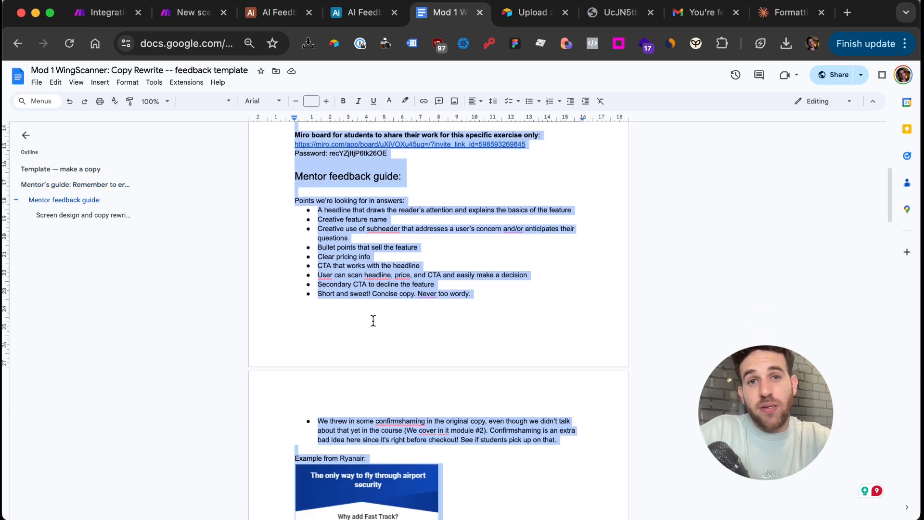
scroll(373, 320, "down", 15)
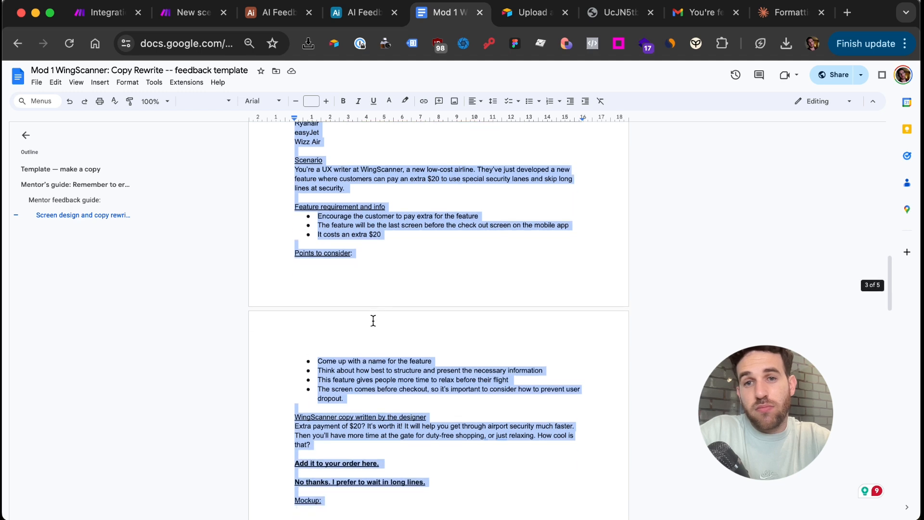
scroll(373, 320, "down", 5)
scroll(370, 215, "up", 1)
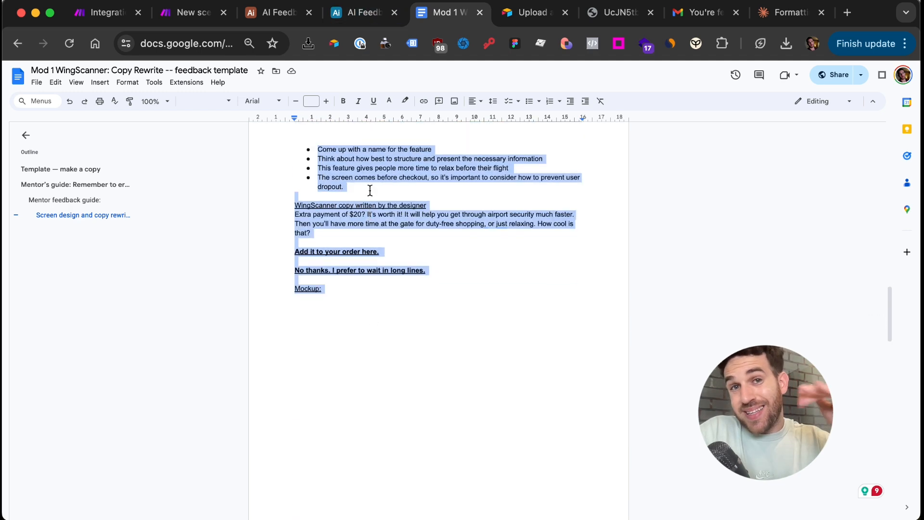
Paste the copied template into the Wingscanner record's Guidelines cell in Assigments
left_click(261, 19)
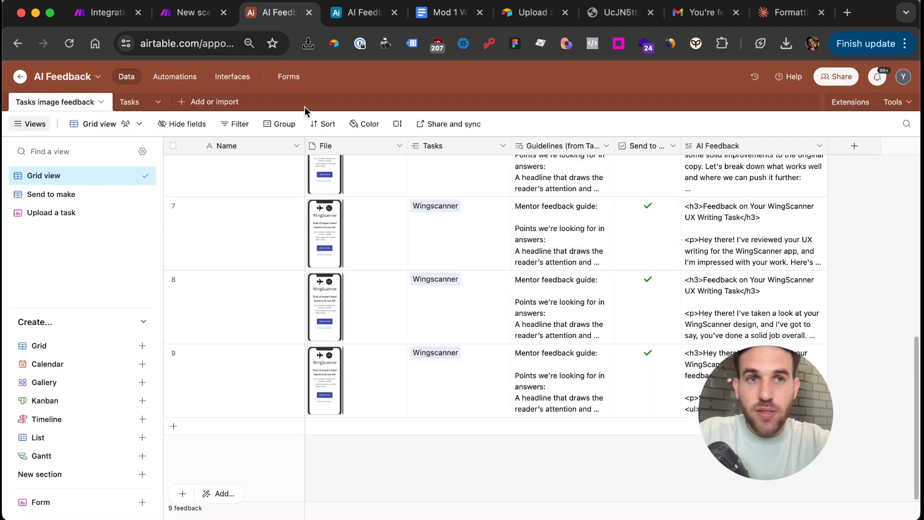
left_click(127, 102)
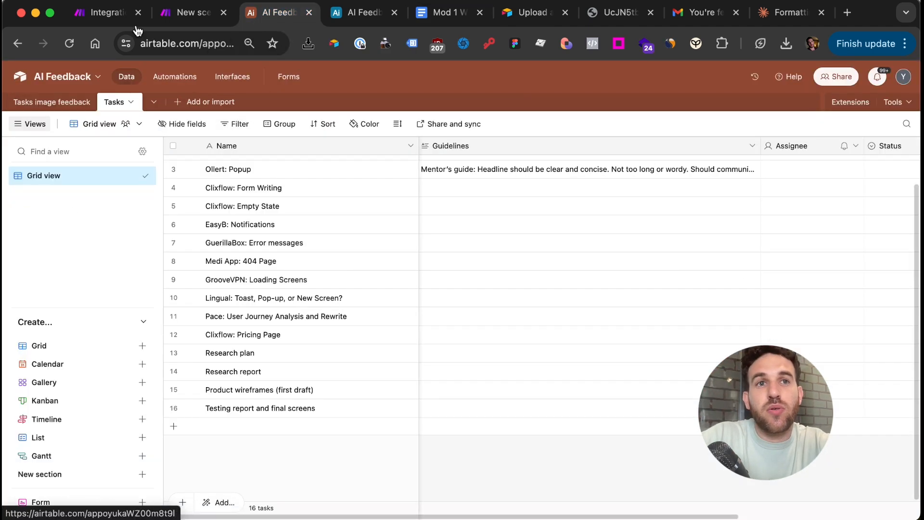
left_click(363, 6)
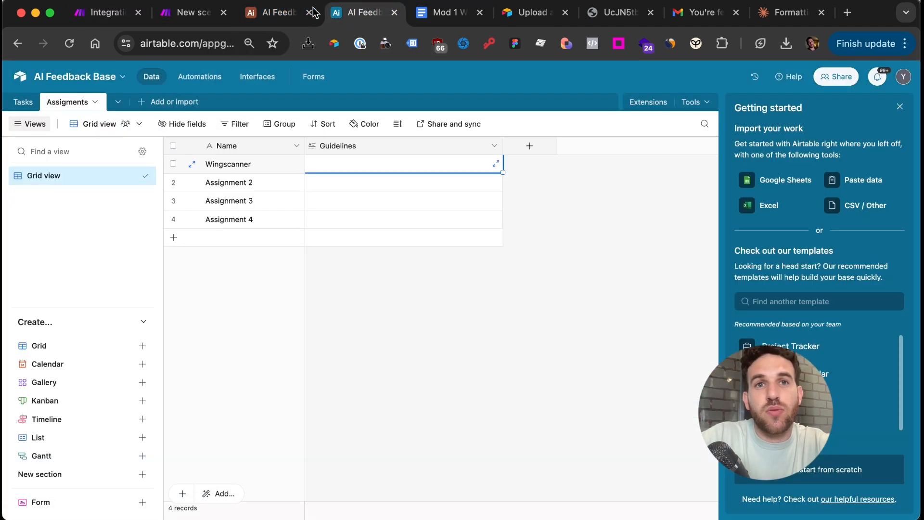
left_click(343, 165)
key("super+v")
key("Escape")
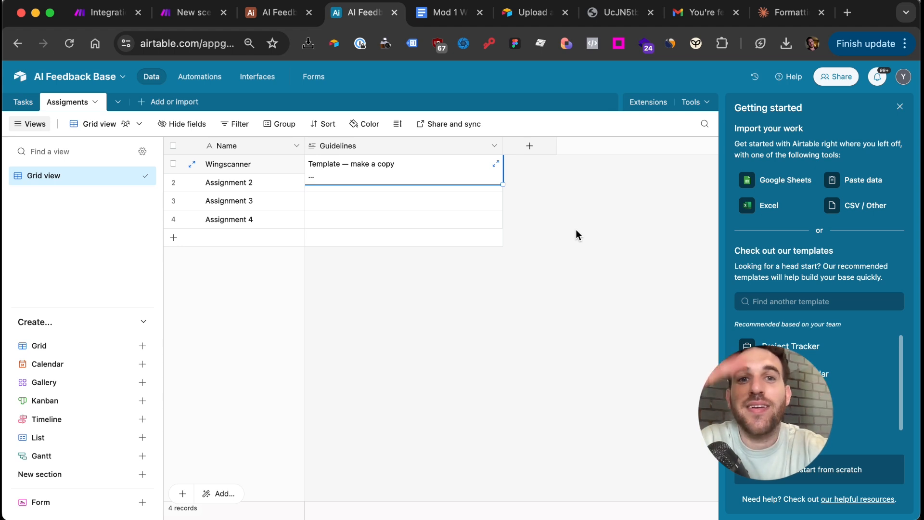
left_click(481, 313)
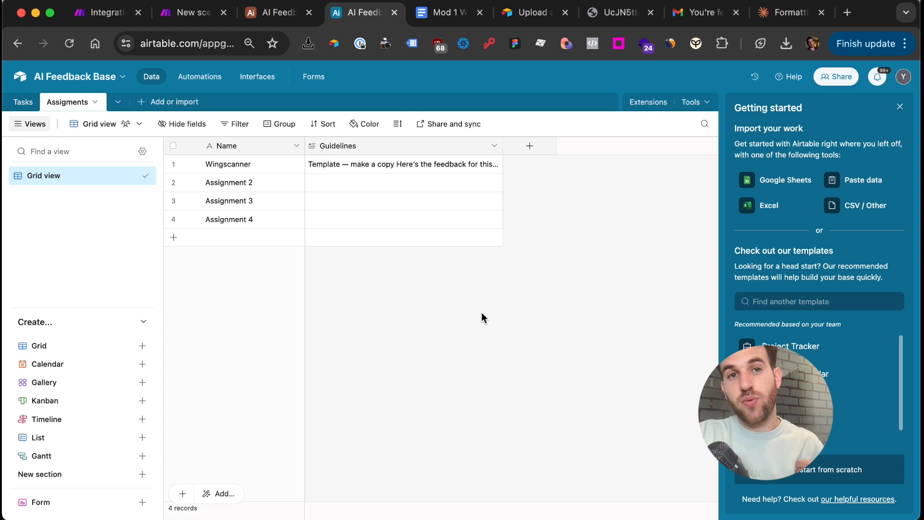
Change the Tasks table's Name field to Autonumber
left_click(16, 106)
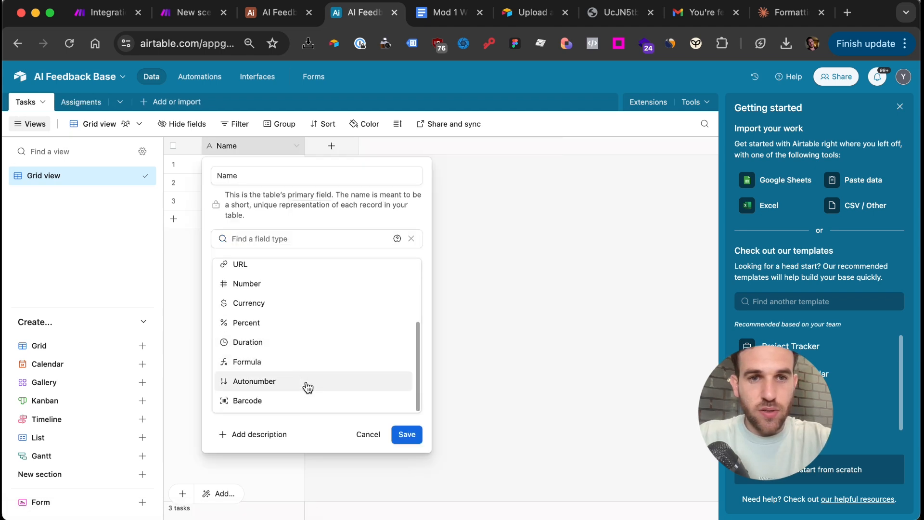
left_click(305, 382)
left_click(400, 307)
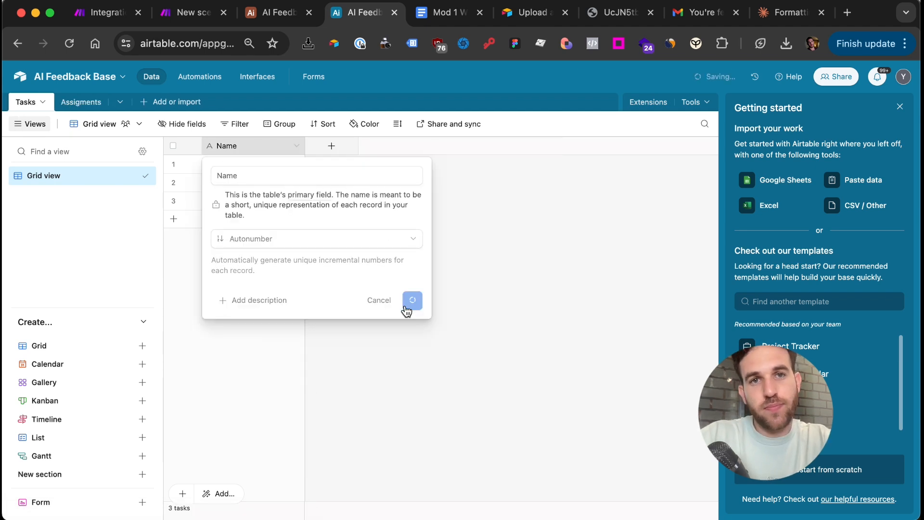
Add a single-record 'Assigment' link to Assigments with a Guidelines lookup field
left_click(330, 146)
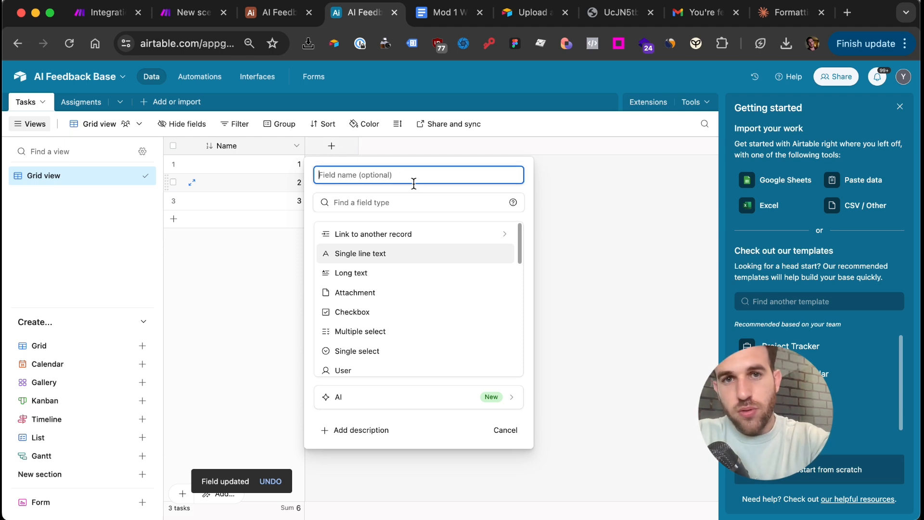
left_click(408, 241)
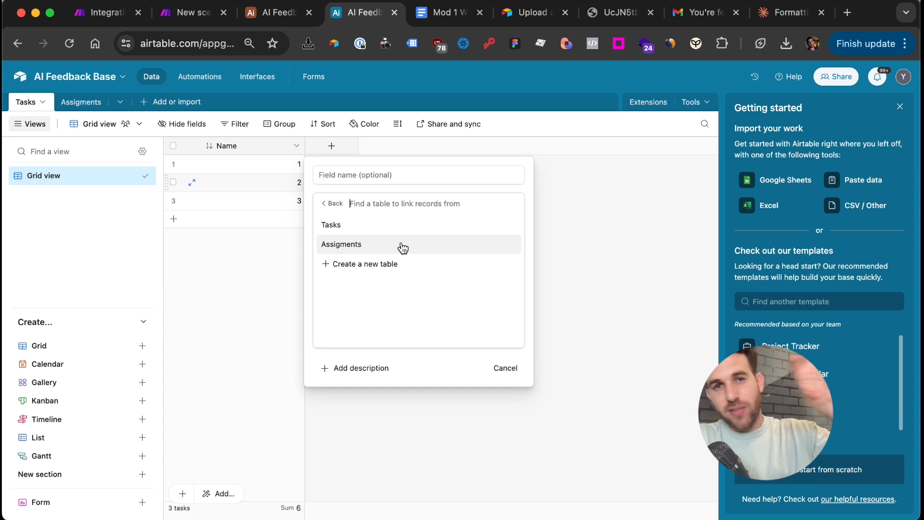
left_click(402, 247)
left_click(373, 178)
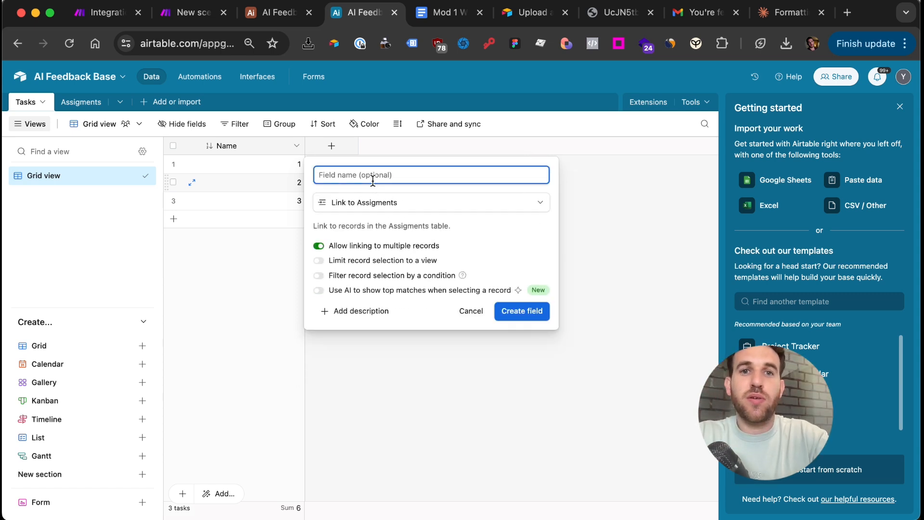
type("Assigment")
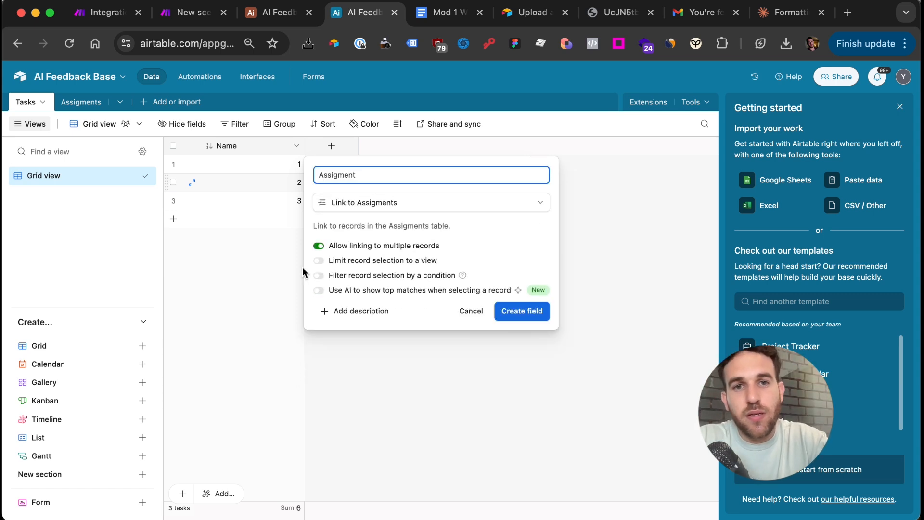
left_click(320, 247)
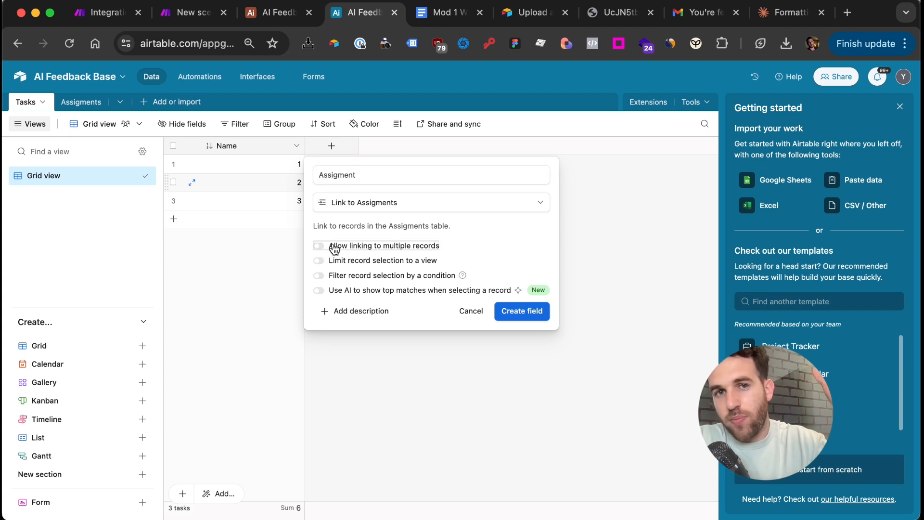
left_click(530, 310)
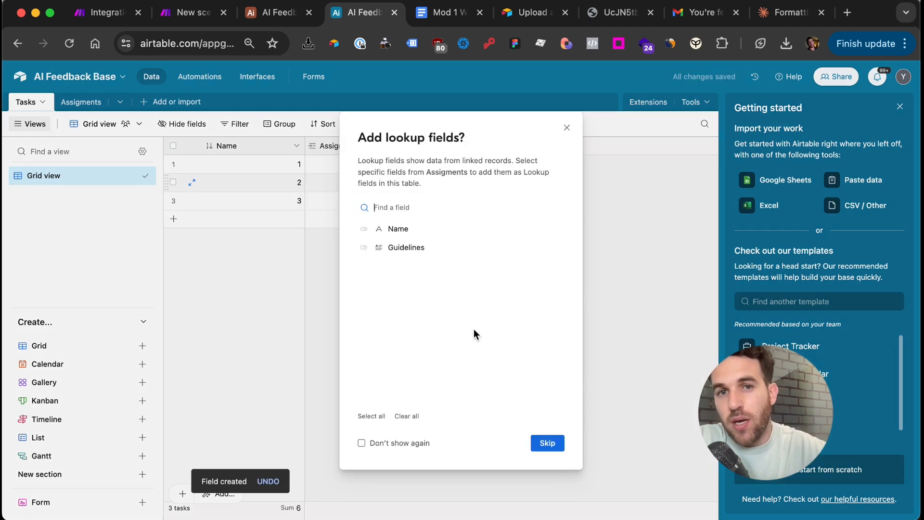
left_click(364, 248)
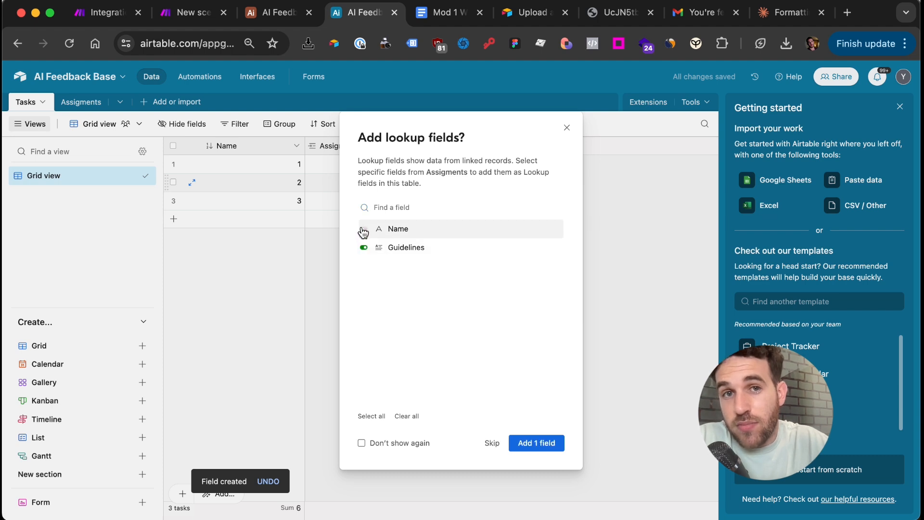
left_click(530, 440)
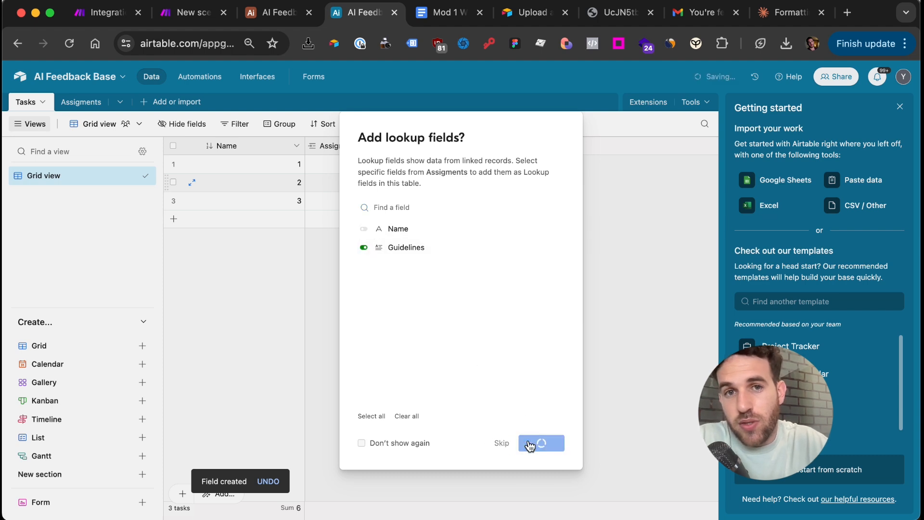
Link task 1 to Wingscanner and widen the Guidelines lookup column
left_click(380, 165)
left_click(314, 166)
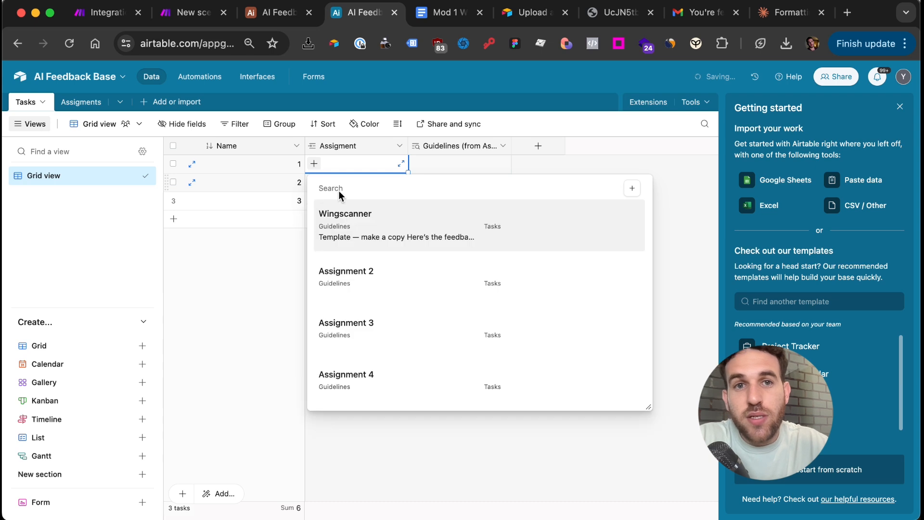
left_click(344, 210)
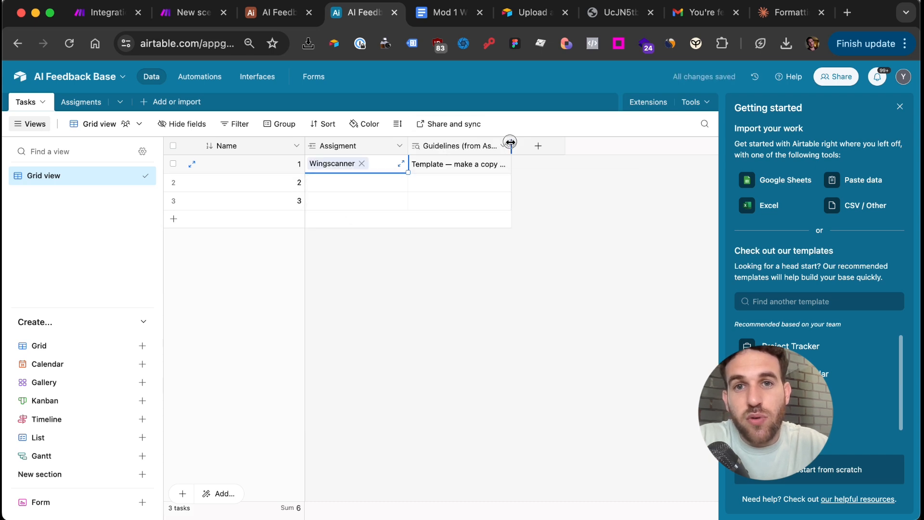
left_click_drag(508, 142, 608, 141)
left_click(482, 285)
left_click(378, 150)
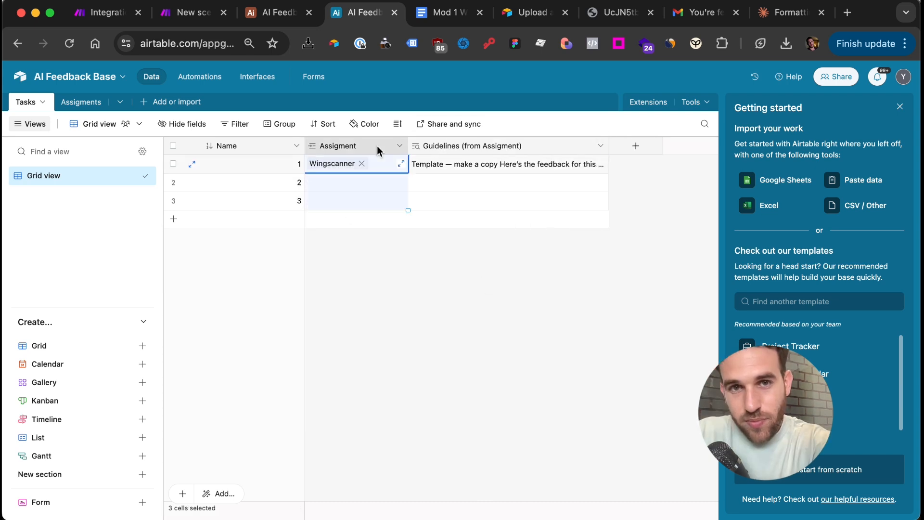
Create an Attachment-type field named Screen in Tasks
left_click(637, 144)
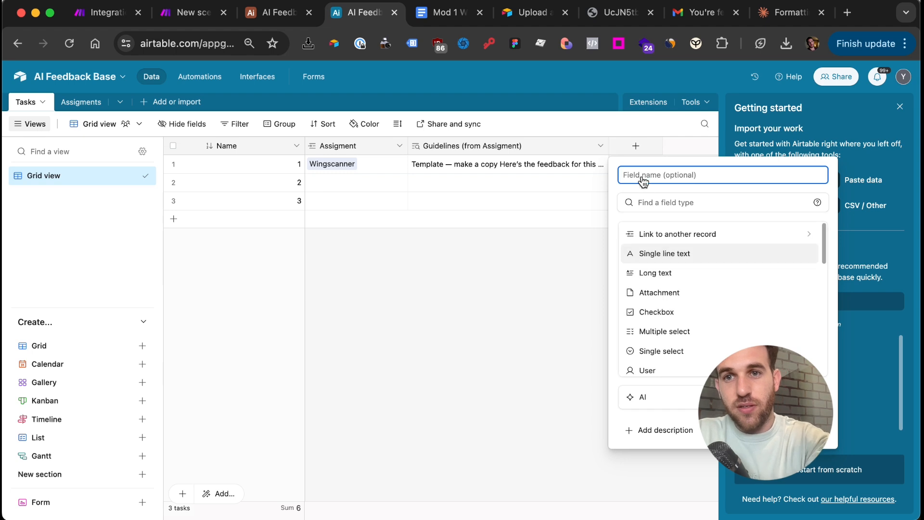
left_click(652, 210)
type("att")
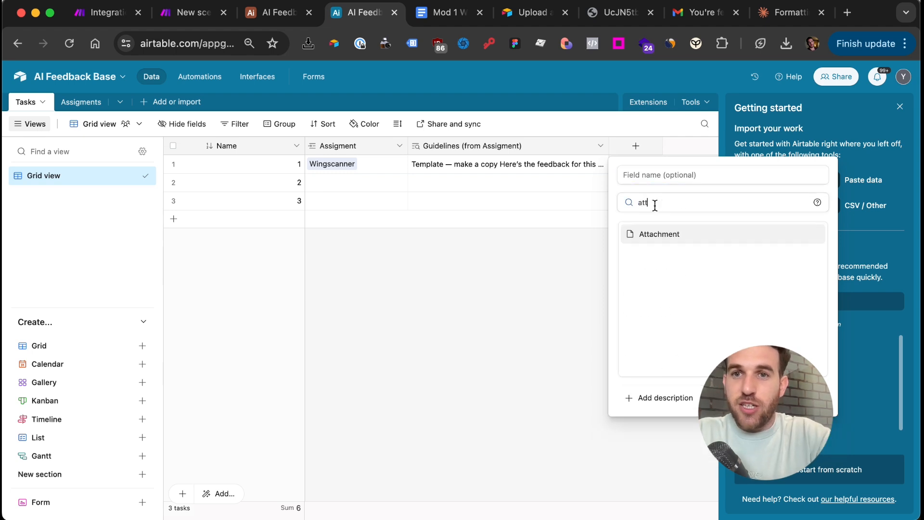
left_click(656, 232)
left_click(686, 179)
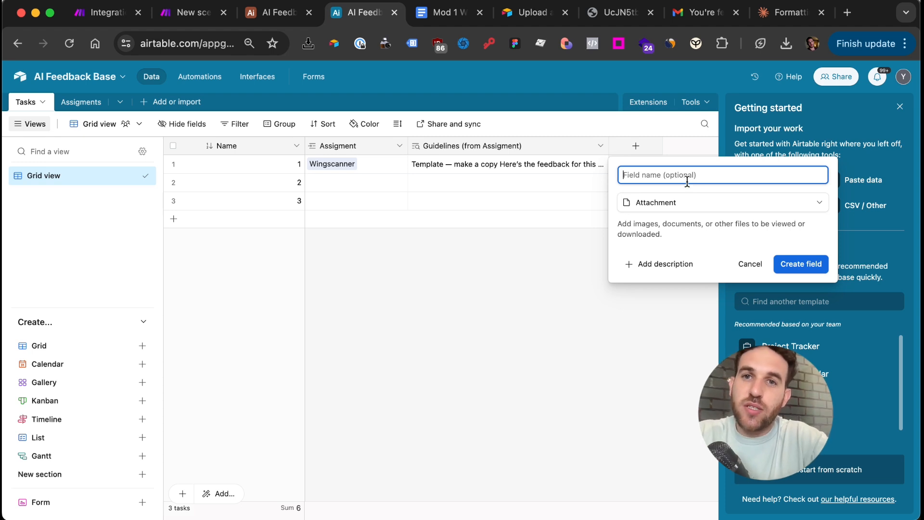
type("Screen")
key("Return")
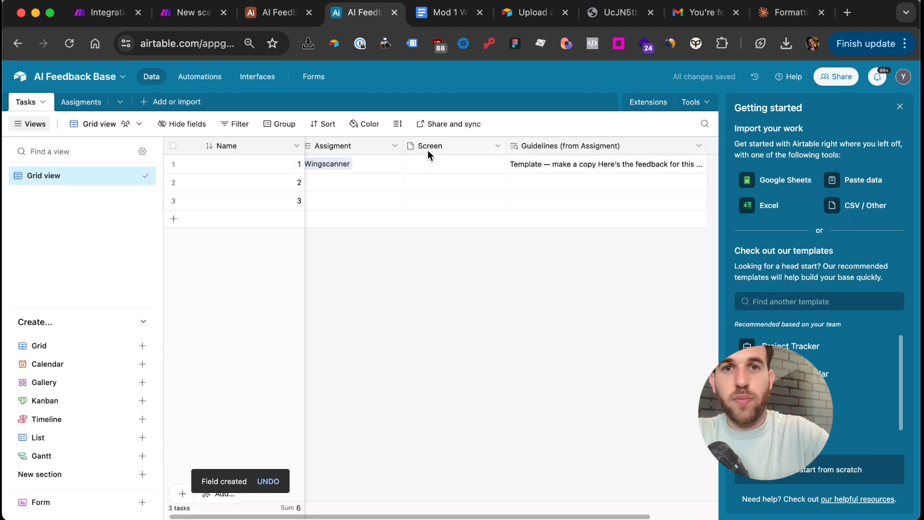
Check task 1's empty Screen cell and its expanded Guidelines lookup text
left_click(433, 167)
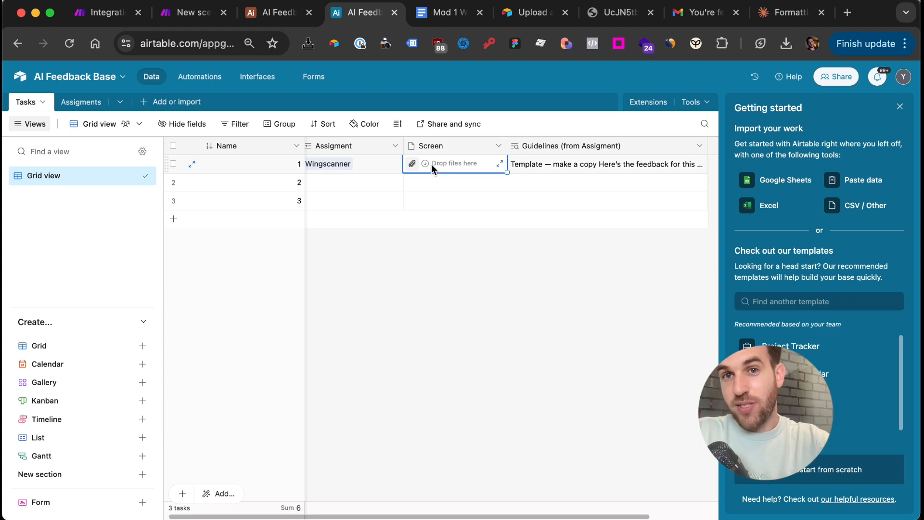
left_click(527, 165)
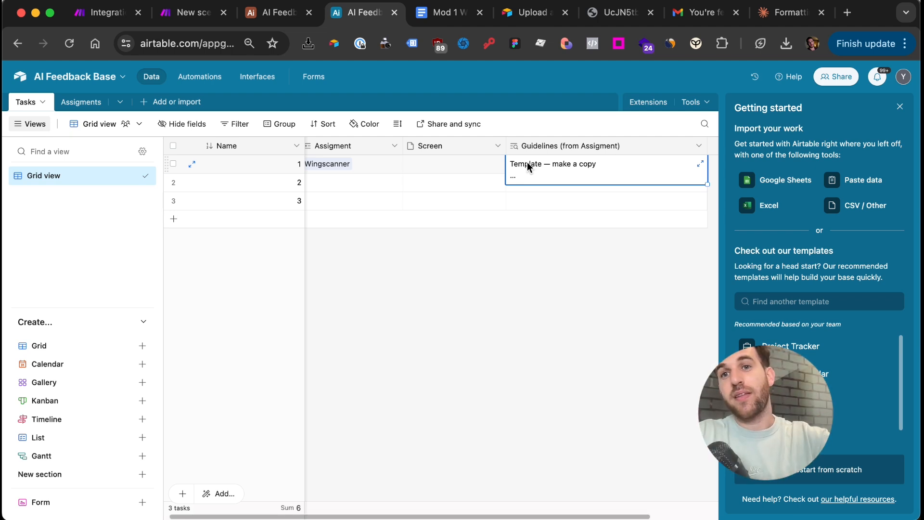
scroll(527, 191, "right", 2)
left_click(683, 145)
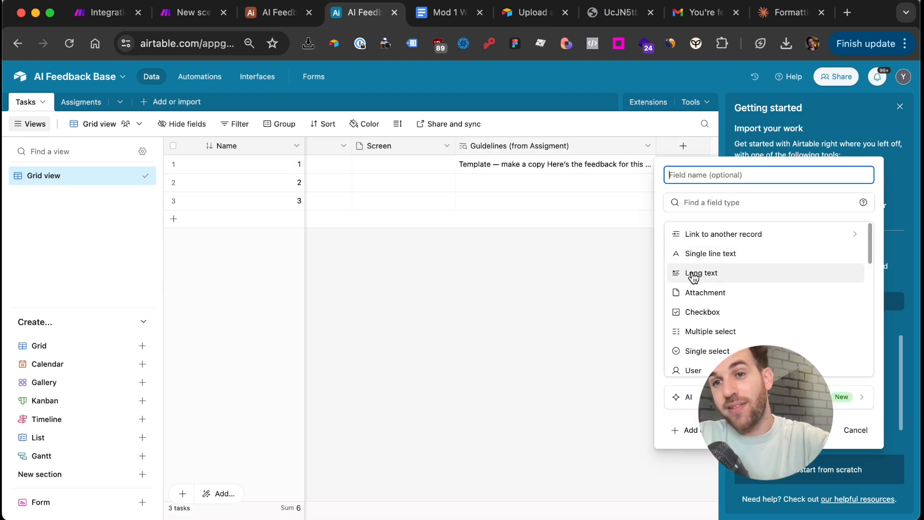
Add a long-text field named Feedback to Tasks
left_click(693, 274)
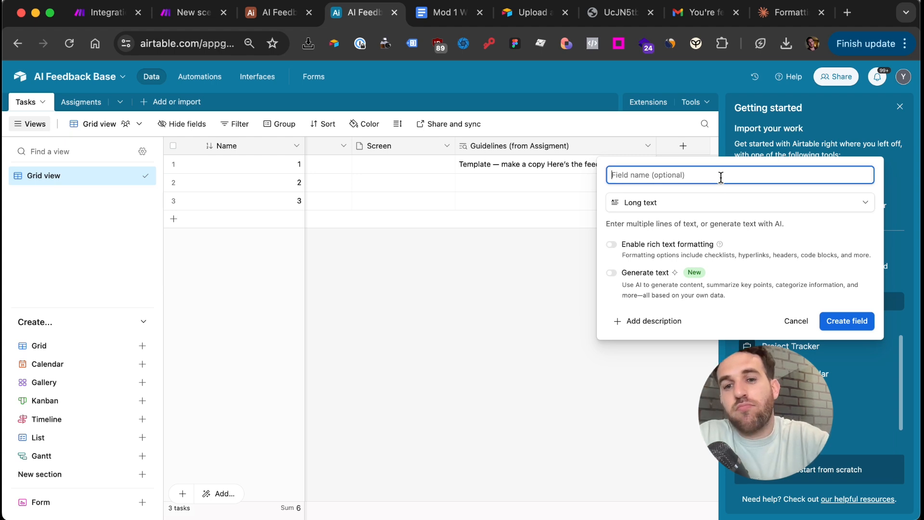
type("Feedback")
key("Return")
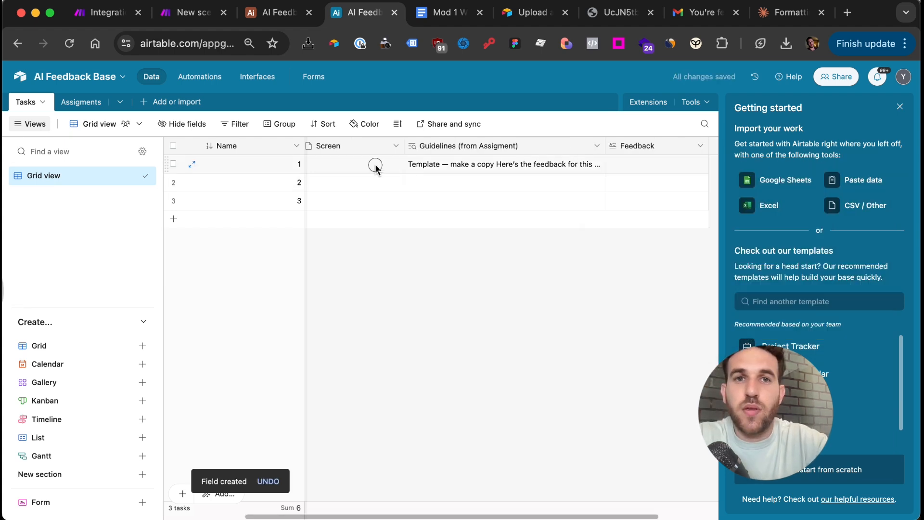
Drag the downloaded PNG into task 1's Screen cell and close the Getting started panel
left_click(373, 165)
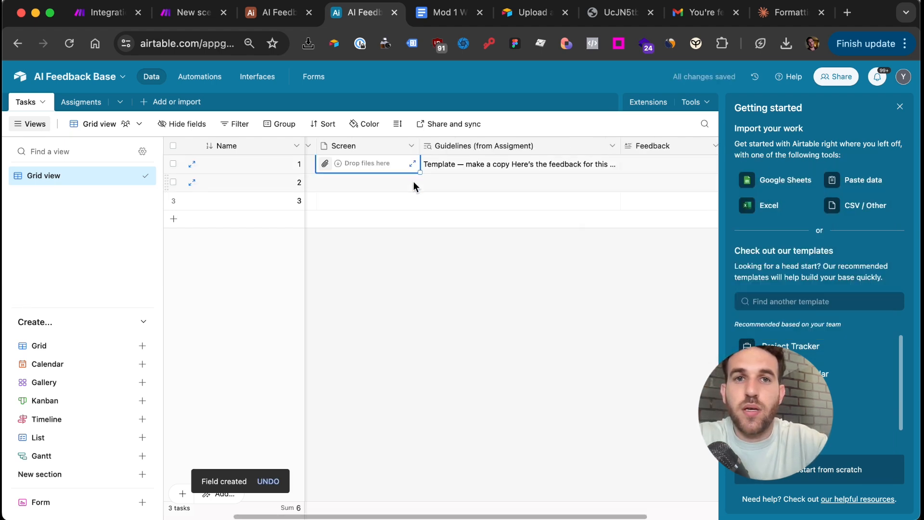
left_click(785, 44)
left_click_drag(674, 109, 336, 160)
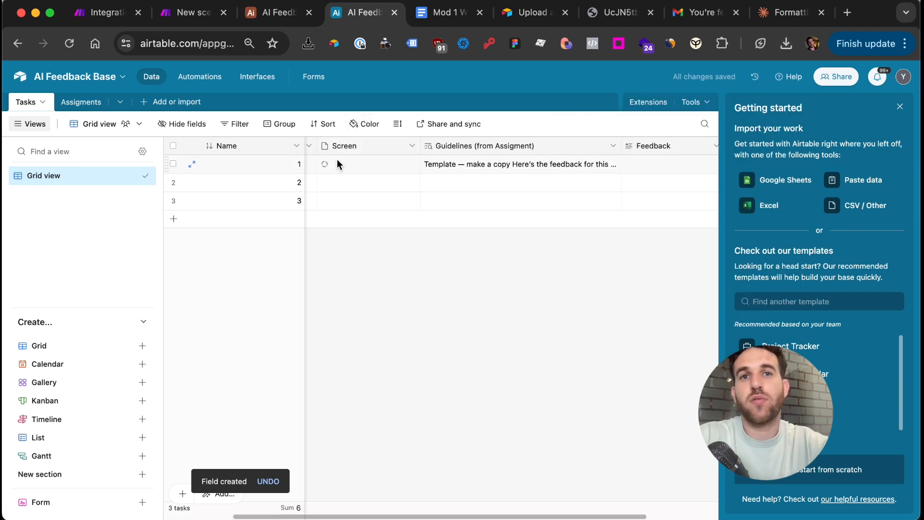
left_click(340, 163)
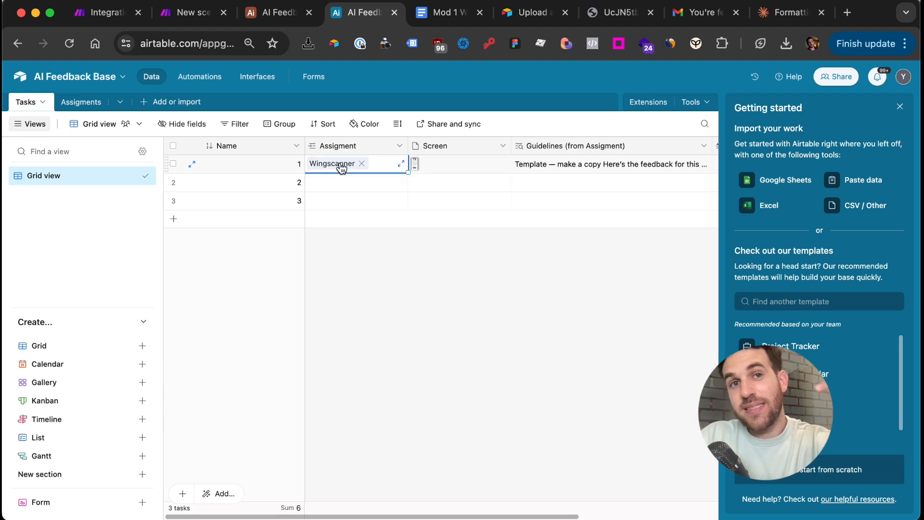
key("Tab")
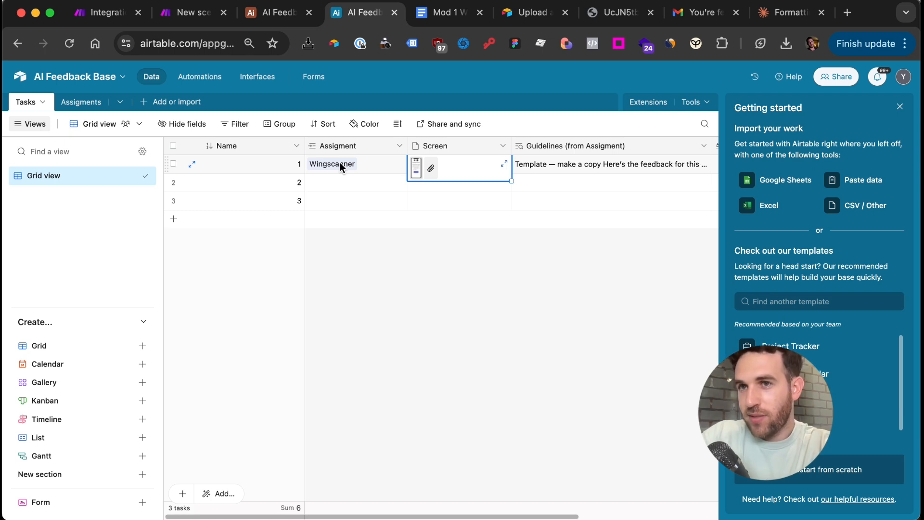
left_click(899, 107)
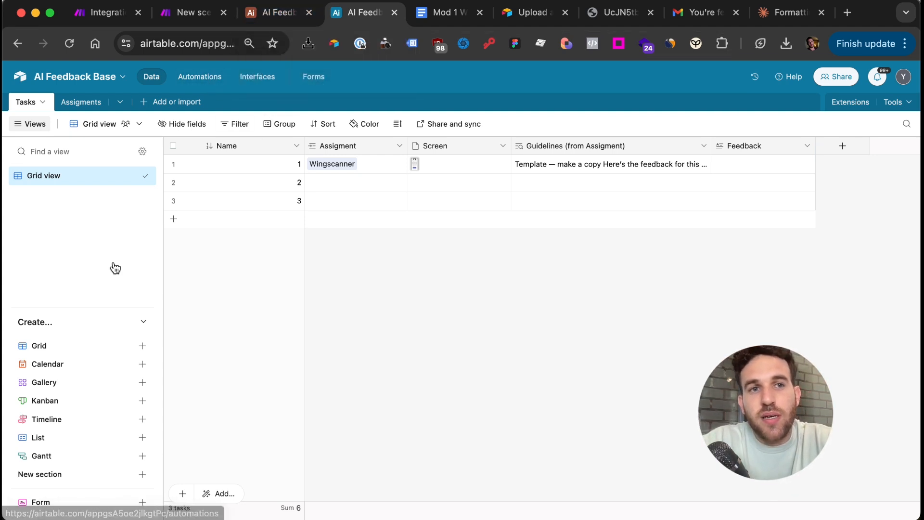
Rename the grid view to 'All' and add a second grid view named 'Send to make'
double_click(62, 177)
type("All")
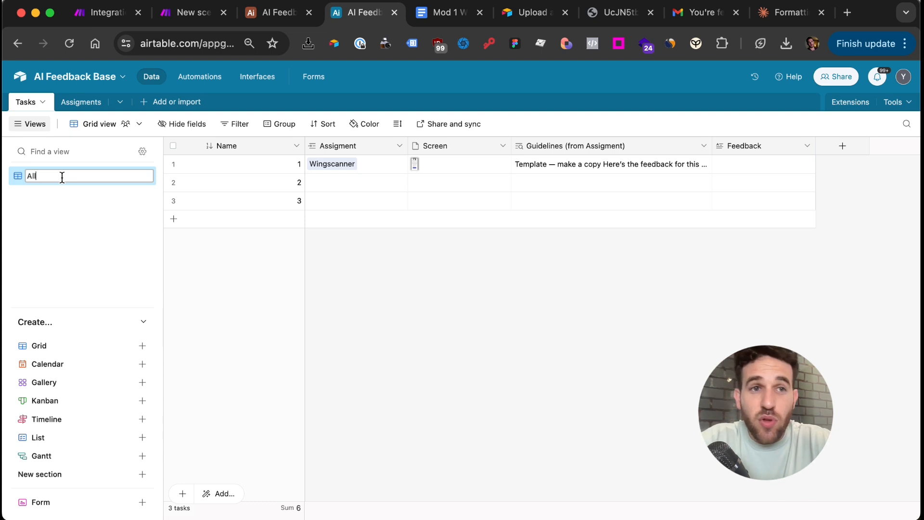
key("Return")
left_click(49, 348)
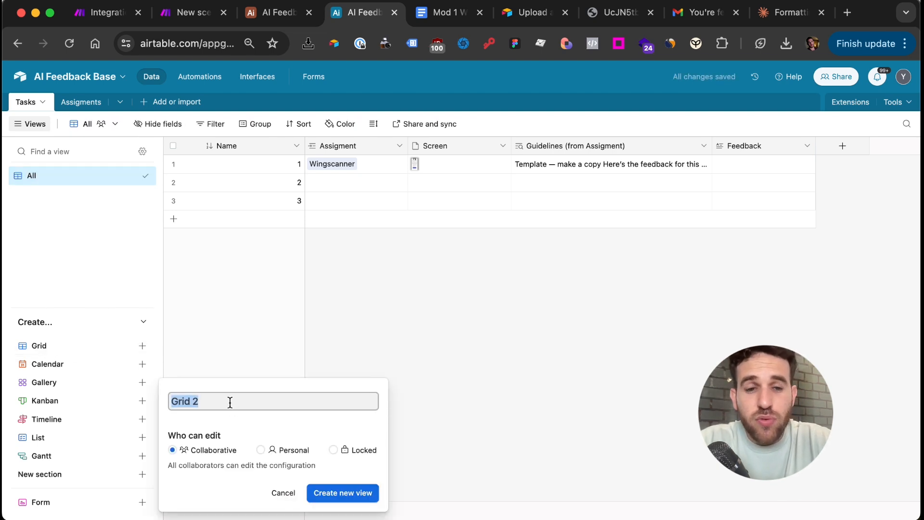
type("Send to make")
key("Return")
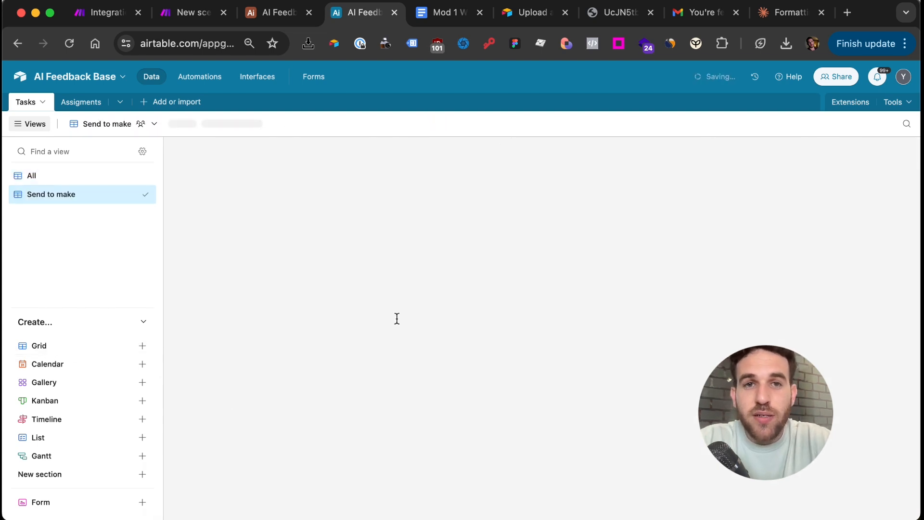
In the All view, add a 'Send to make' checkbox field that is checked by default
left_click(51, 174)
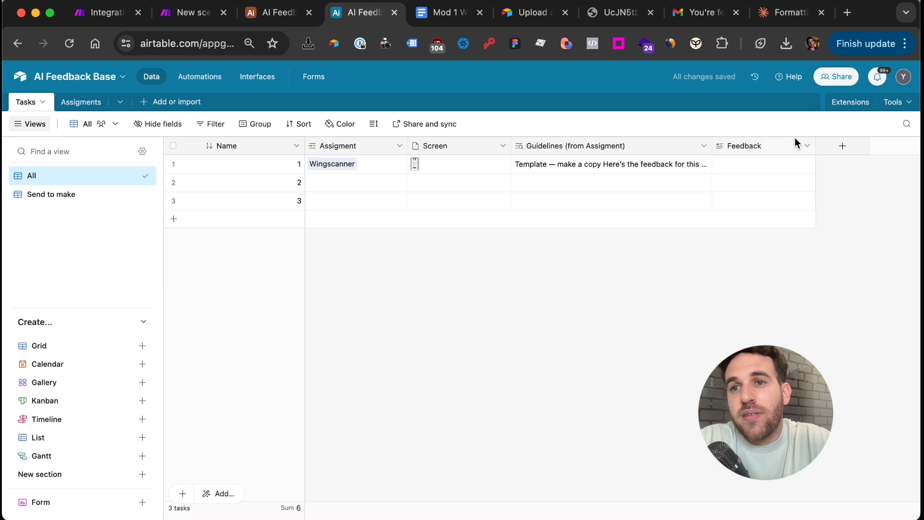
left_click(842, 146)
type("ch")
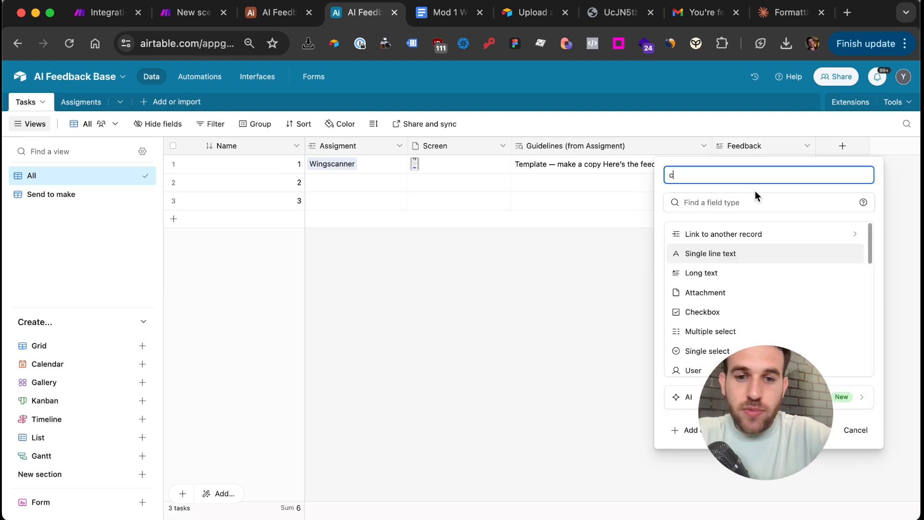
left_click(736, 196)
type("eh")
key("BackSpace")
key("BackSpace")
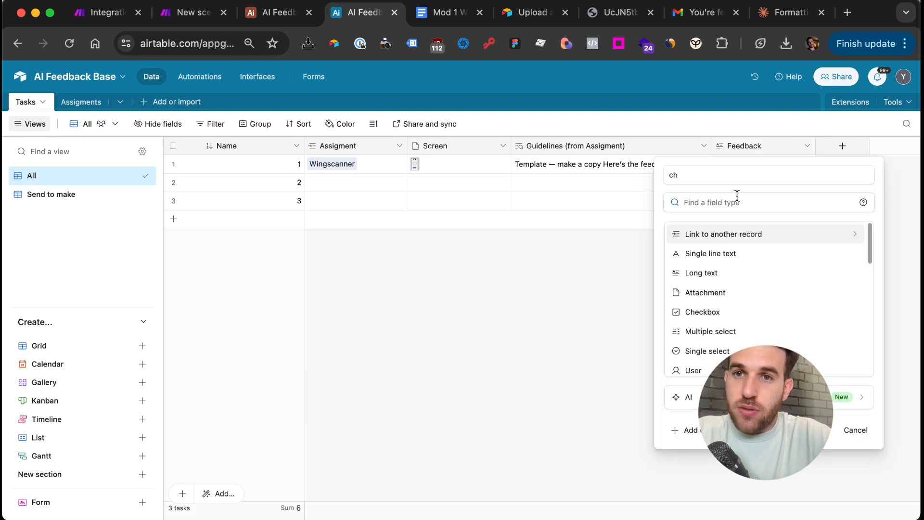
type("chec")
left_click(722, 231)
double_click(701, 174)
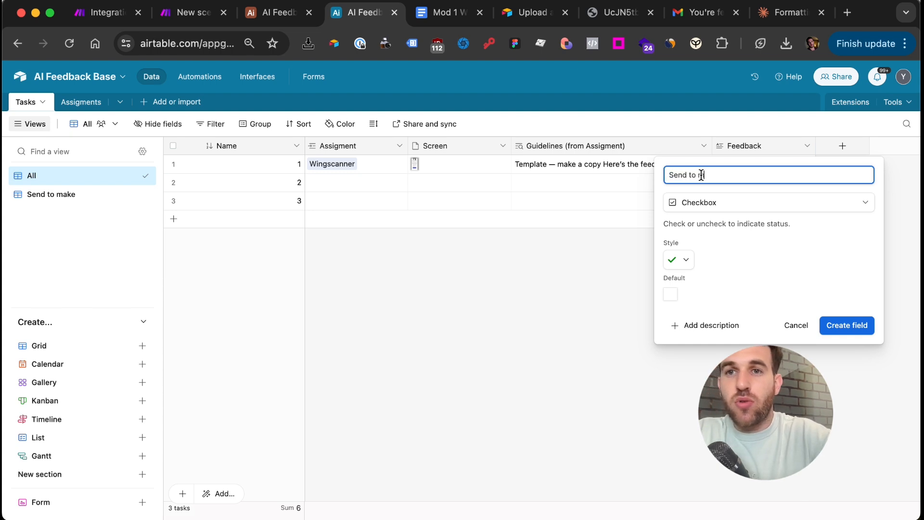
type("Send to make")
left_click(670, 294)
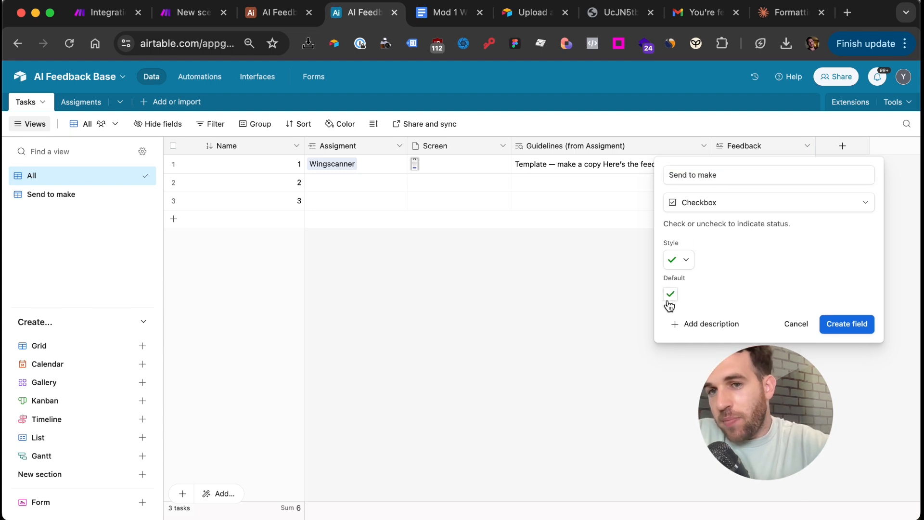
left_click(840, 322)
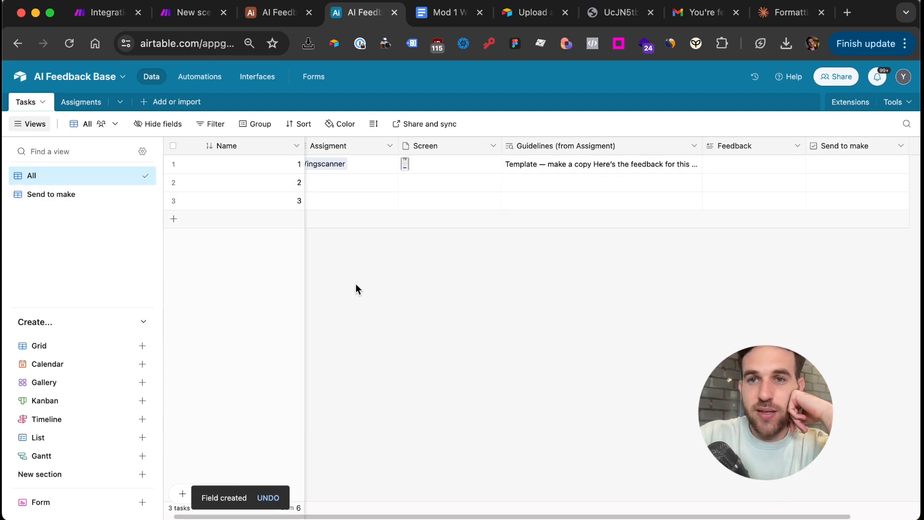
left_click(57, 201)
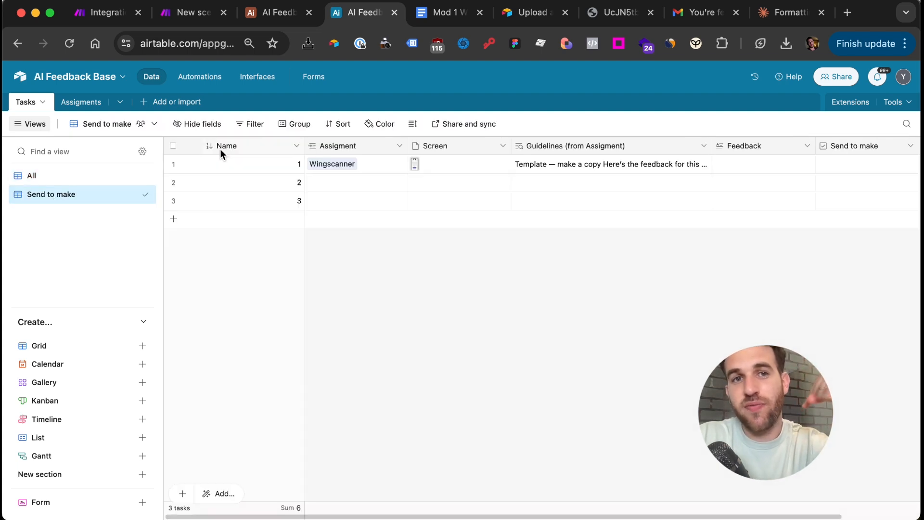
Filter the Send to make view to show only records where Send to make is checked
left_click(252, 124)
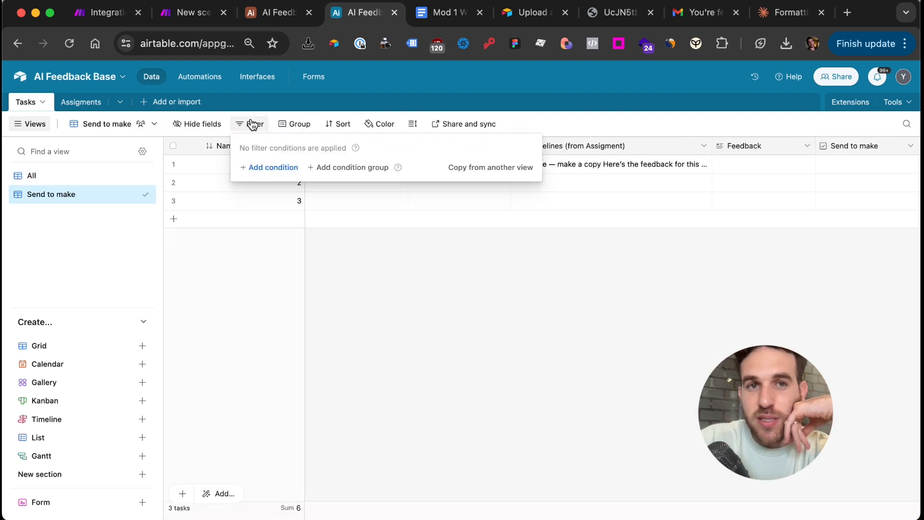
left_click(267, 169)
left_click(305, 169)
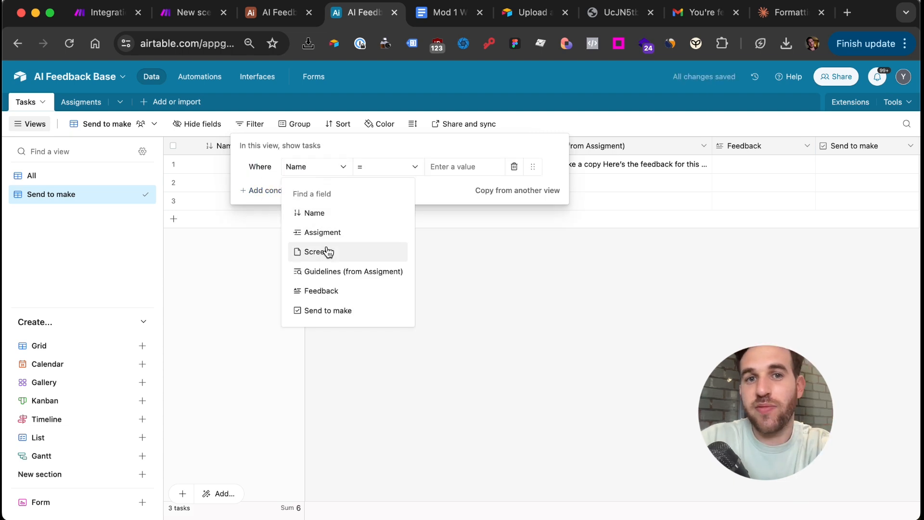
left_click(335, 311)
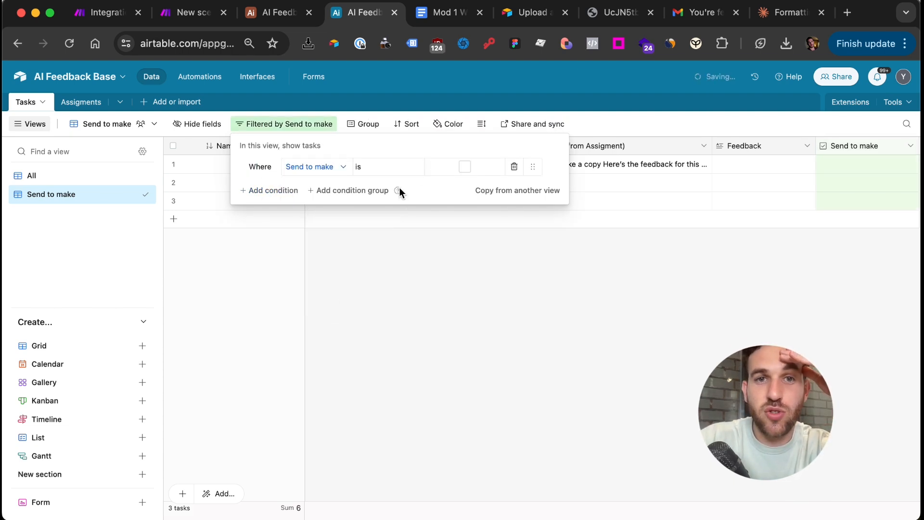
left_click(464, 167)
left_click(361, 254)
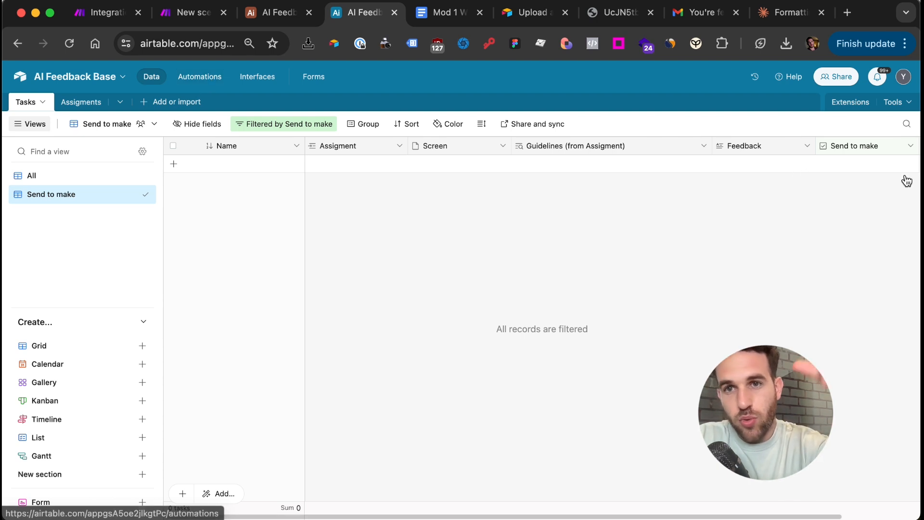
Tick Send to make for record 1 and confirm it appears in the filtered view
left_click(114, 180)
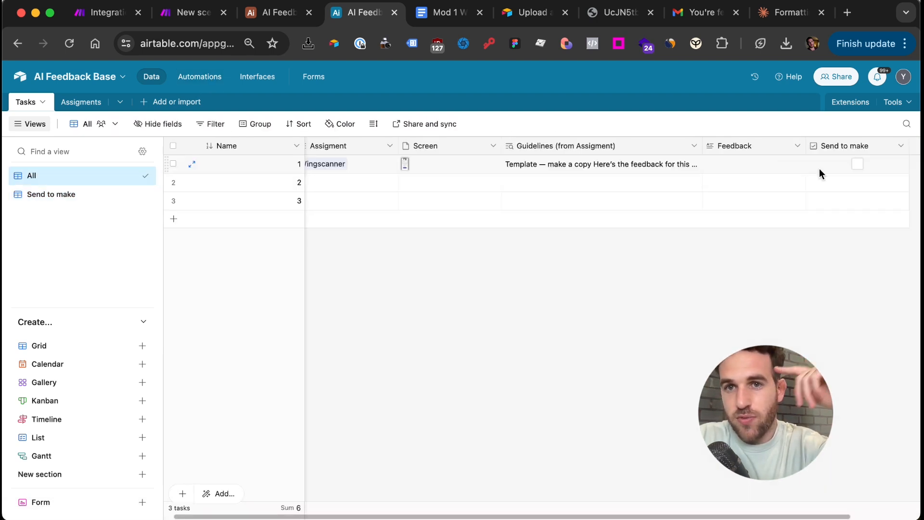
left_click(857, 163)
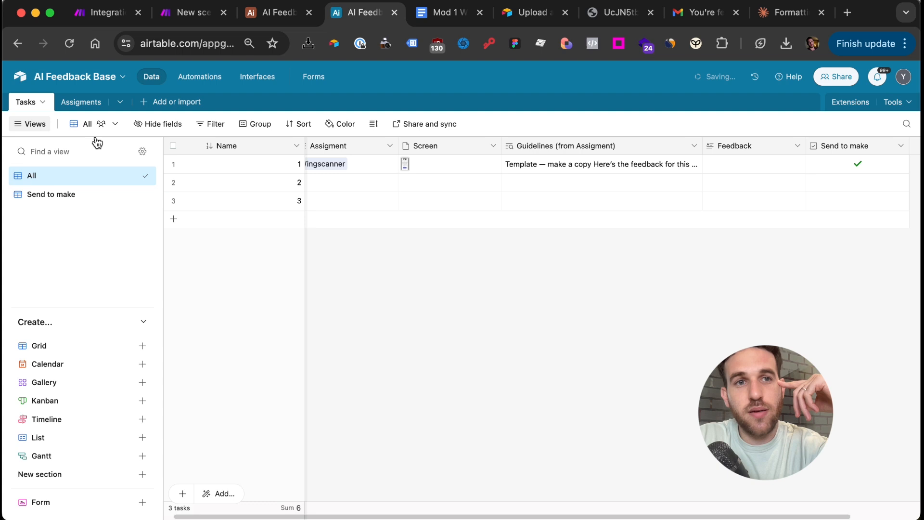
left_click(59, 197)
left_click(193, 78)
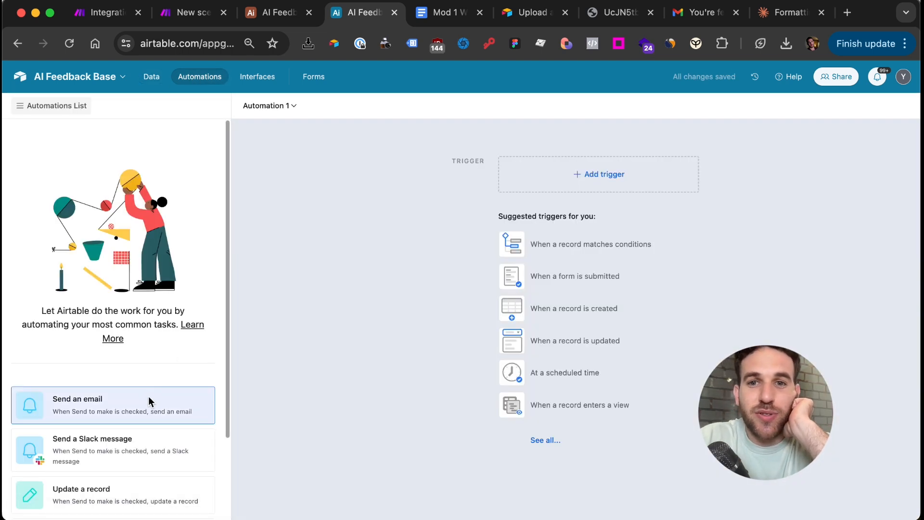
Set Automation 1's trigger to 'When record enters view' on the Tasks table's Send to make view
left_click(593, 181)
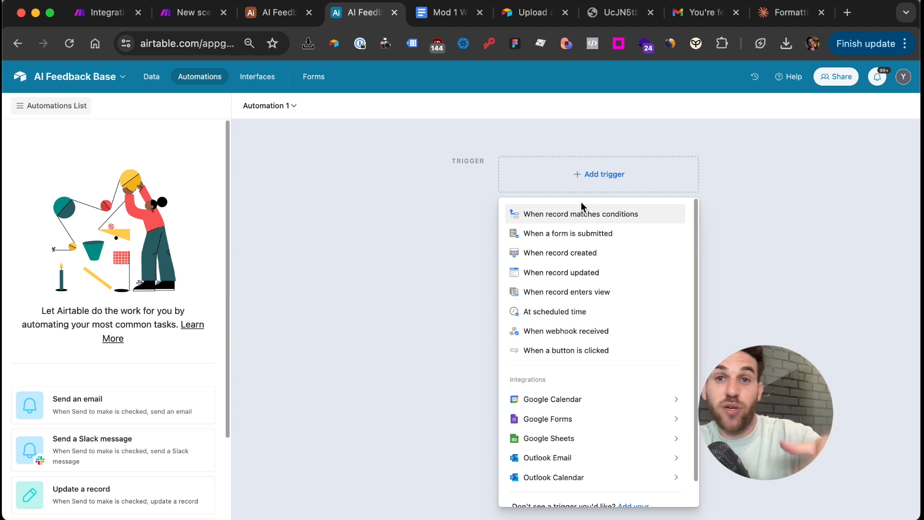
left_click(578, 292)
left_click(749, 279)
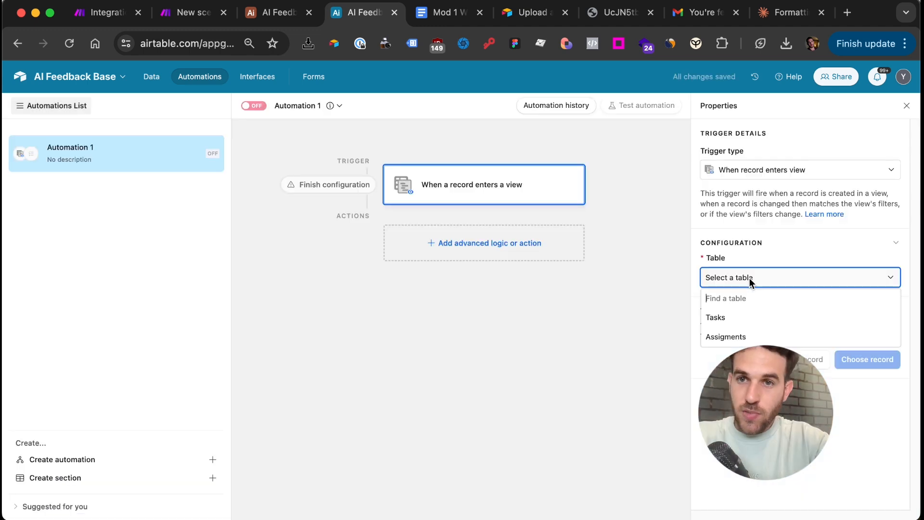
left_click(737, 318)
left_click(737, 322)
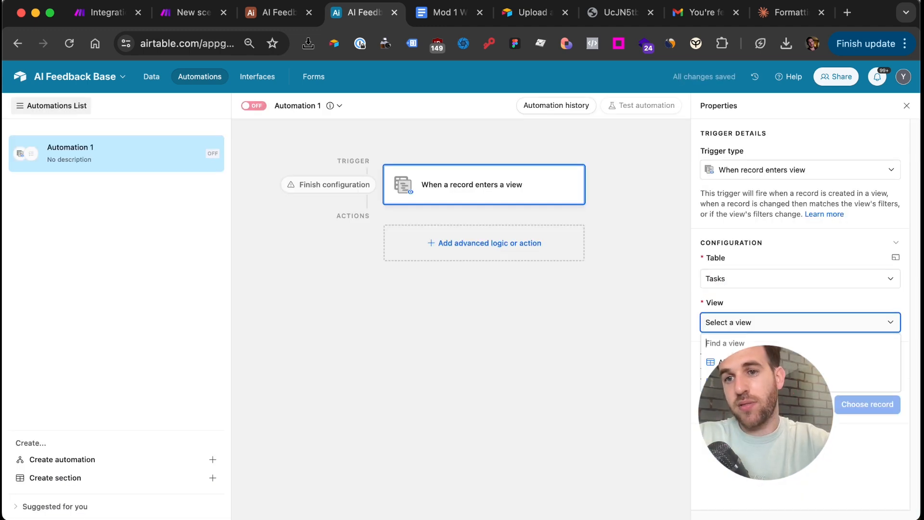
left_click(736, 377)
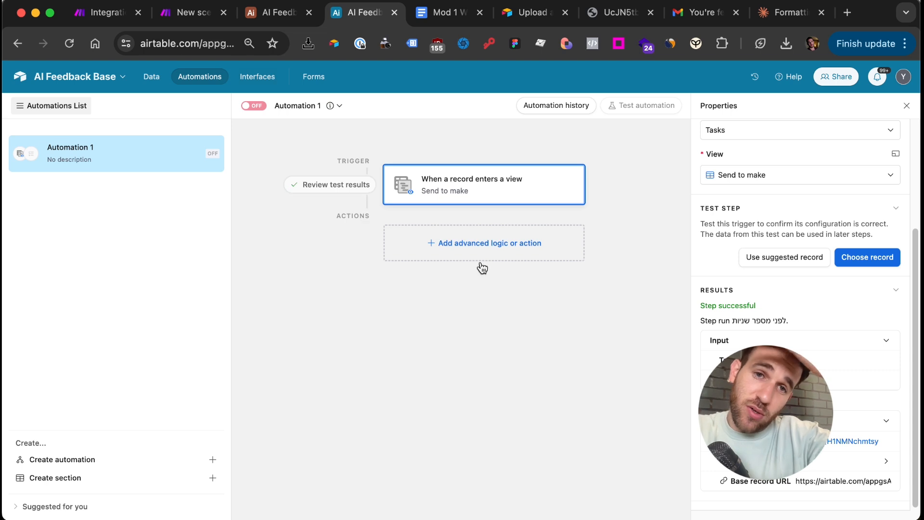
left_click(456, 245)
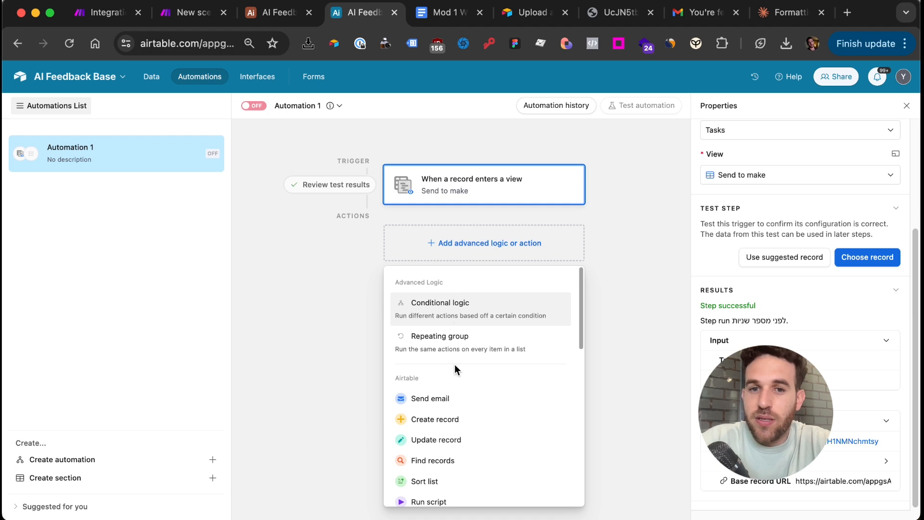
Add a Run script action, then open the other AI Feedback base's automation script code
scroll(433, 457, "down", 1)
left_click(414, 496)
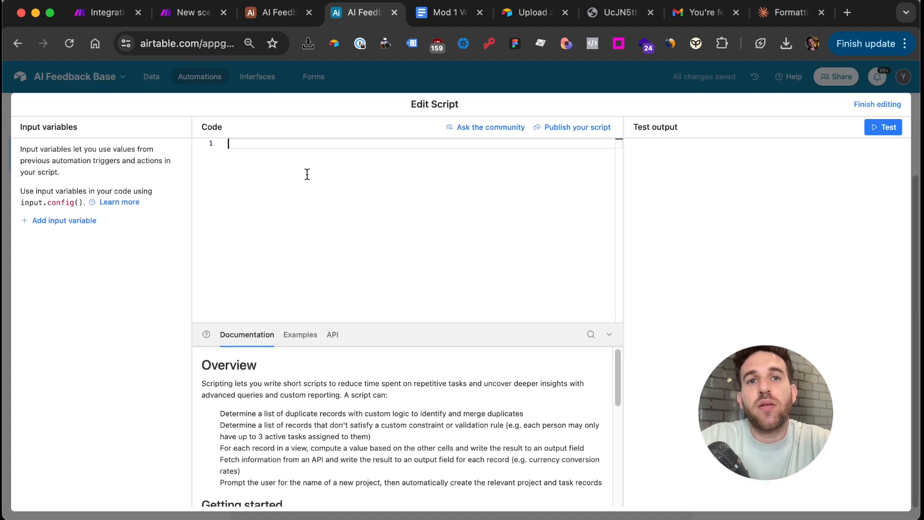
left_click(267, 13)
left_click(190, 79)
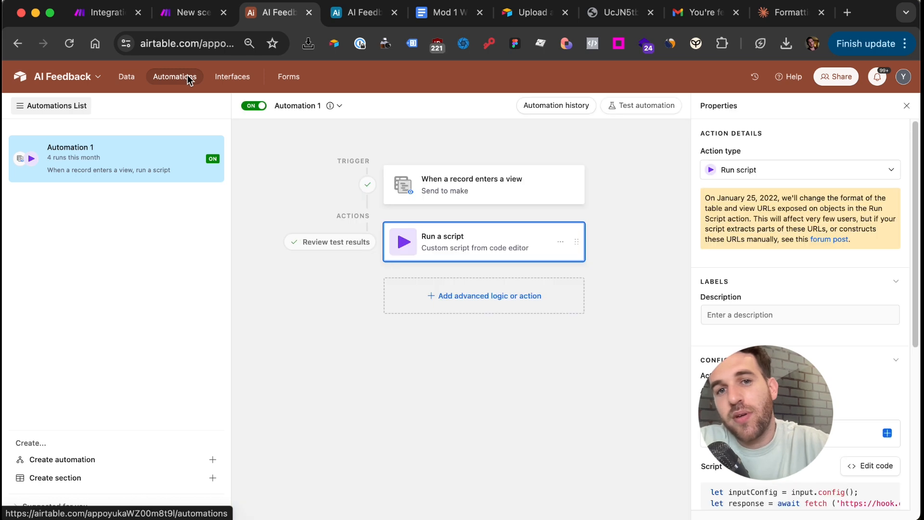
scroll(865, 259, "down", 5)
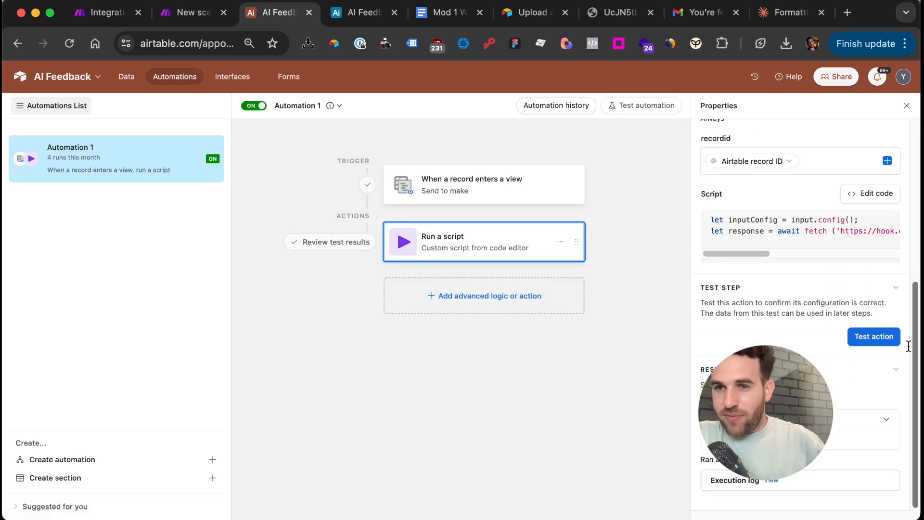
left_click(879, 226)
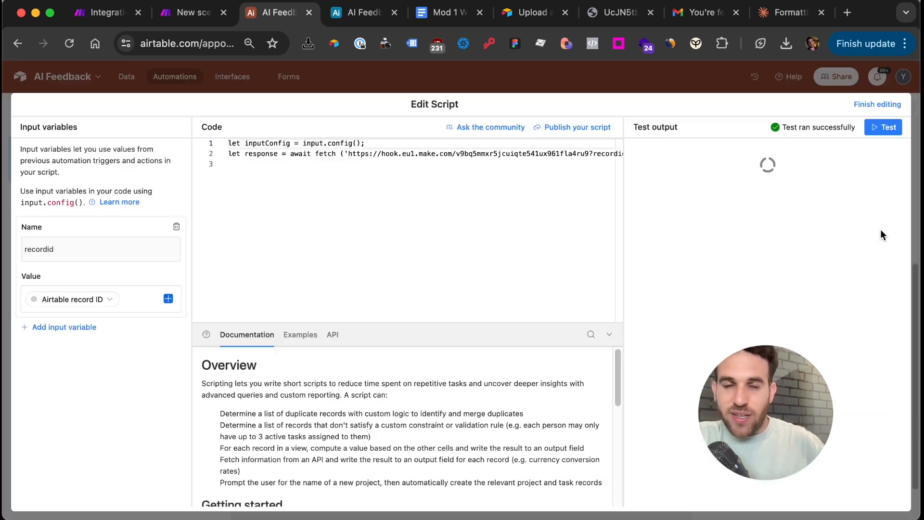
Copy the whole webhook-calling script and paste it into the AI Feedback Base script editor
left_click(435, 240)
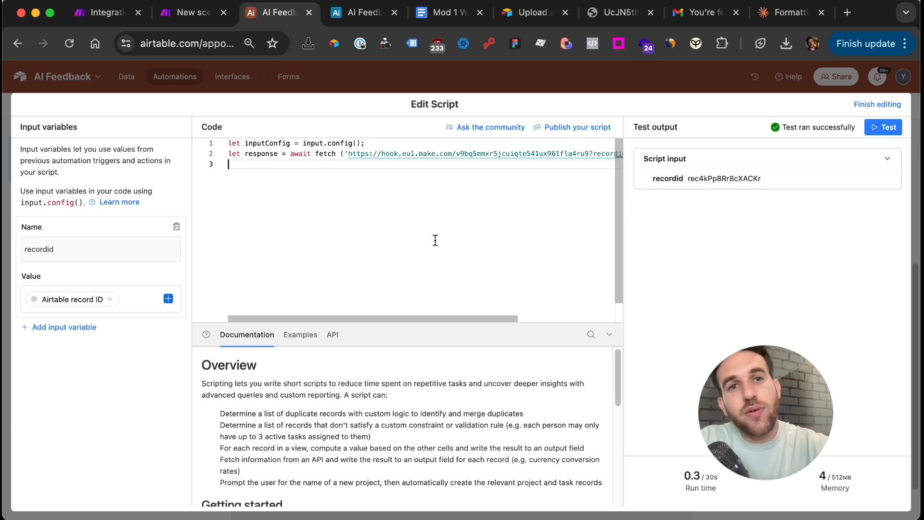
key("super+a")
key("super+c")
scroll(435, 240, "right", 2)
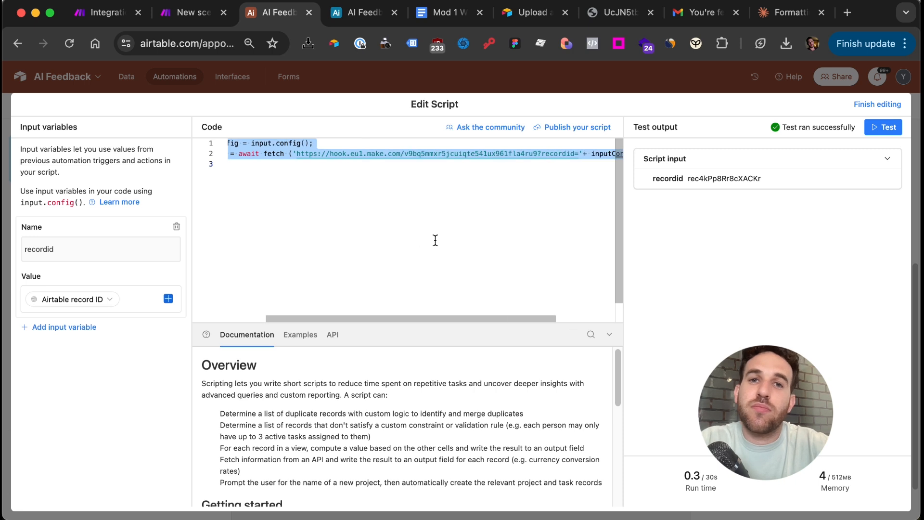
scroll(435, 241, "left", 2)
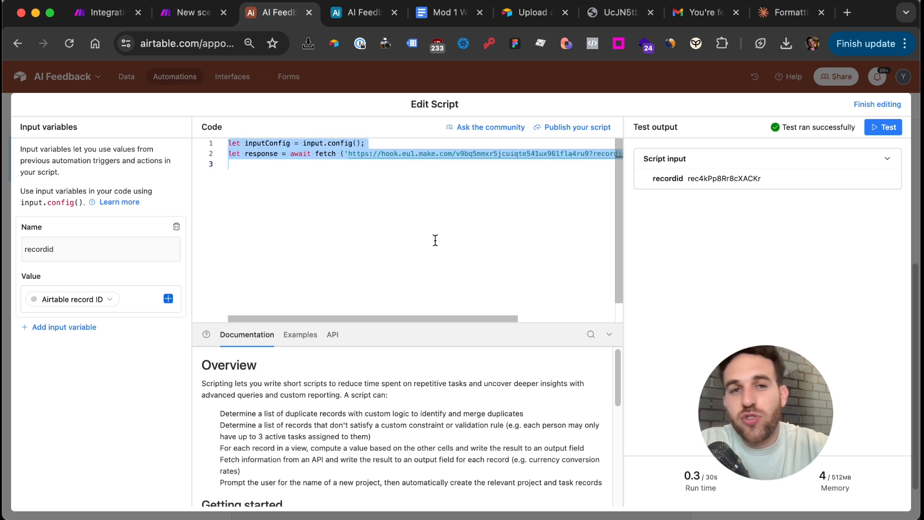
scroll(435, 240, "right", 2)
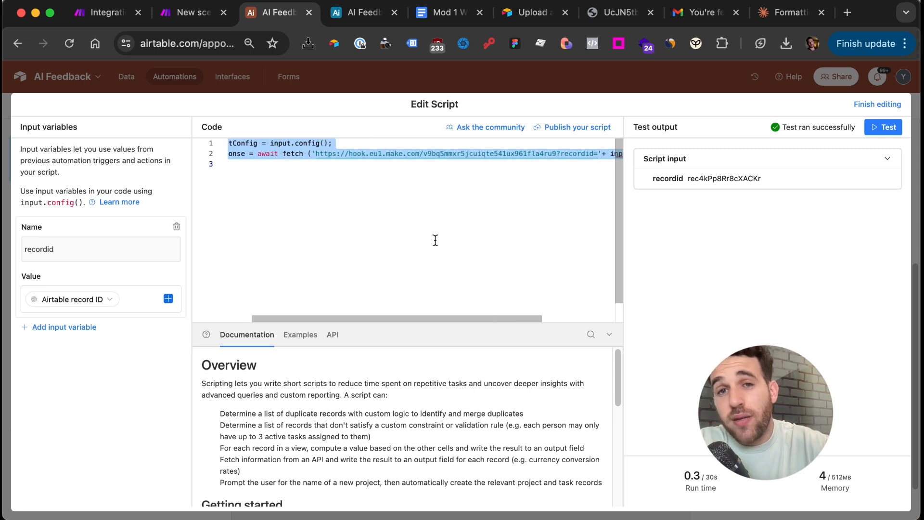
scroll(435, 240, "right", 2)
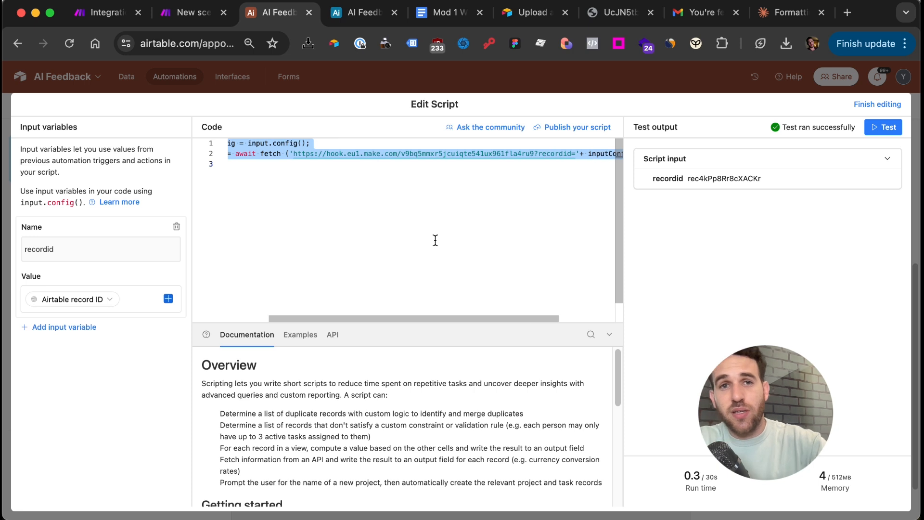
scroll(435, 240, "right", 3)
scroll(435, 240, "left", 5)
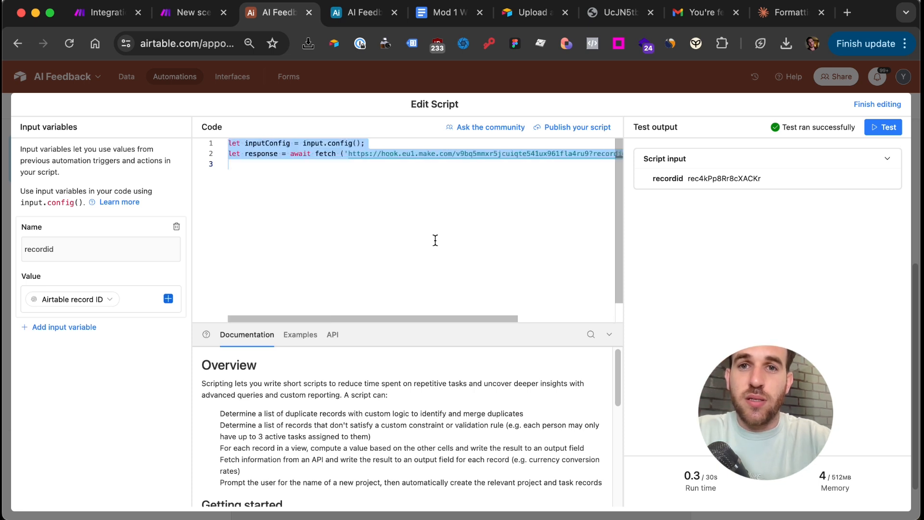
scroll(399, 234, "right", 4)
scroll(398, 233, "left", 4)
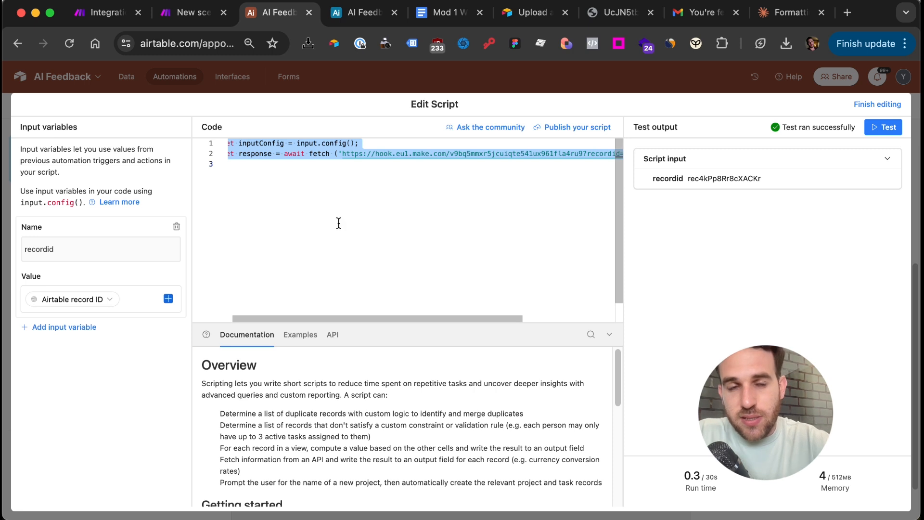
scroll(303, 192, "left", 1)
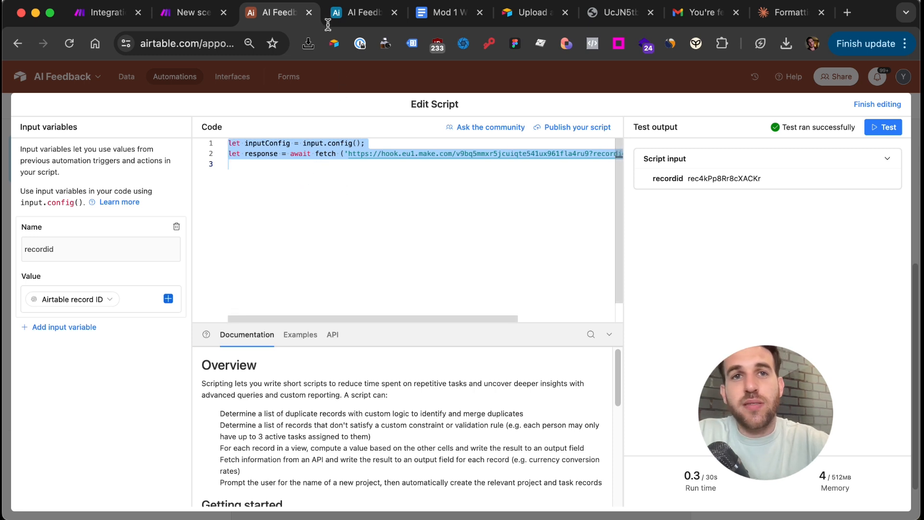
key("ctrl+Tab")
key("super+v")
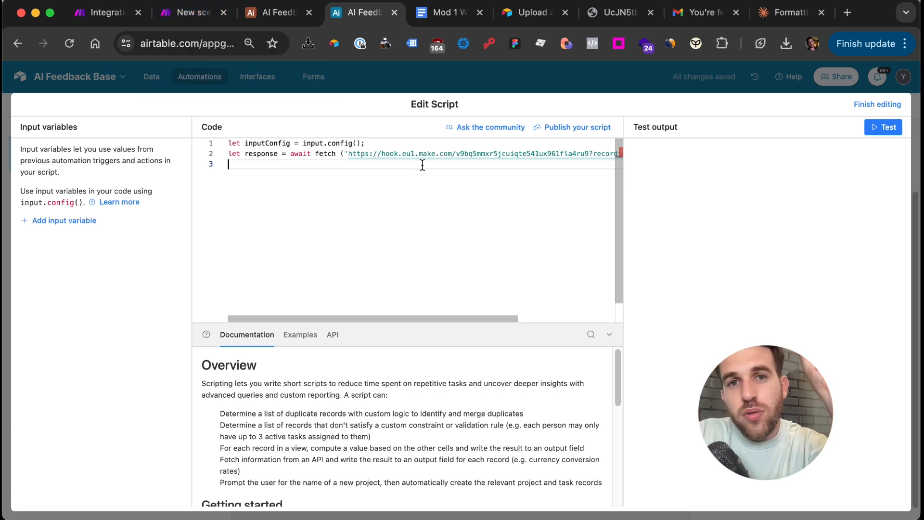
Add a Webhooks Custom webhook trigger as the new scenario's first module
left_click(189, 14)
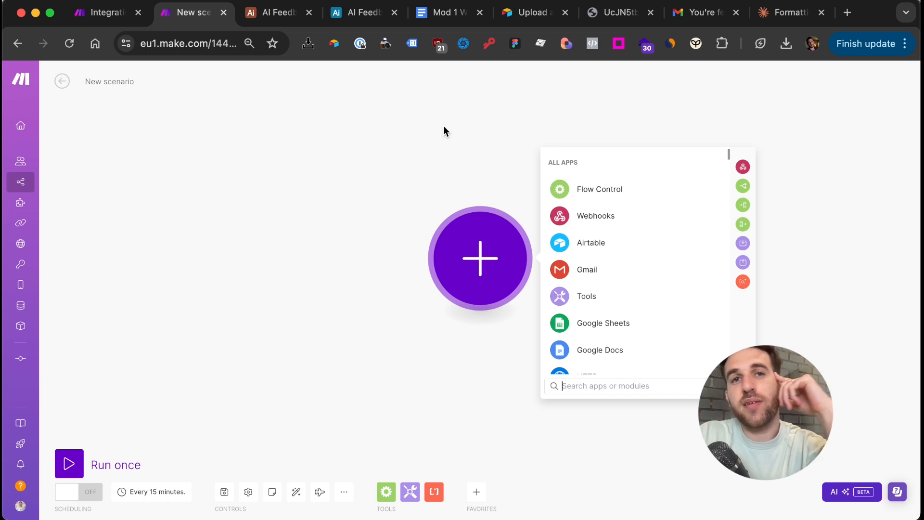
left_click(344, 325)
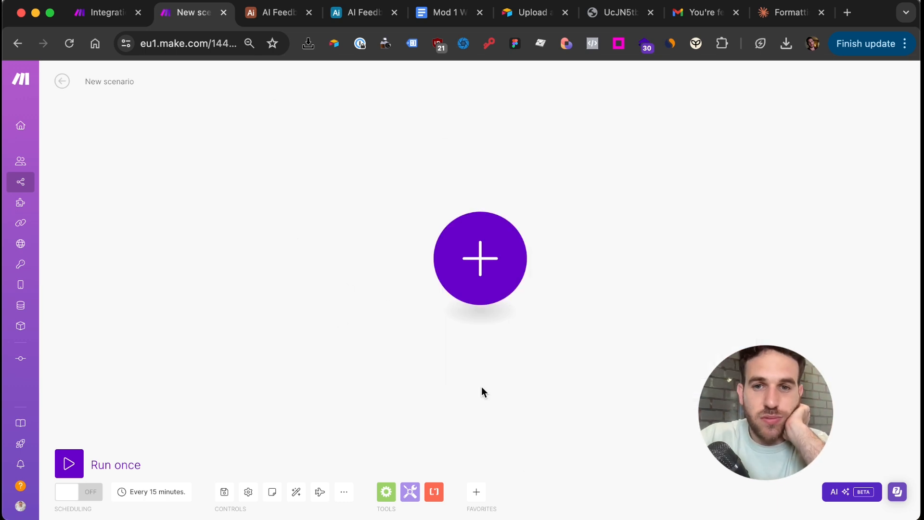
left_click(481, 279)
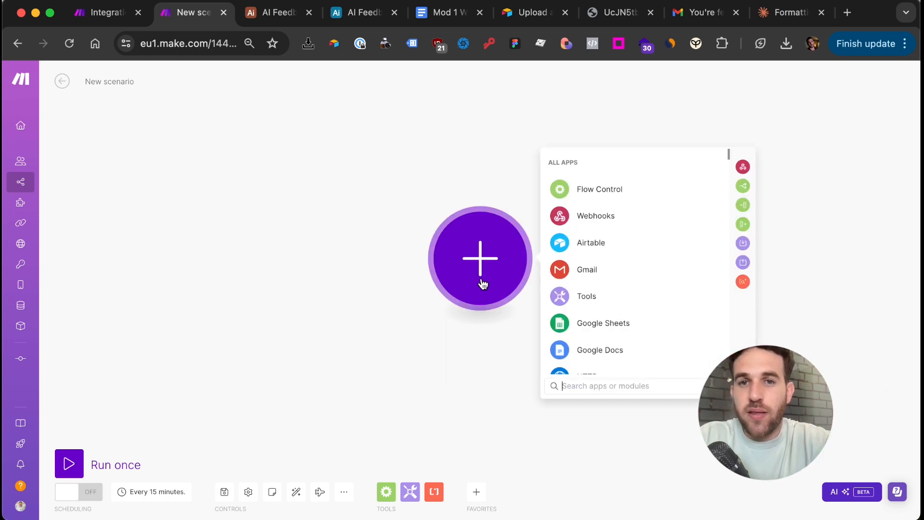
type("web")
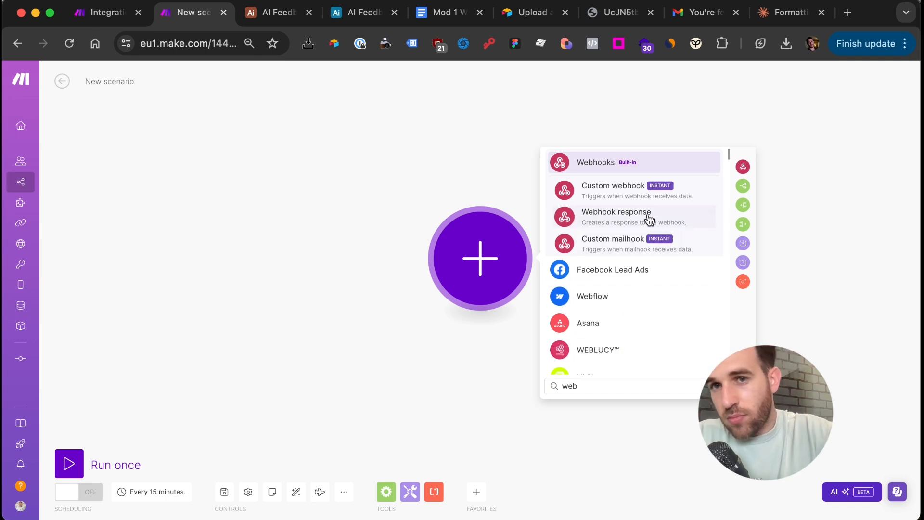
left_click(619, 199)
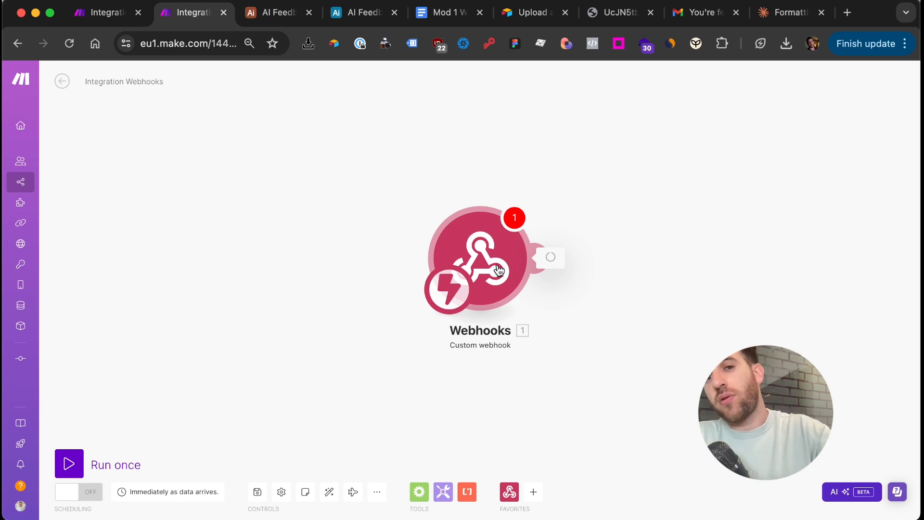
Create a webhook named 'New ai tutur', save it and copy its address
left_click(498, 271)
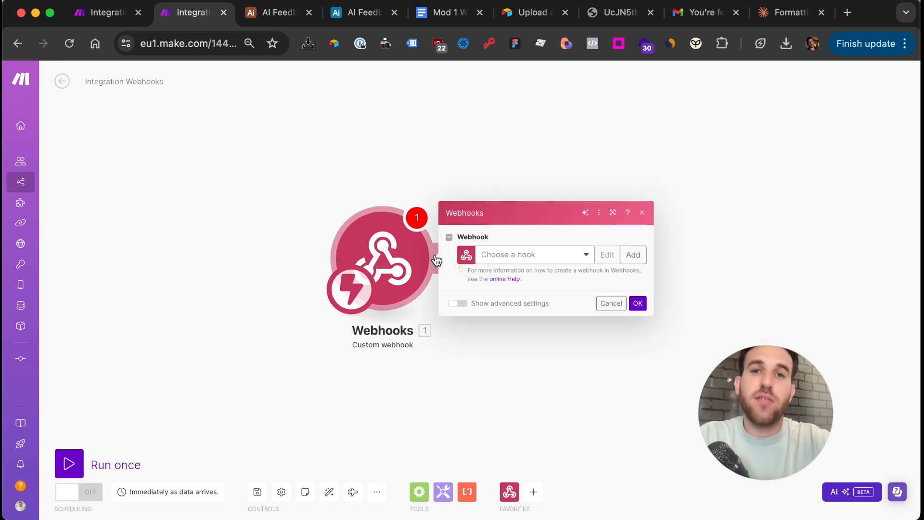
left_click(625, 255)
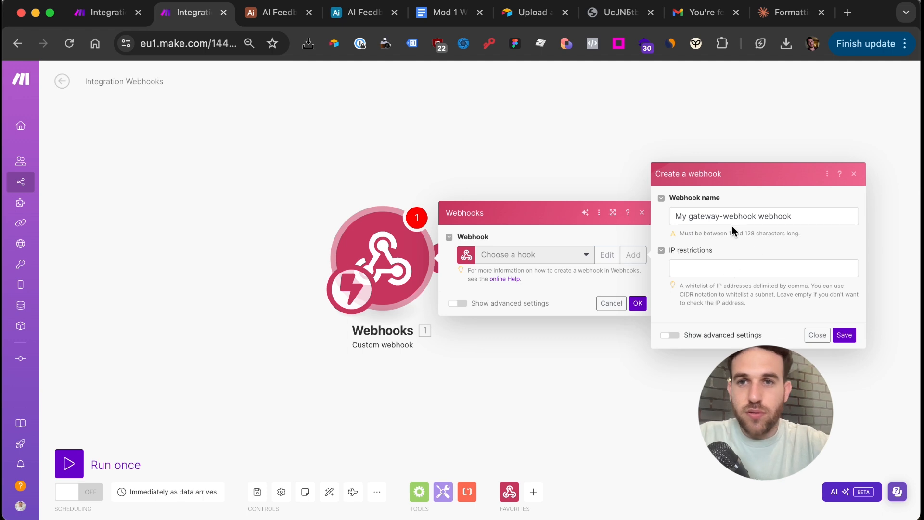
left_click(741, 215)
triple_click(742, 215)
type("New ai tutur")
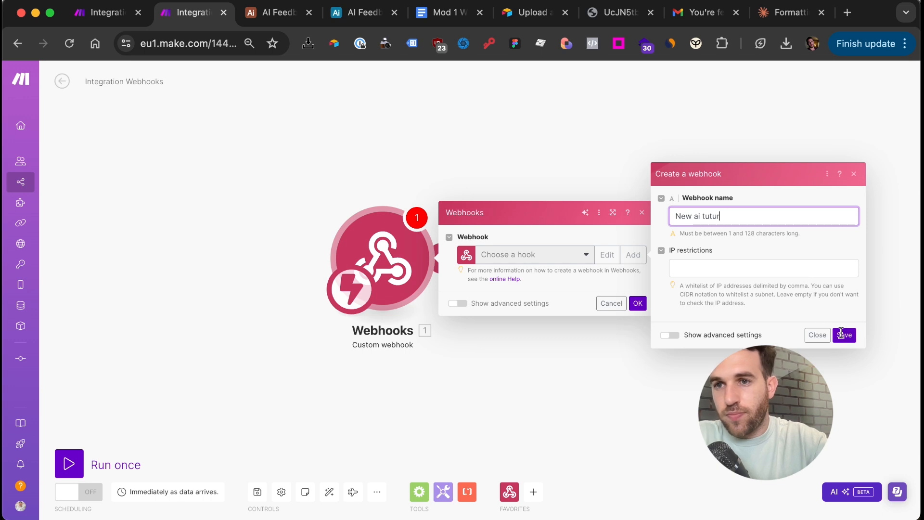
left_click(842, 334)
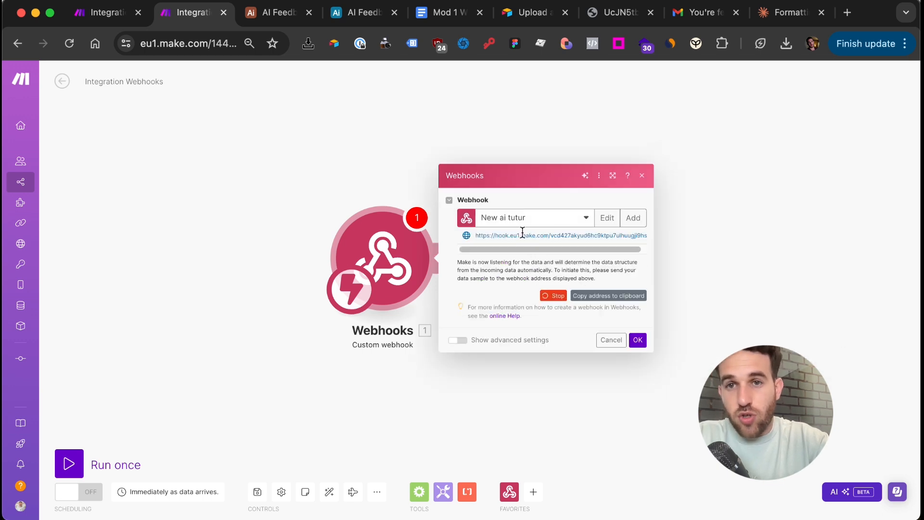
left_click(597, 297)
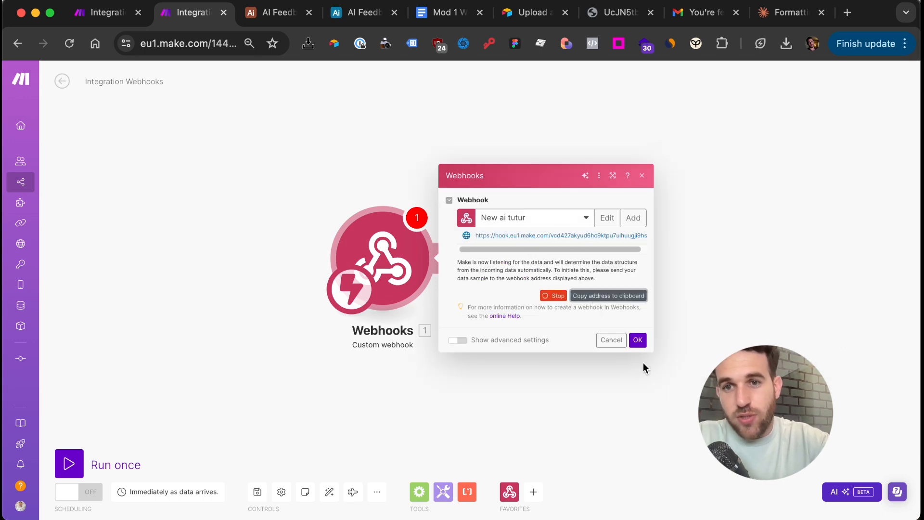
left_click(639, 342)
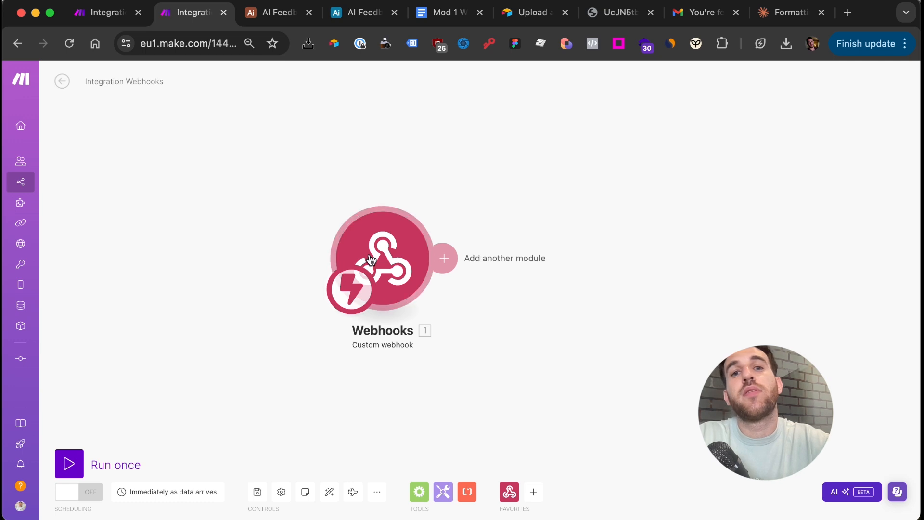
left_click(258, 20)
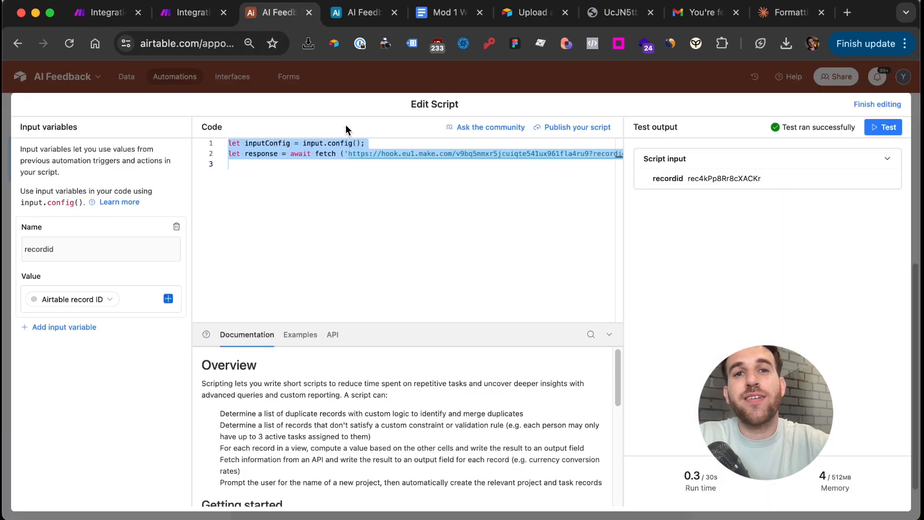
Replace the old webhook URL on script line 2 with the new Make webhook address
left_click(352, 154)
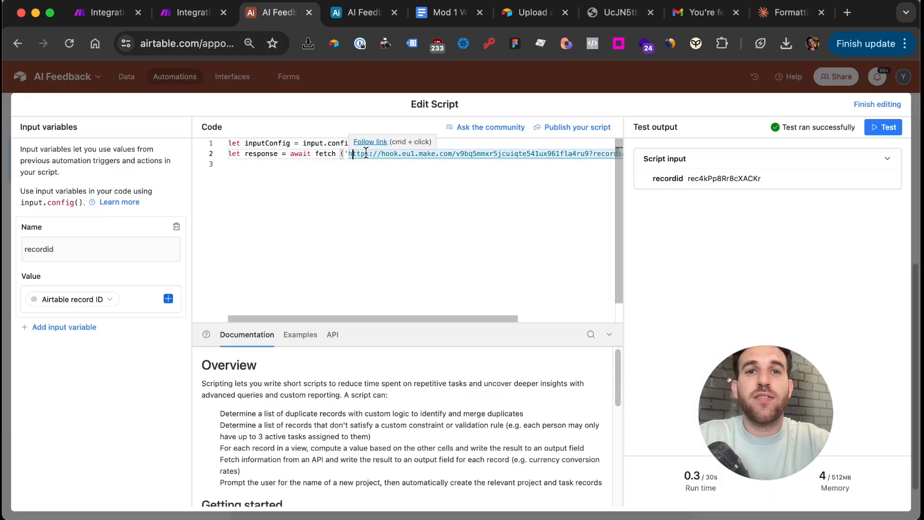
key("Left")
key("shift+alt+Right")
key("shift+alt+Right")
key("shift+alt+Right")
key("shift+alt+Right")
key("shift+alt+Right")
key("shift+alt+Right")
key("shift+alt+Right")
key("shift+alt+Right")
key("shift+alt+Right")
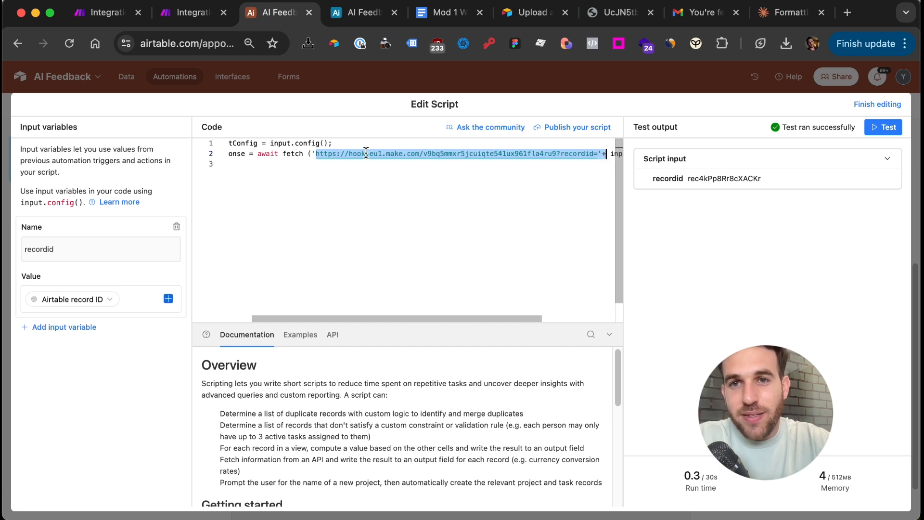
key("shift+alt+Left")
key("shift+alt+Left")
key("shift+alt+Left")
key("shift+alt+Left")
key("shift+alt+Right")
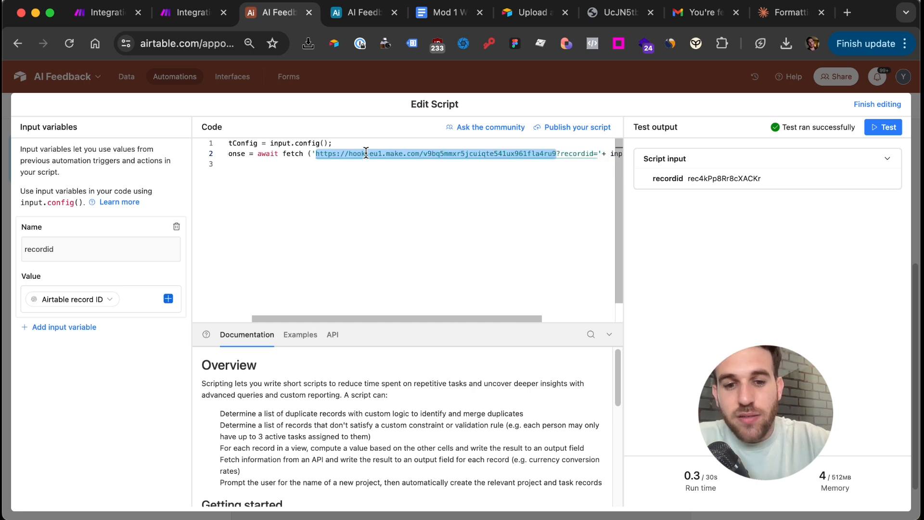
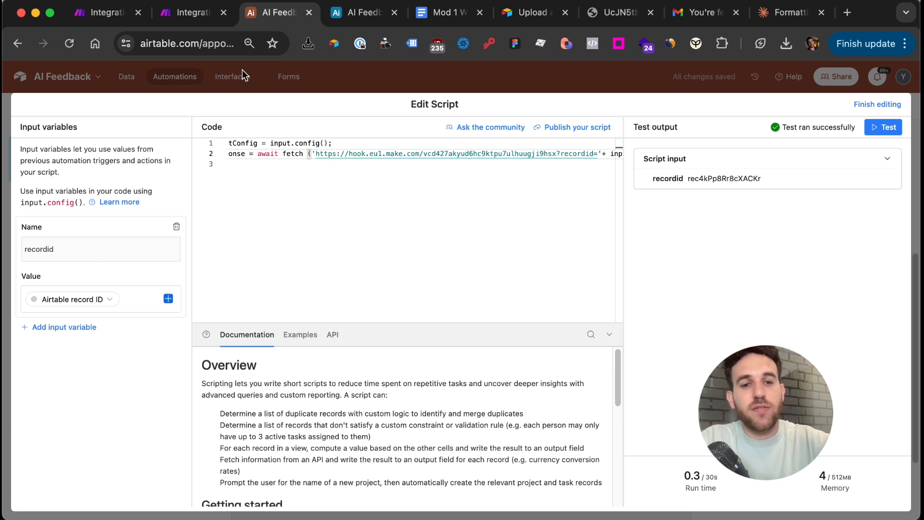
key("super+z")
left_click(347, 14)
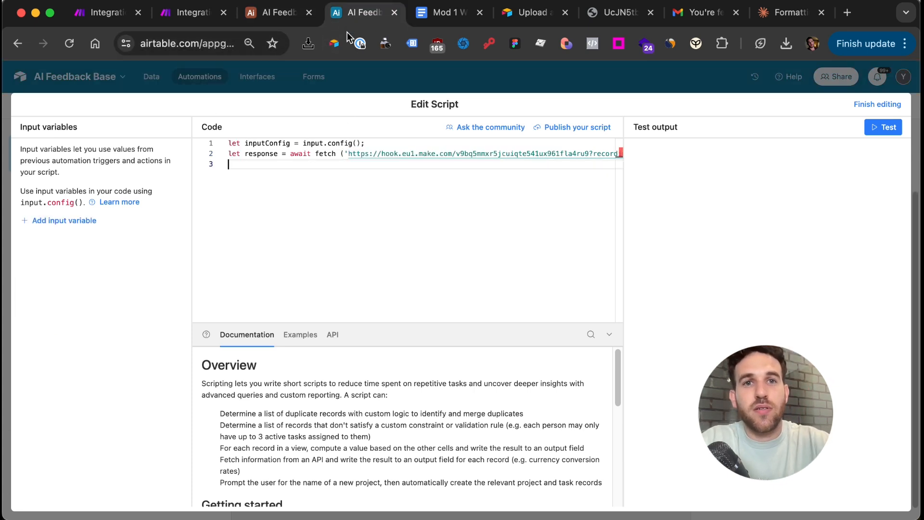
left_click_drag(348, 153, 588, 151)
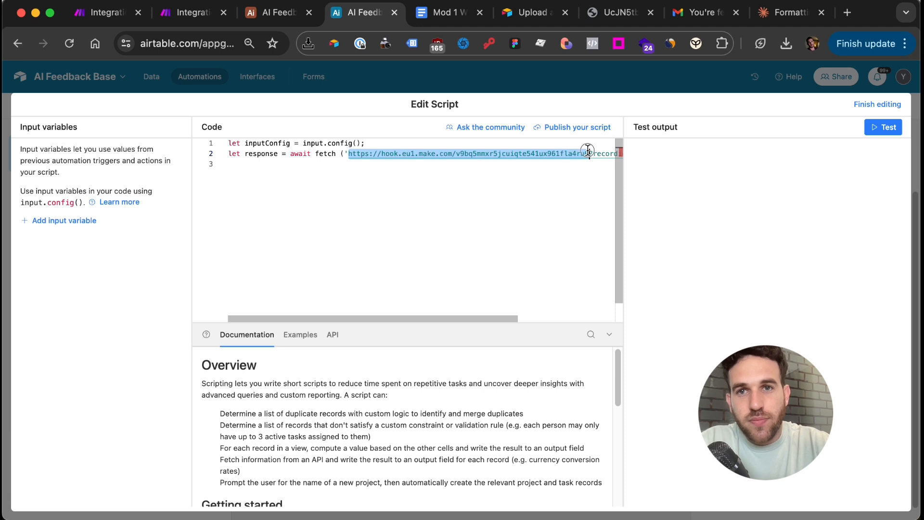
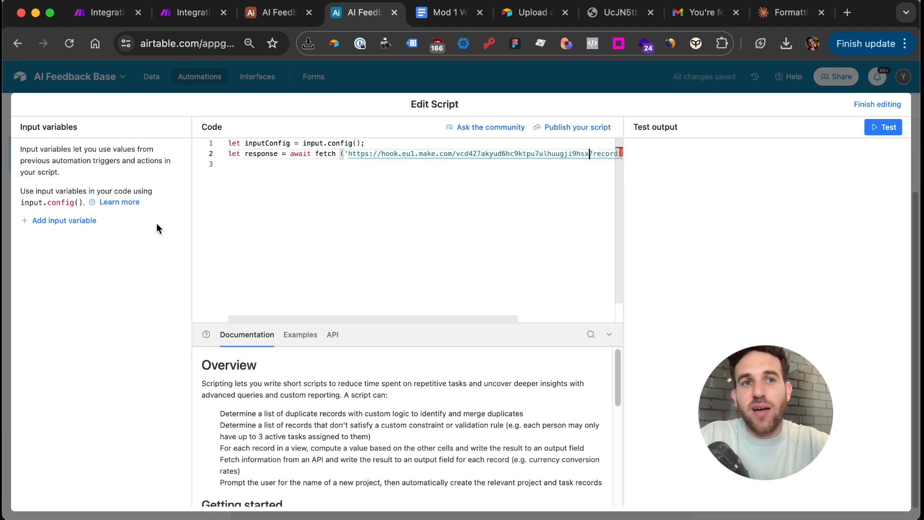
Add a recordid input variable set to the triggering record's Airtable record ID
left_click(82, 225)
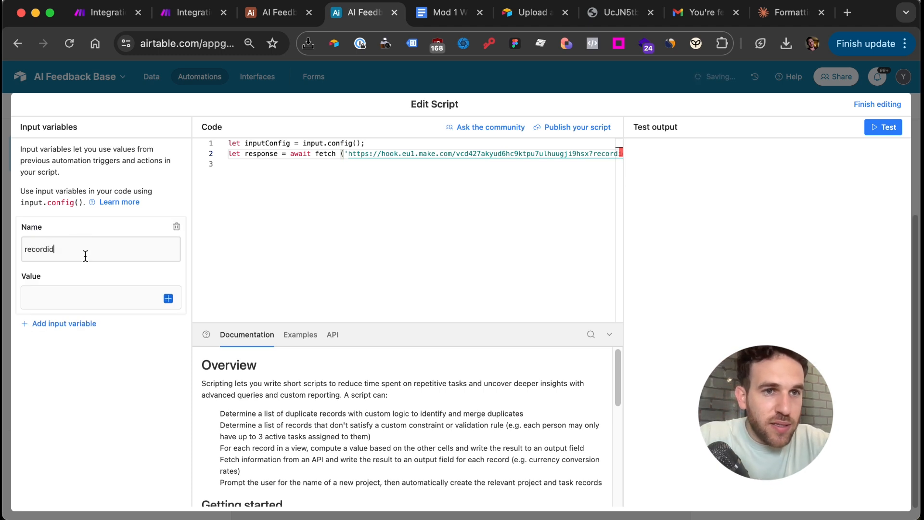
scroll(412, 220, "right", 5)
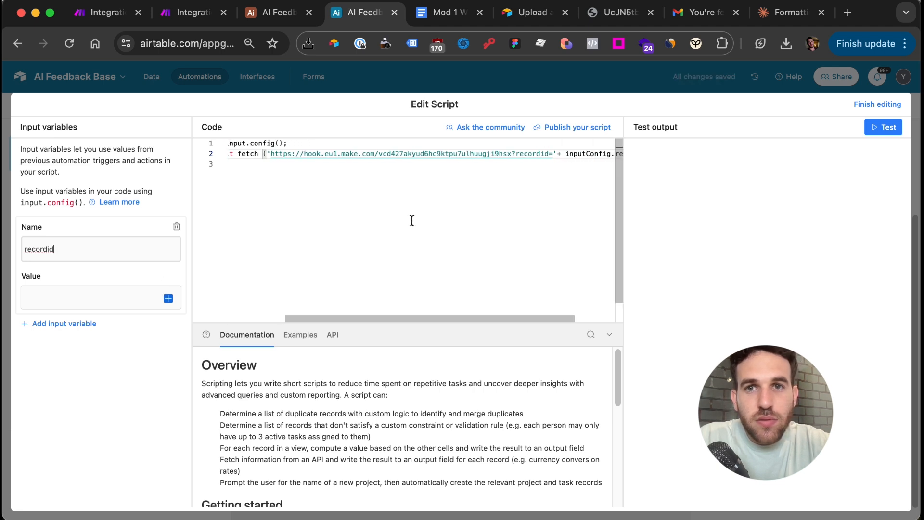
left_click(280, 19)
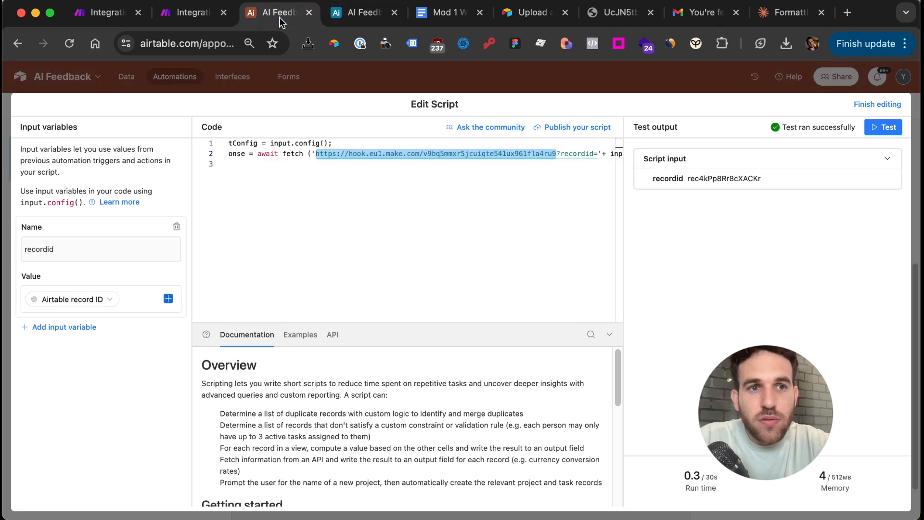
left_click(366, 18)
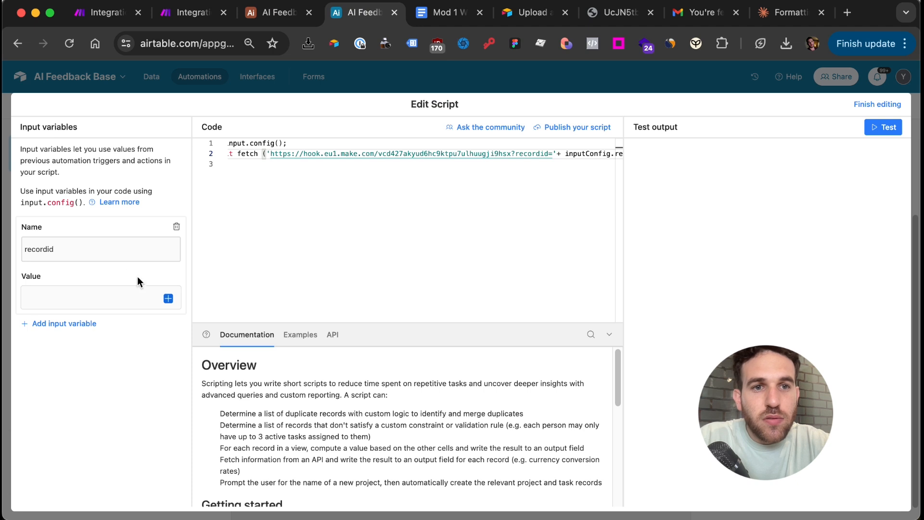
left_click(168, 298)
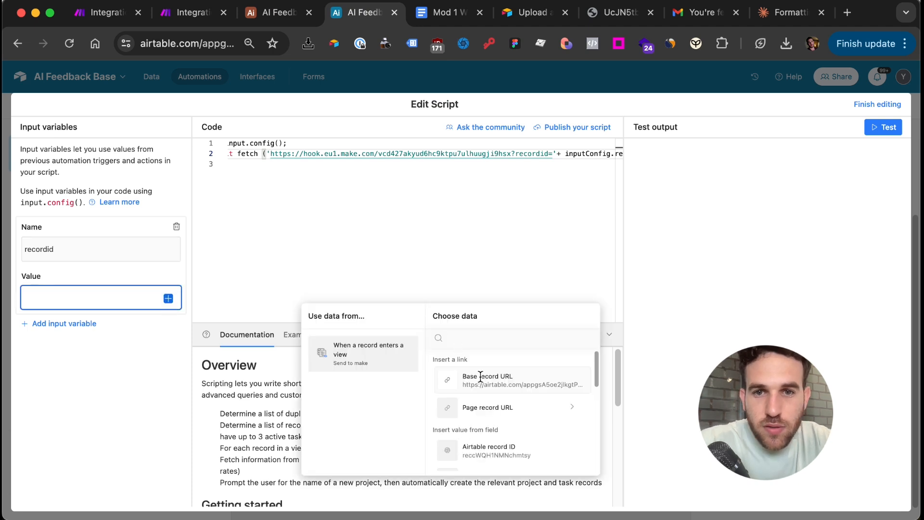
scroll(492, 429, "down", 2)
left_click(499, 407)
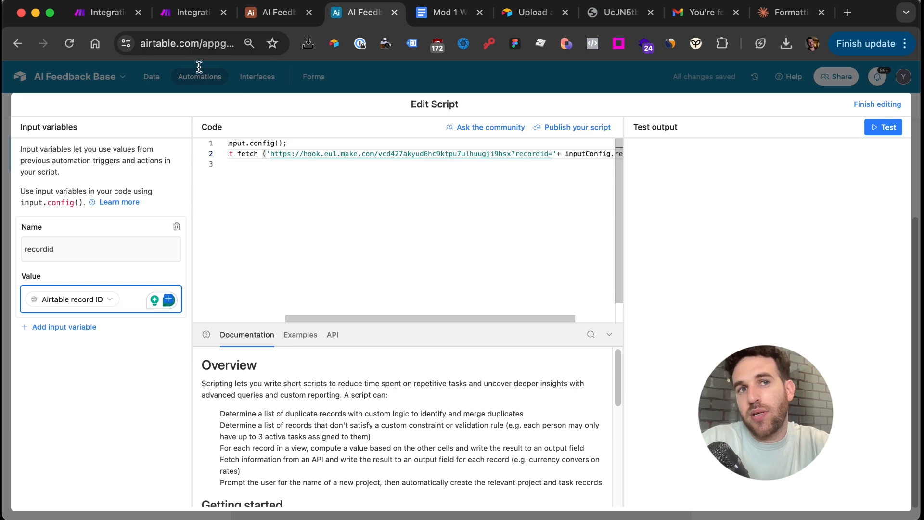
left_click(188, 12)
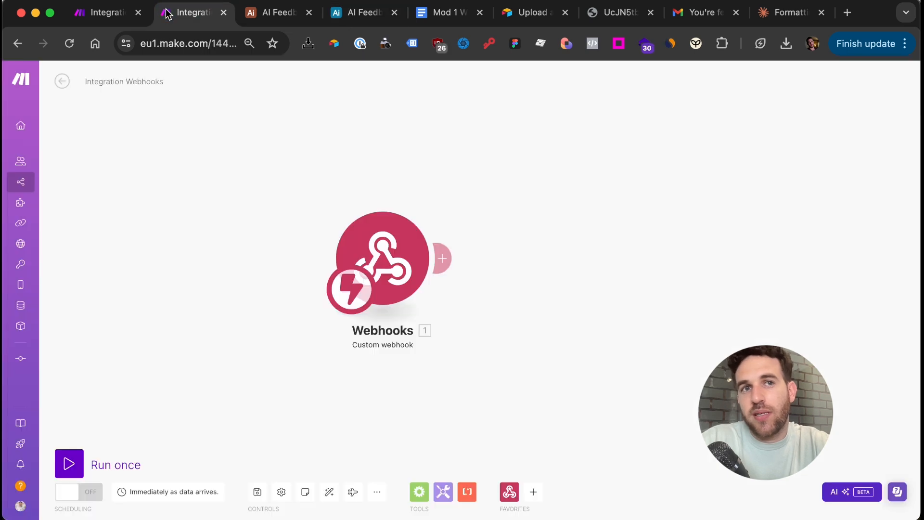
Run only the Webhooks module, then test the Airtable script to send the record
right_click(411, 285)
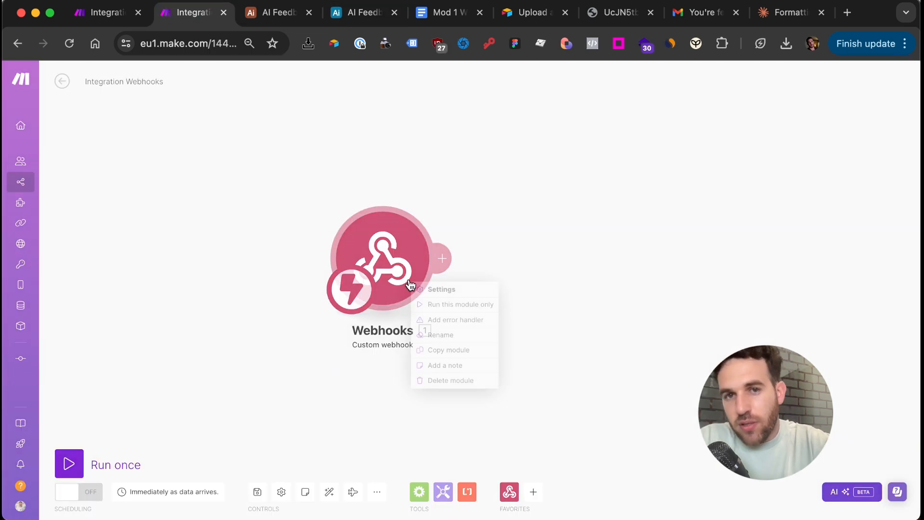
left_click(460, 305)
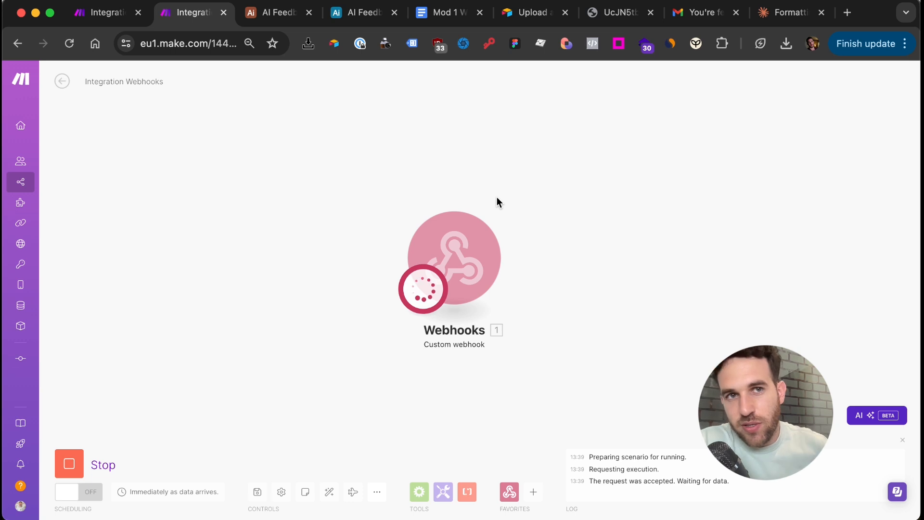
left_click(366, 12)
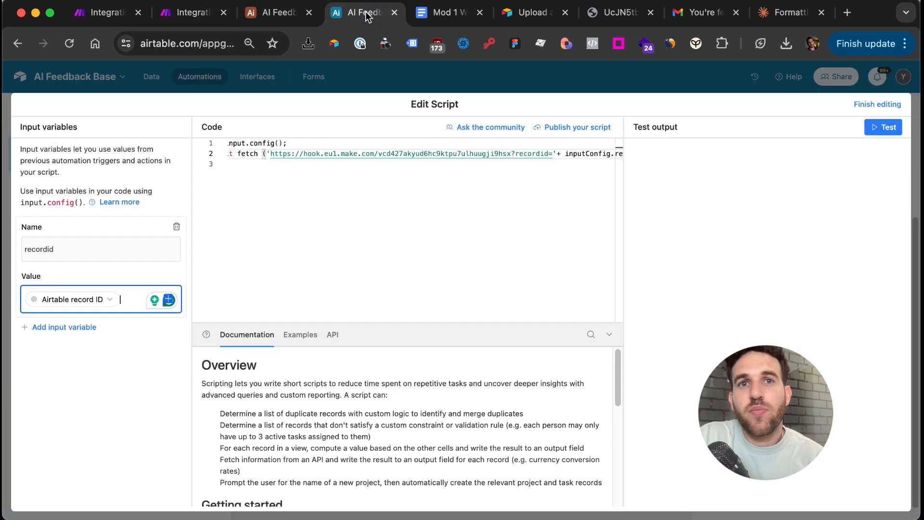
left_click(878, 132)
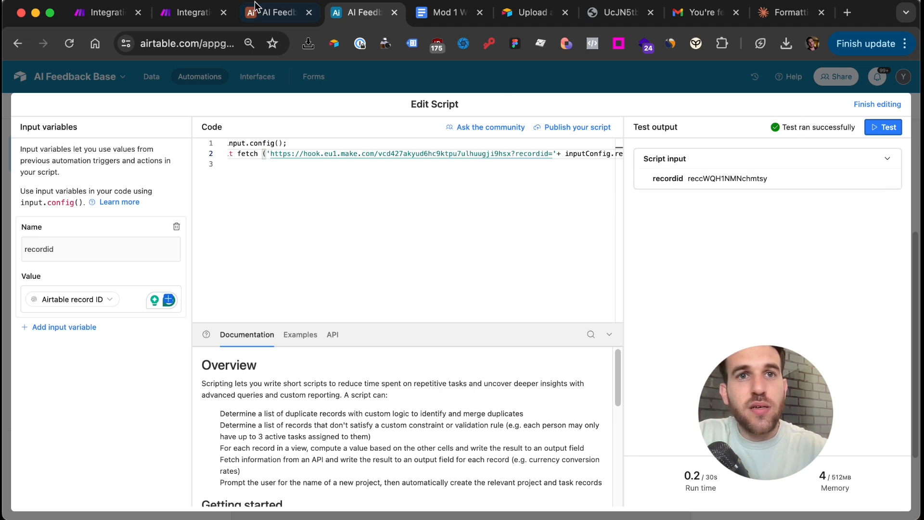
Review the webhook's output bundle containing the received recordid
left_click(192, 14)
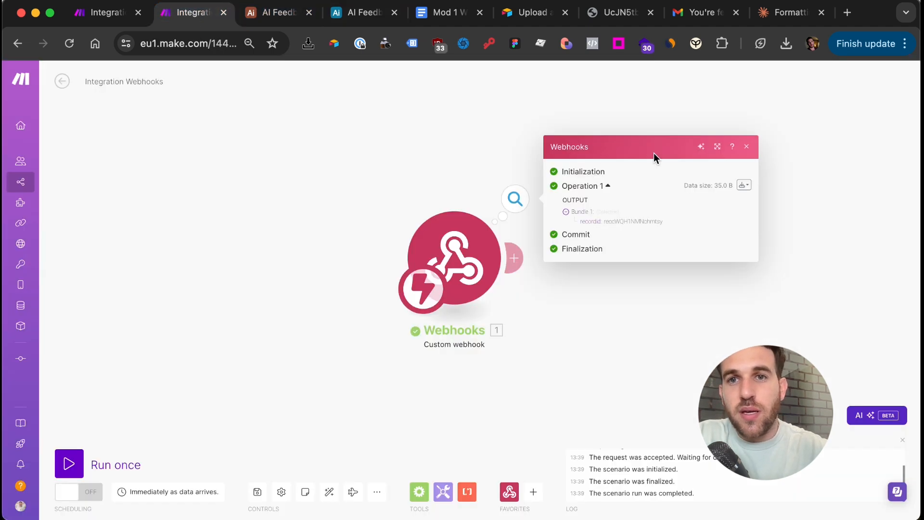
left_click(746, 146)
left_click(523, 204)
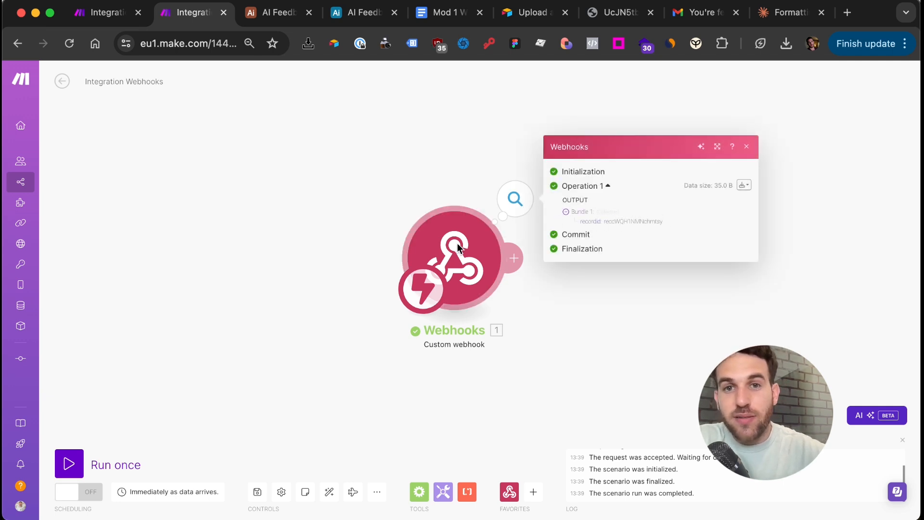
left_click_drag(457, 248, 287, 247)
left_click(705, 230)
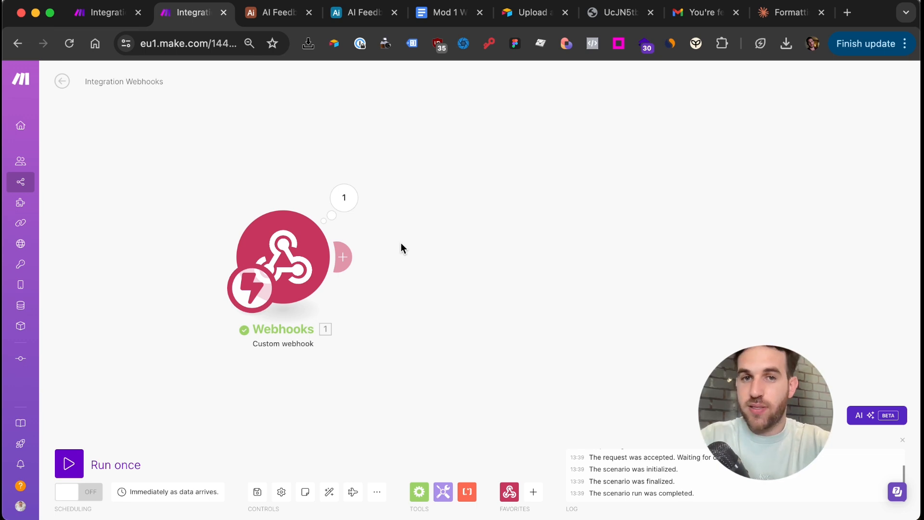
left_click(105, 14)
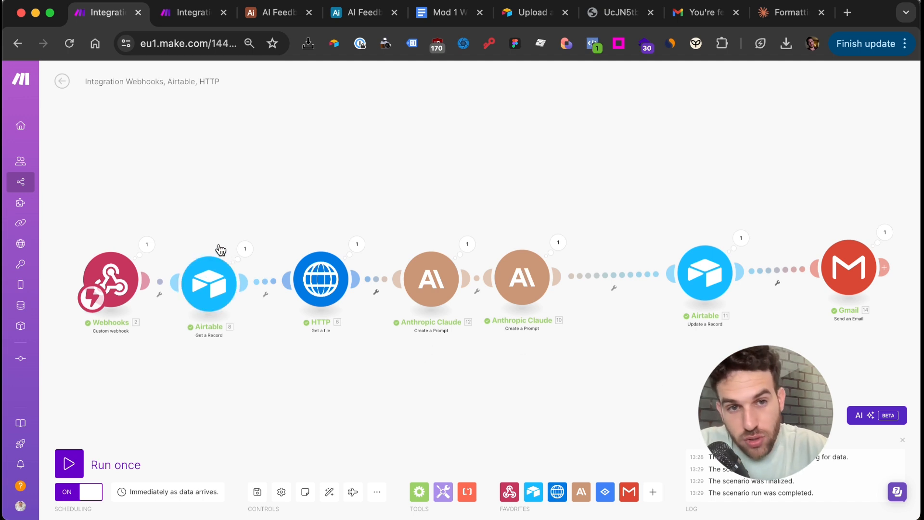
left_click(146, 245)
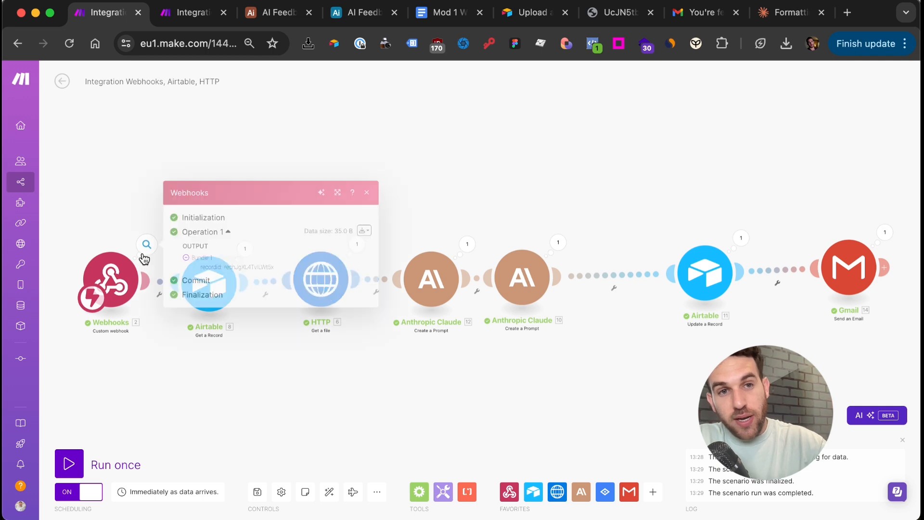
left_click(366, 193)
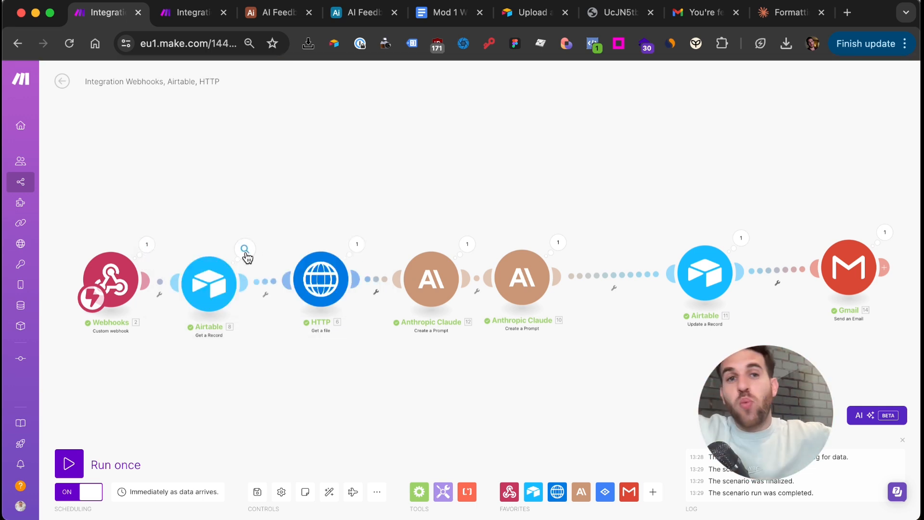
left_click(188, 18)
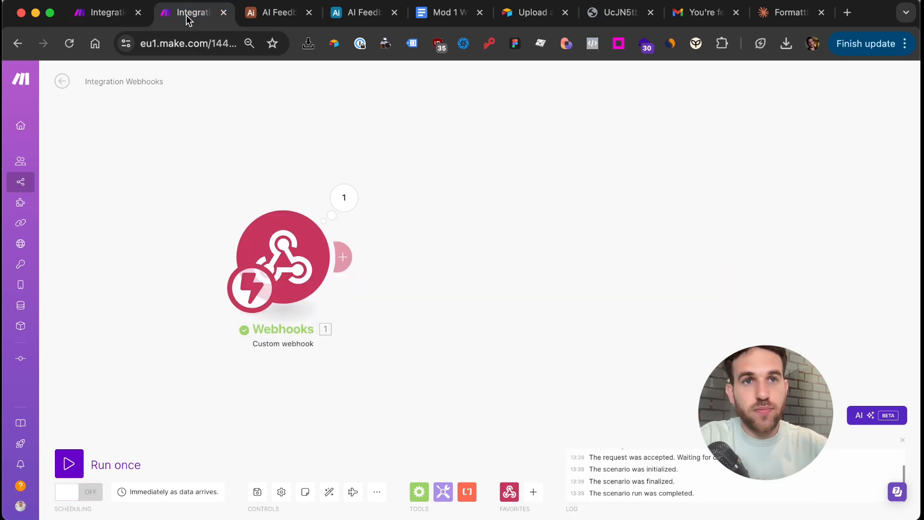
Add an Airtable Get a Record module using the Airtable make all connection and AI Feedback Base
left_click(532, 491)
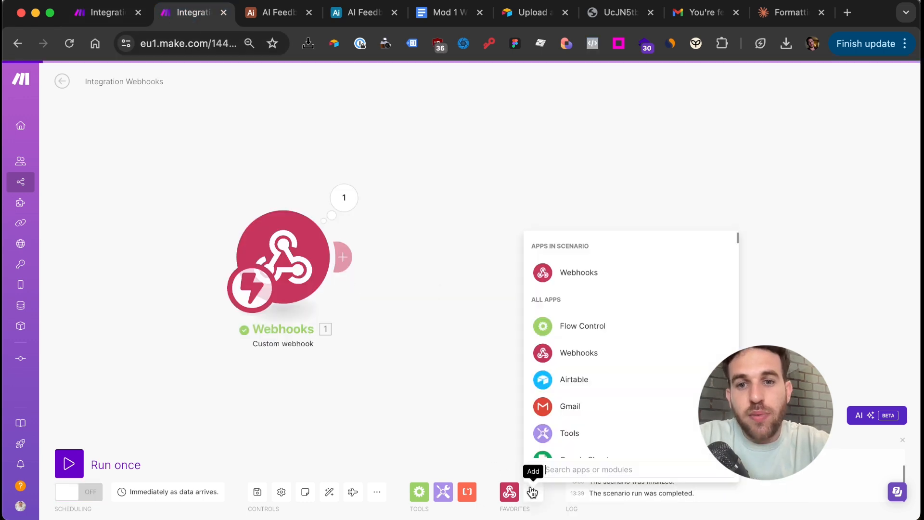
left_click(582, 380)
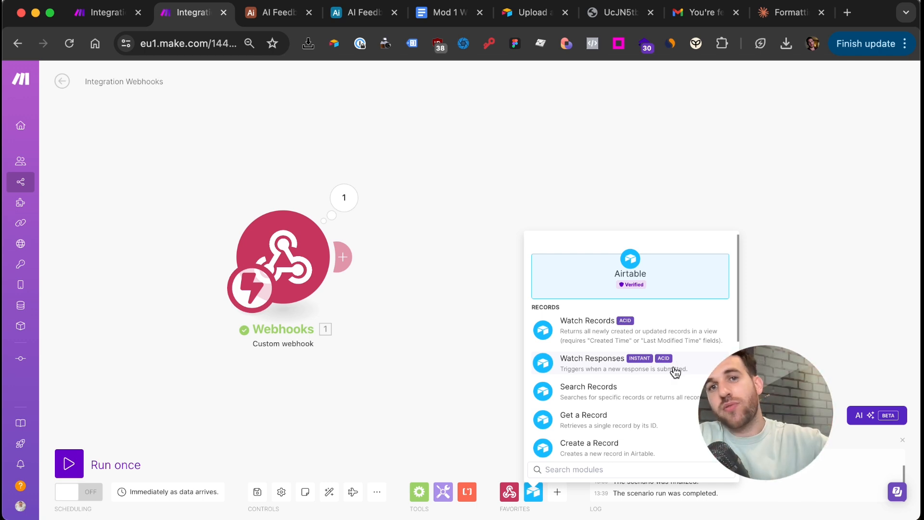
left_click(633, 426)
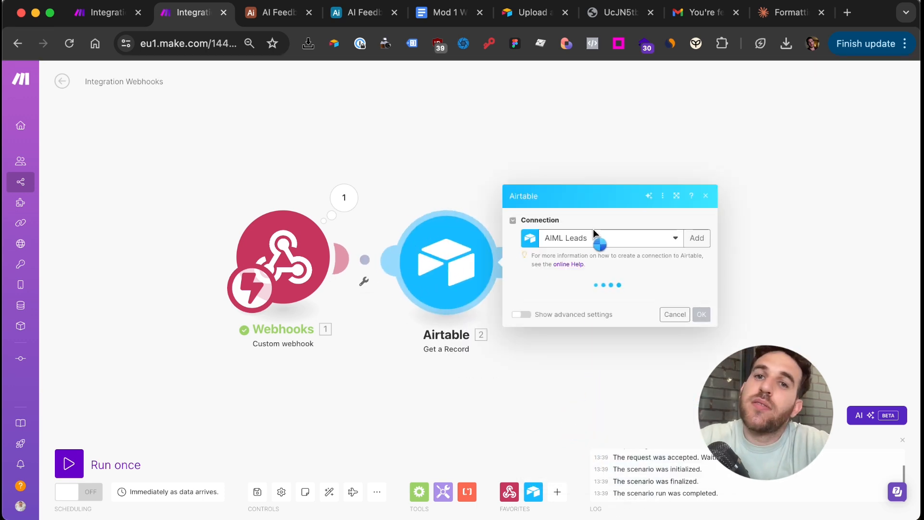
left_click(588, 240)
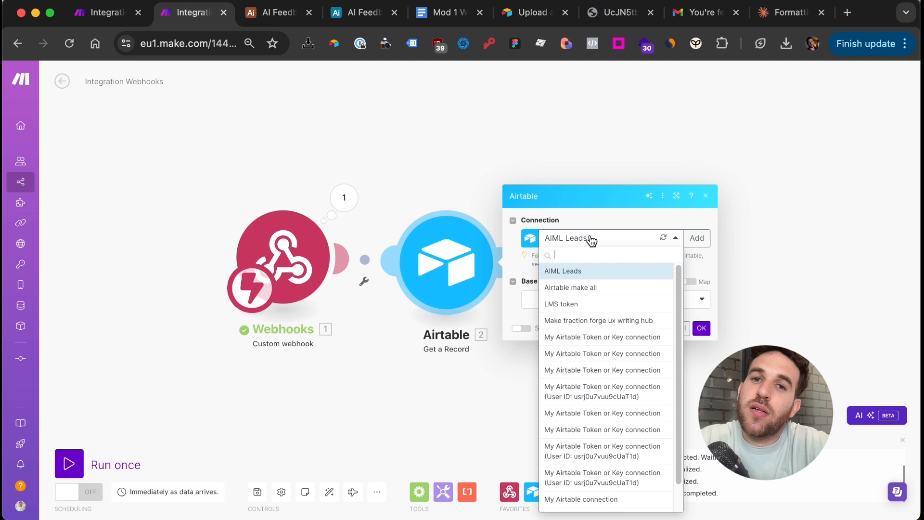
left_click(587, 289)
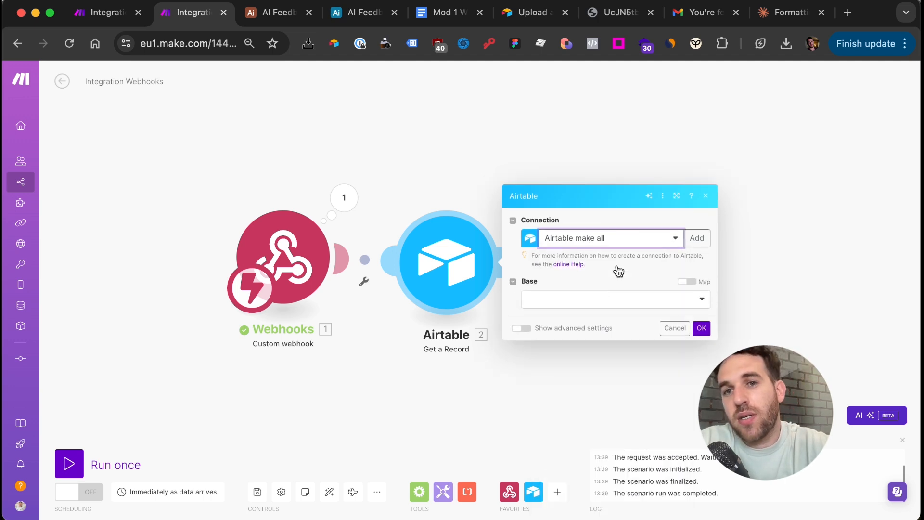
left_click(611, 304)
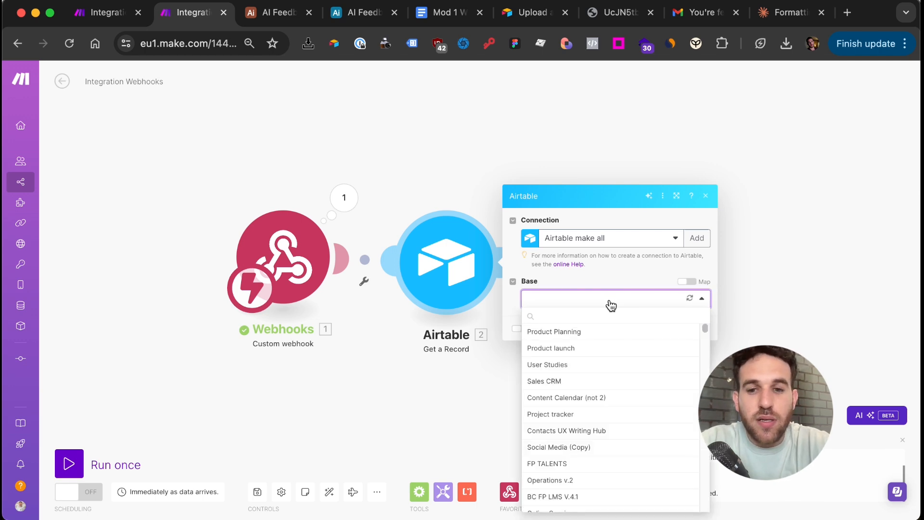
left_click(599, 315)
type("ai")
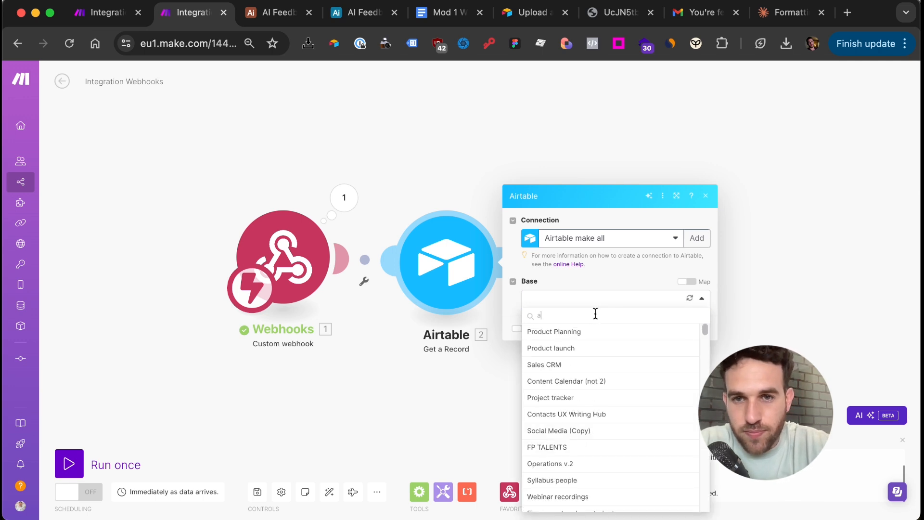
type(" fe")
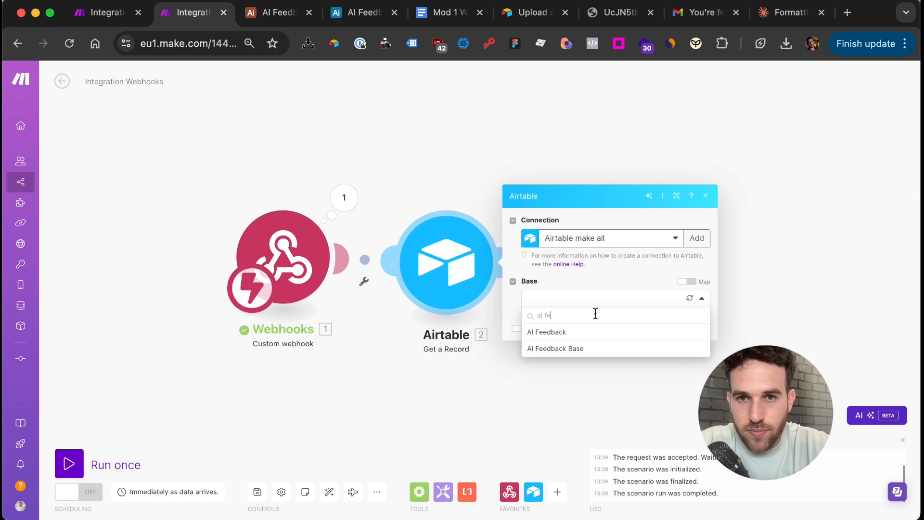
left_click(596, 350)
left_click(305, 16)
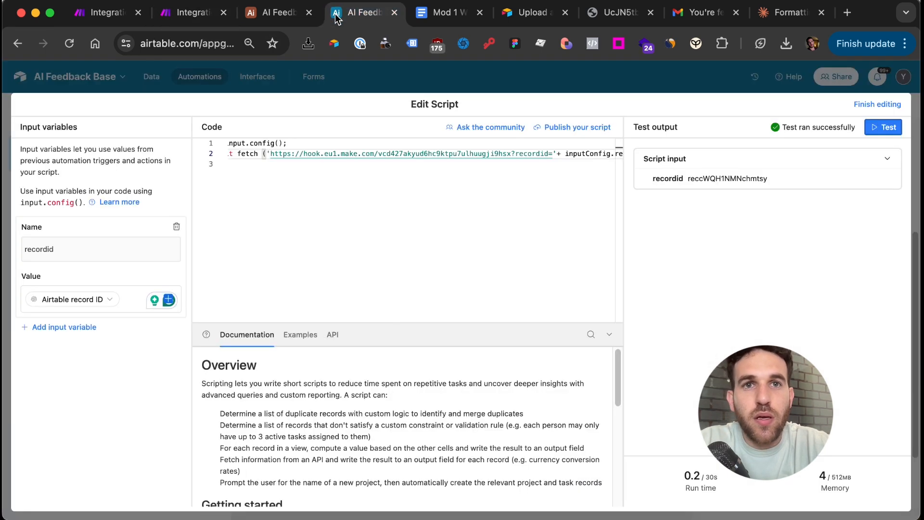
left_click(194, 16)
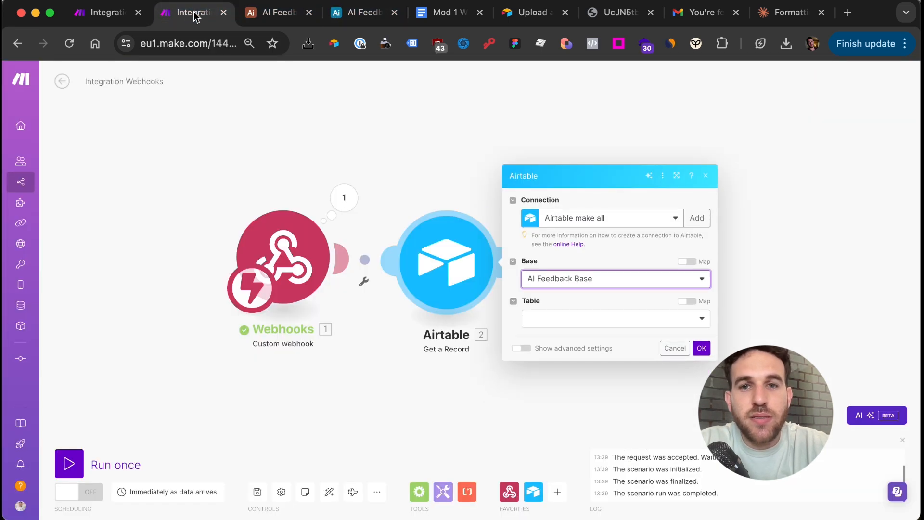
Choose the Tasks table and map the webhook's recordid into Record ID
left_click(608, 318)
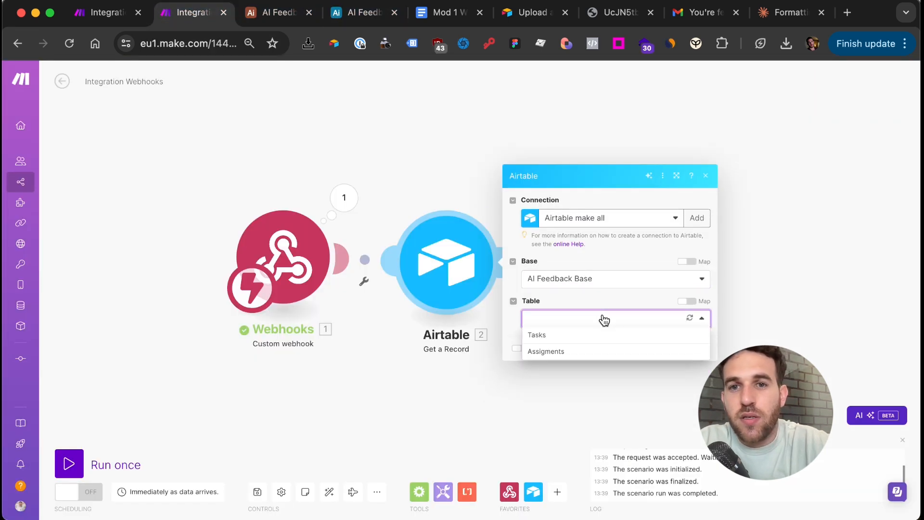
left_click(583, 338)
left_click(584, 336)
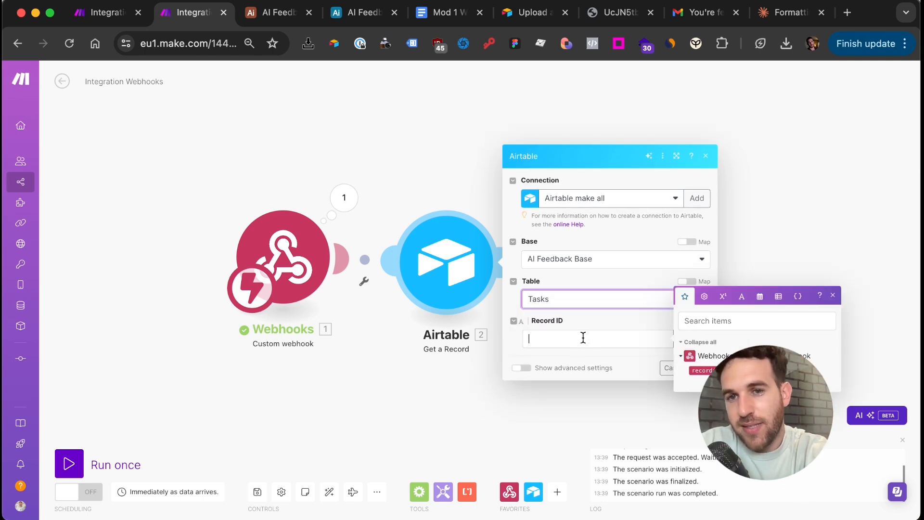
left_click(703, 370)
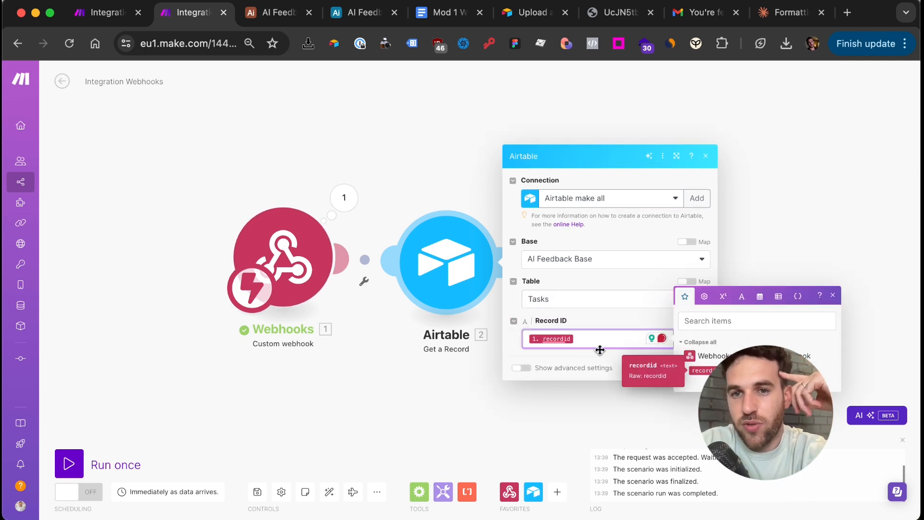
left_click(343, 201)
double_click(452, 221)
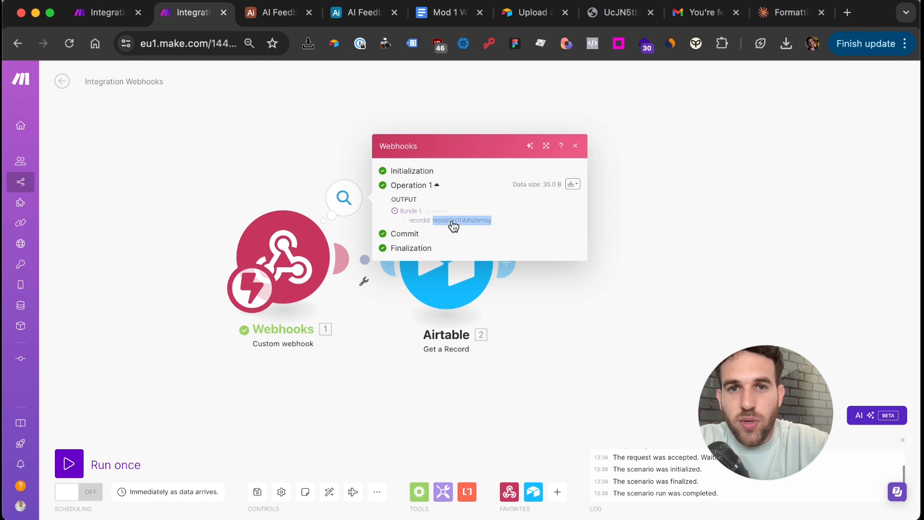
left_click(449, 279)
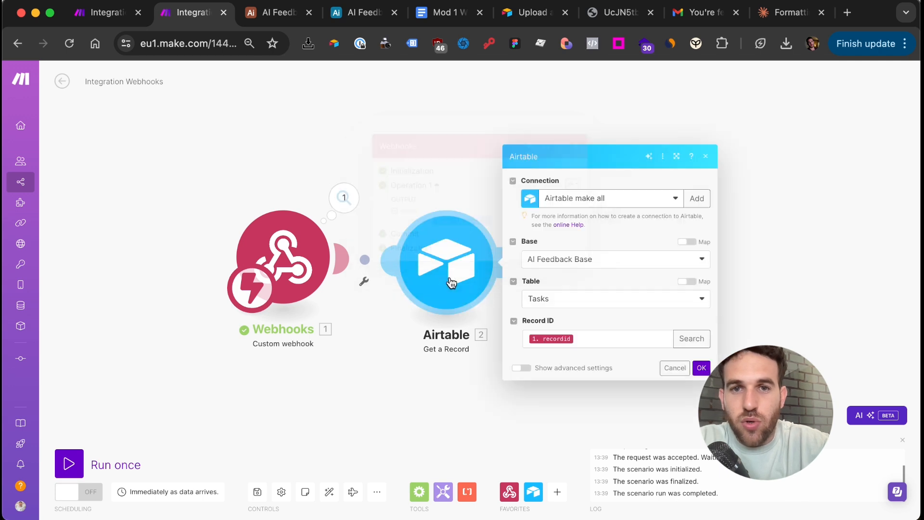
left_click(707, 369)
left_click_drag(456, 259, 473, 266)
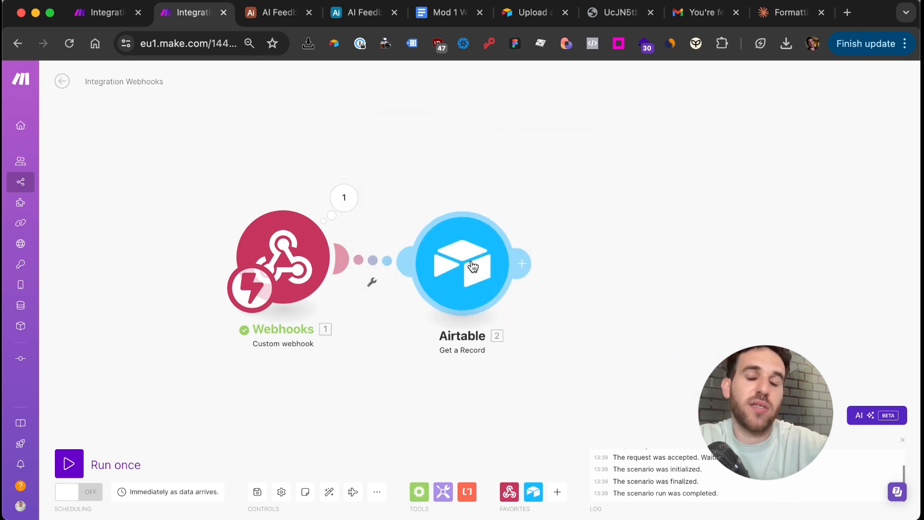
left_click(344, 199)
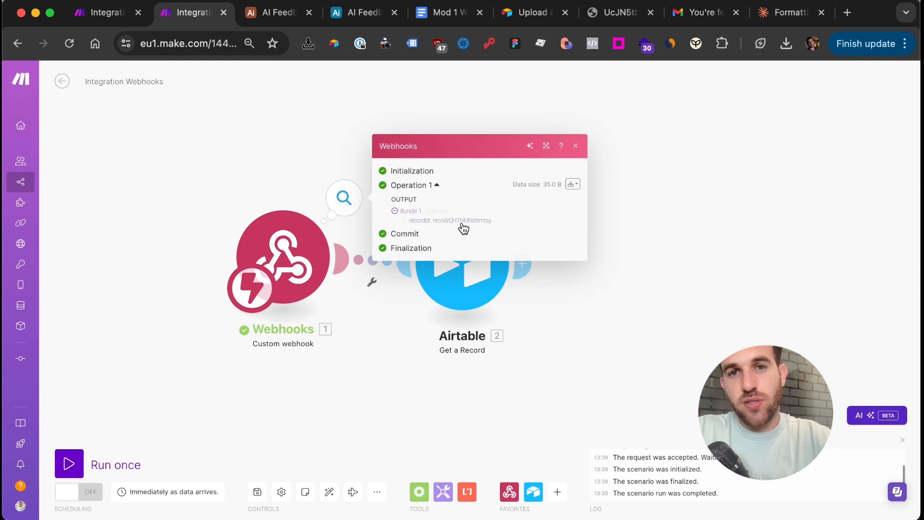
Run Get a Record alone on the copied record ID and review its returned Guidelines text
double_click(468, 222)
left_click(456, 273)
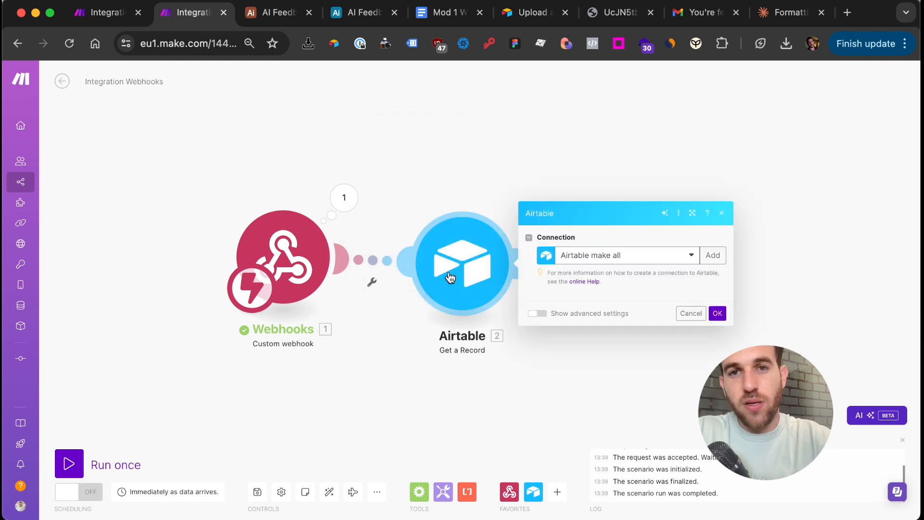
right_click(459, 274)
left_click(471, 297)
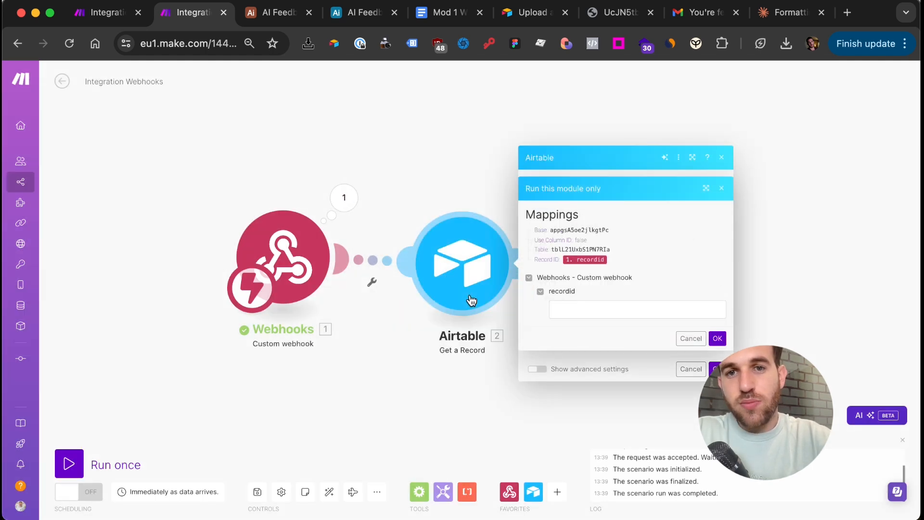
left_click(570, 308)
key("super+v")
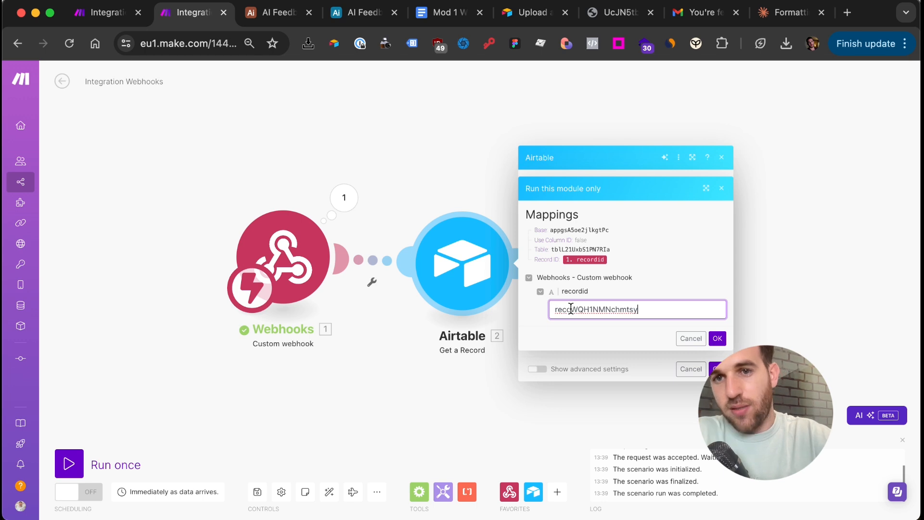
left_click(717, 338)
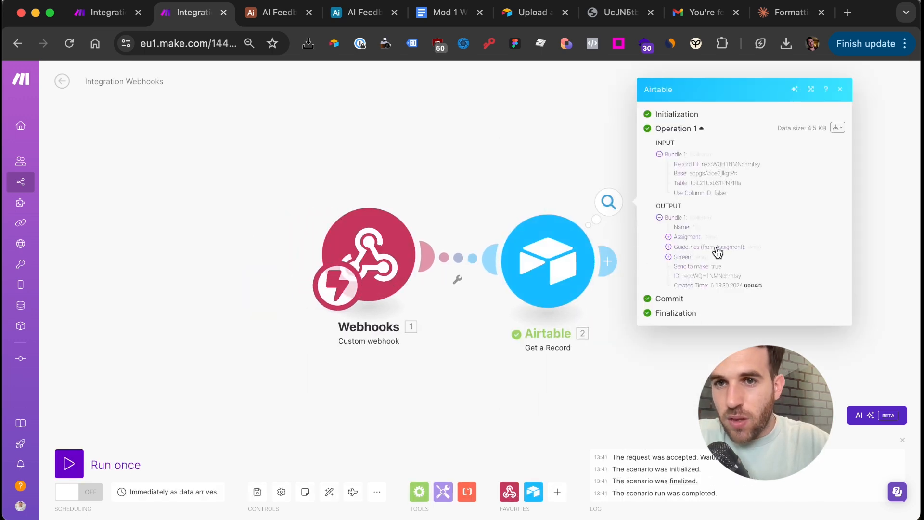
left_click(721, 247)
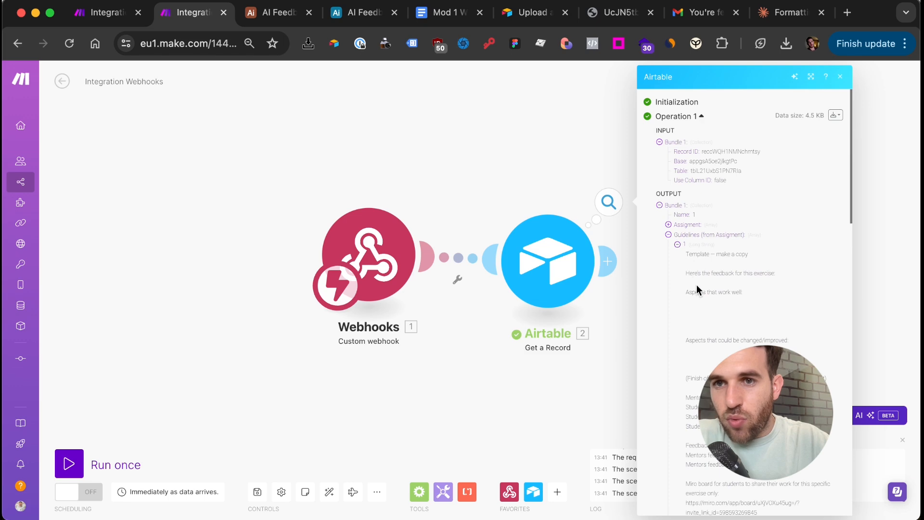
scroll(696, 284, "down", 5)
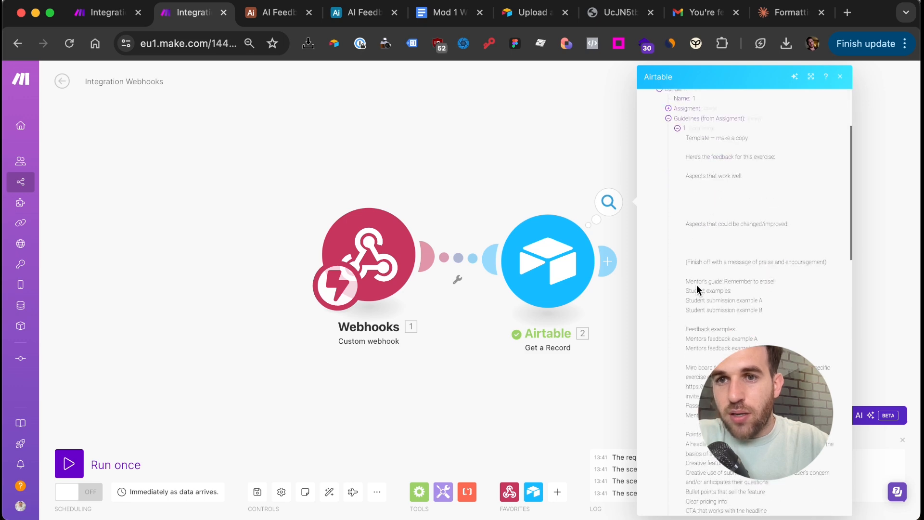
left_click(356, 12)
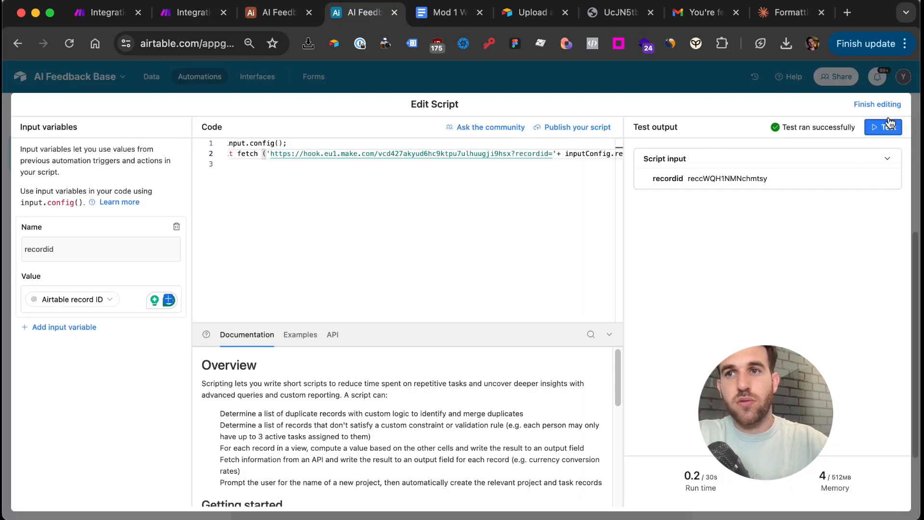
Finish editing, switch the automation on and rename it 'Send to make'
left_click(889, 104)
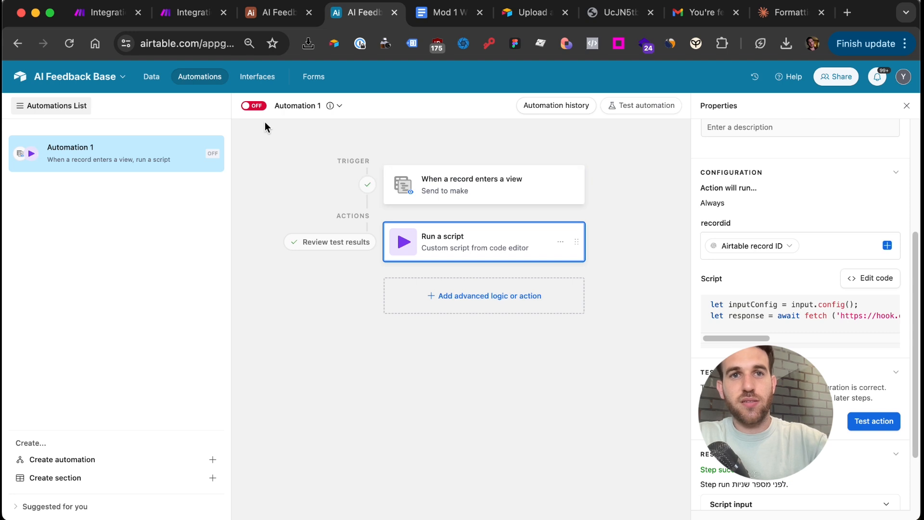
left_click(253, 106)
left_click(302, 107)
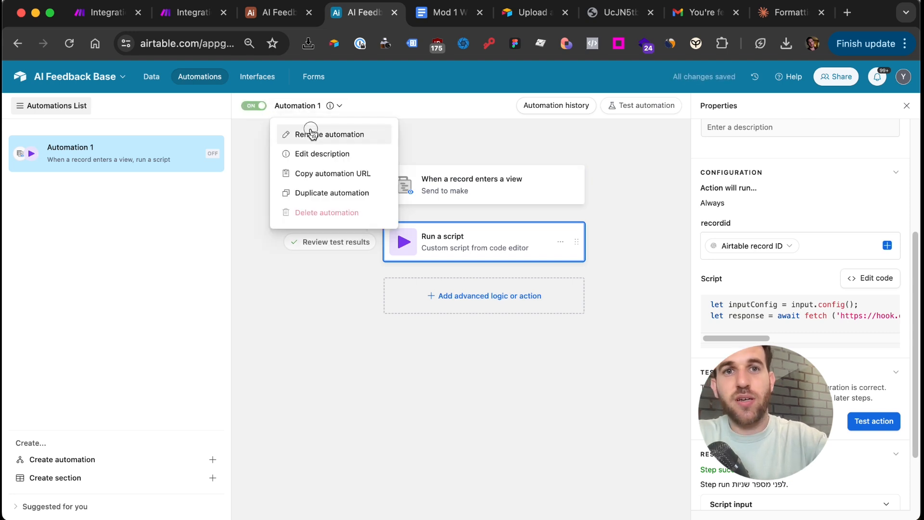
left_click(310, 134)
type("Send to make")
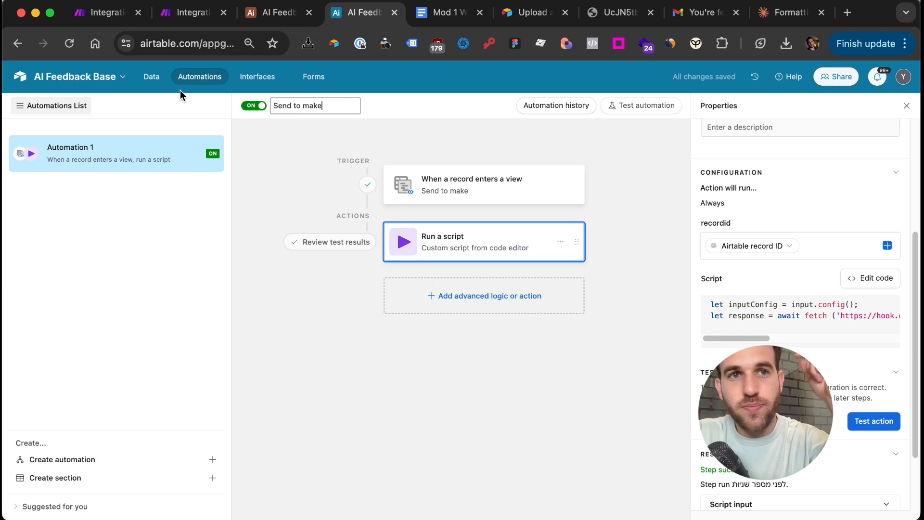
left_click(149, 85)
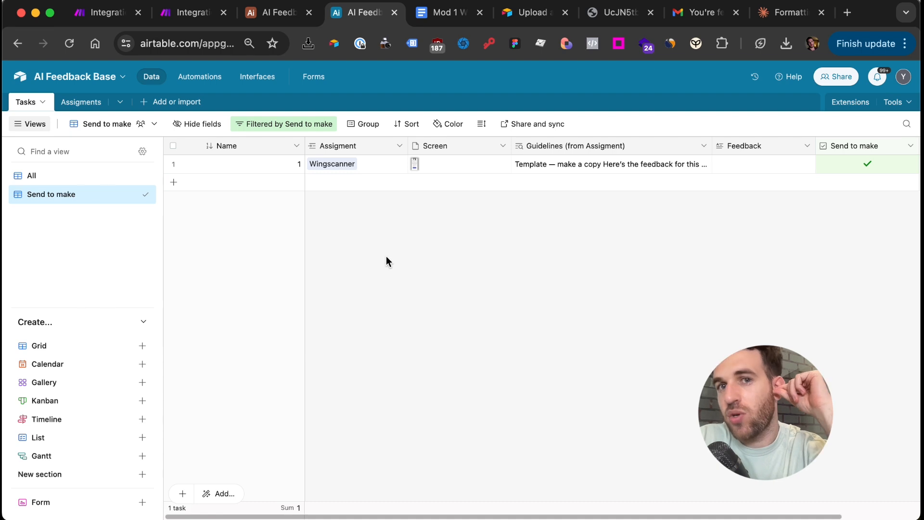
Inspect record 1's Feedback cell in the table data
scroll(386, 261, "right", 3)
scroll(386, 262, "left", 2)
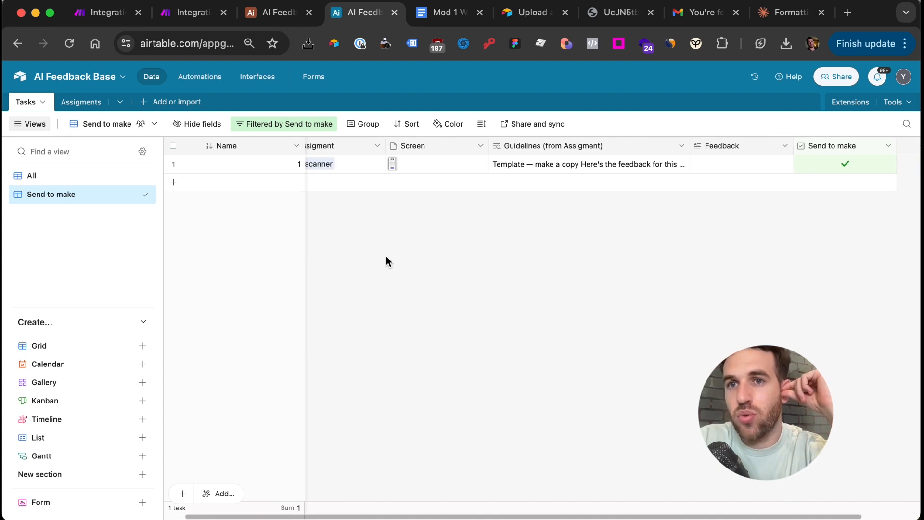
scroll(386, 262, "left", 1)
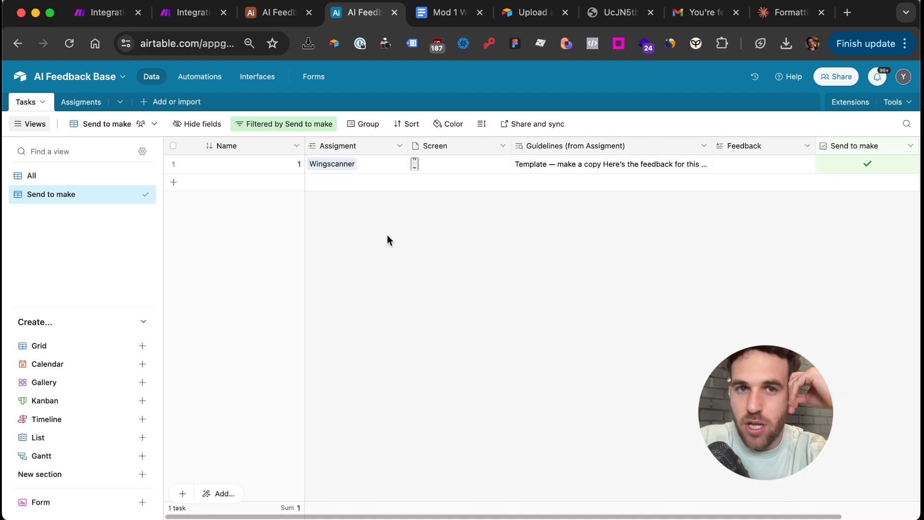
left_click(743, 166)
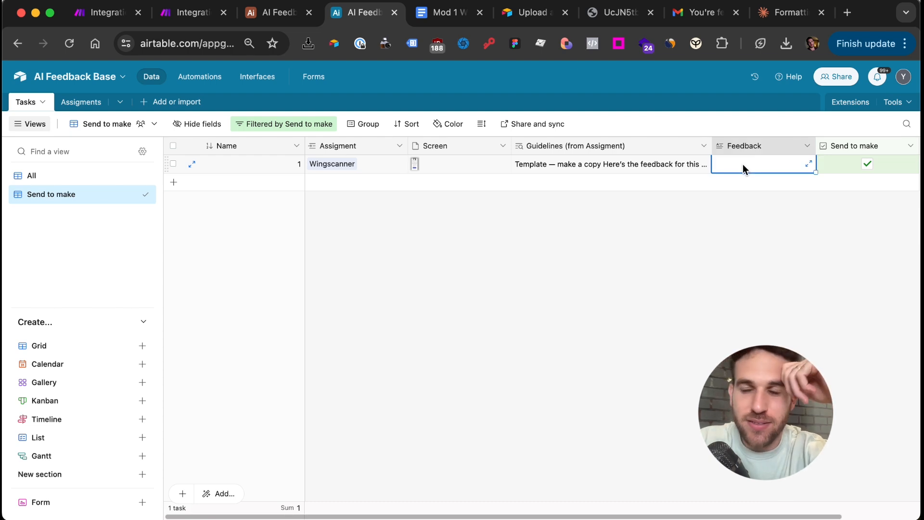
left_click(696, 229)
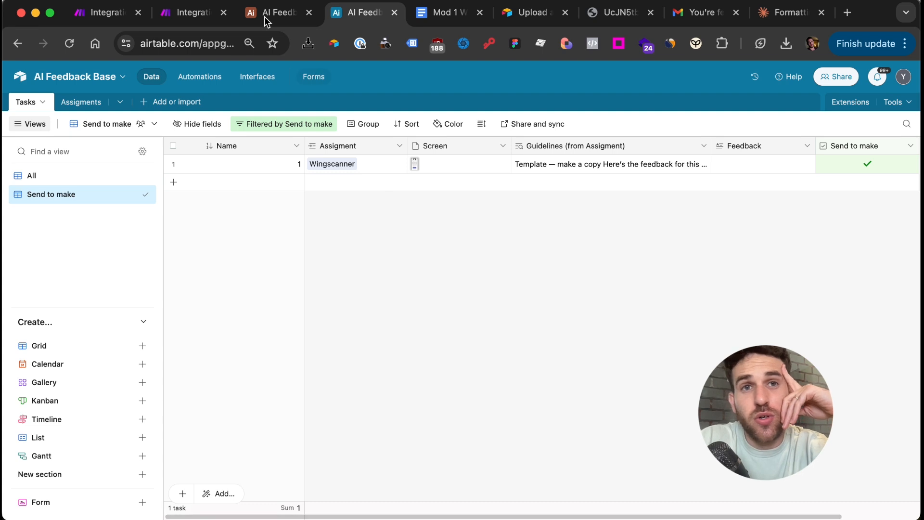
left_click(178, 14)
Add an HTTP Get a file module that downloads the Airtable Screen attachment's URL
left_click(633, 191)
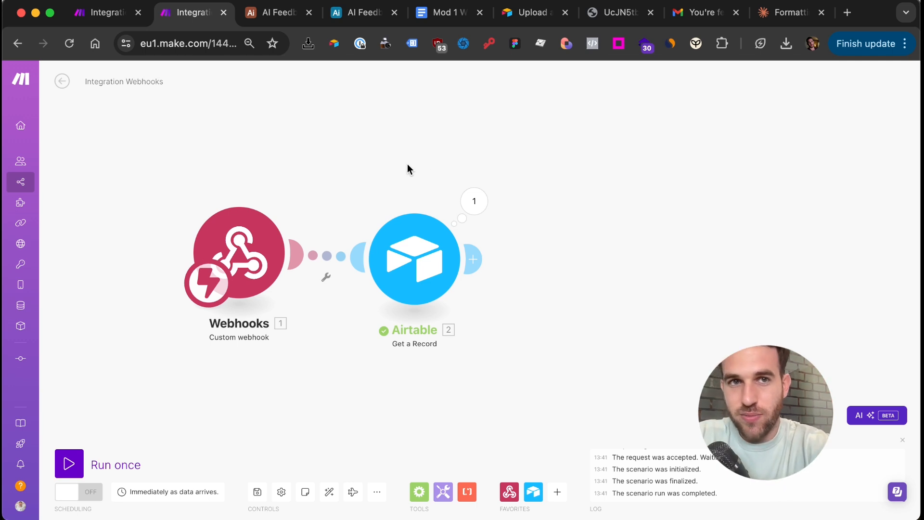
left_click(480, 259)
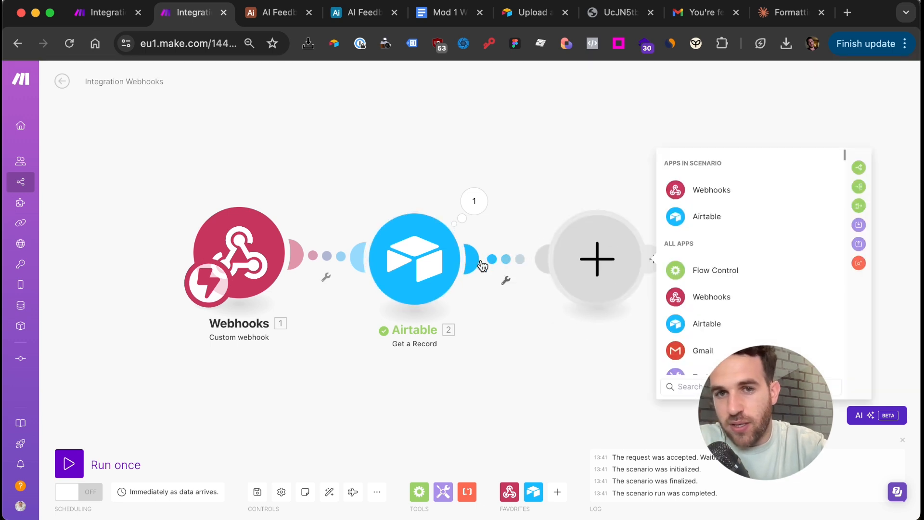
type("http")
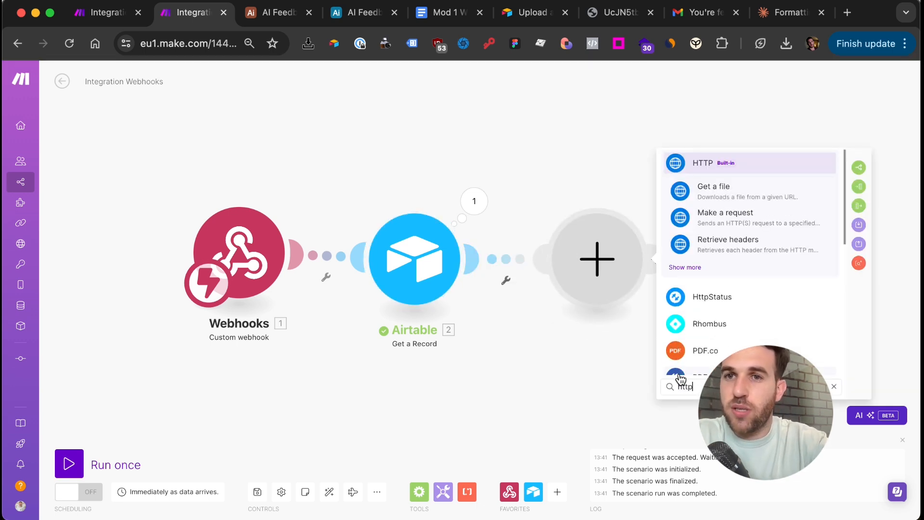
left_click(736, 202)
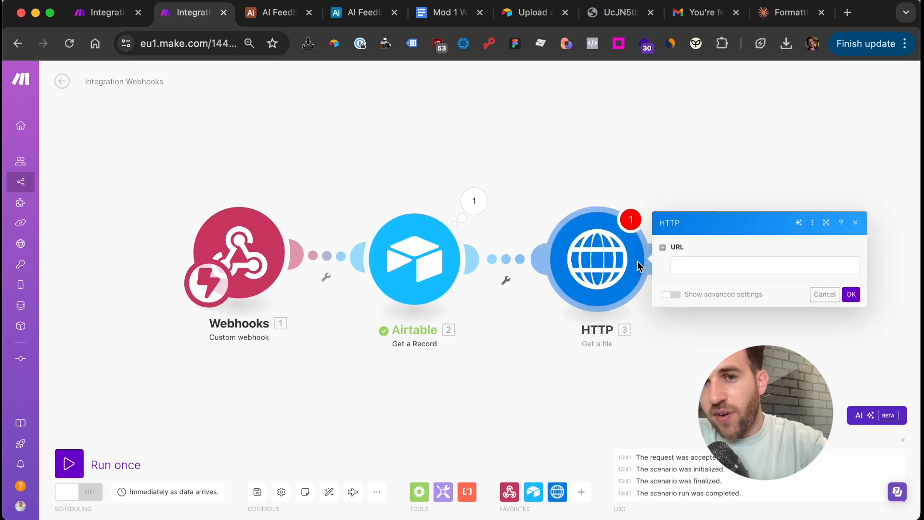
left_click(694, 267)
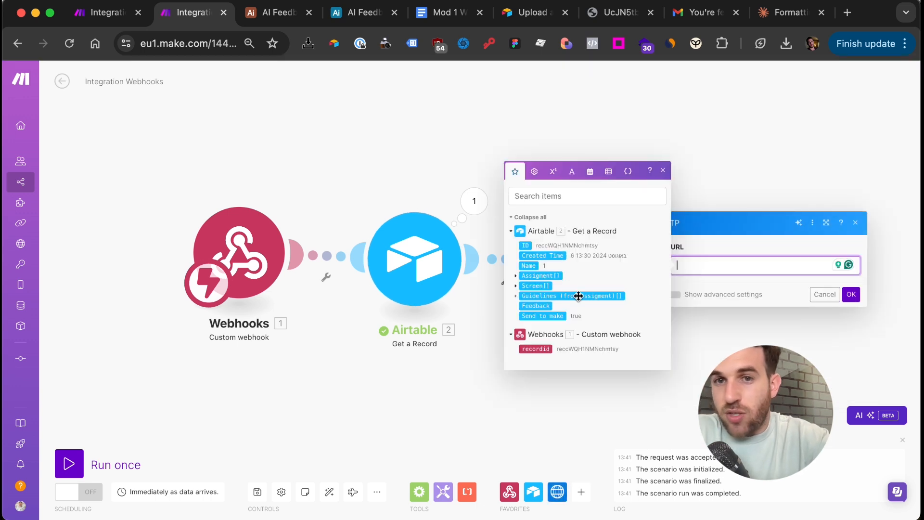
left_click(516, 286)
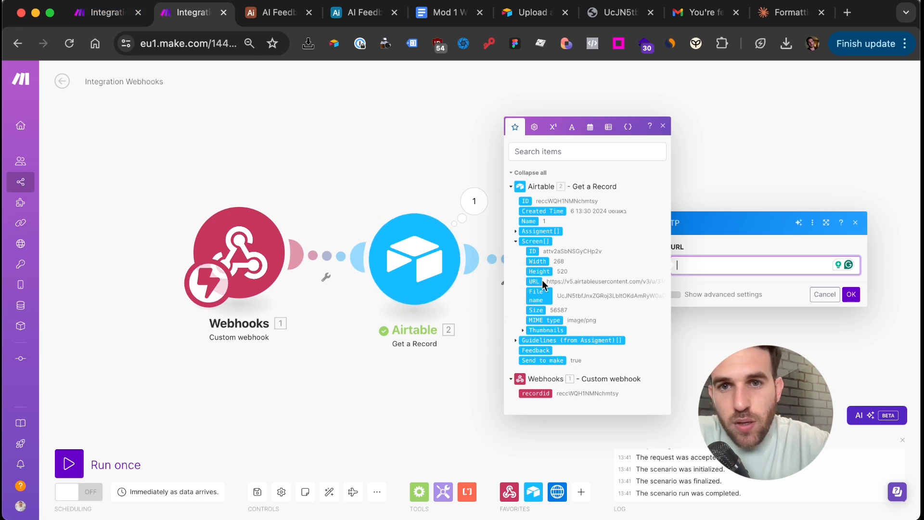
left_click(534, 281)
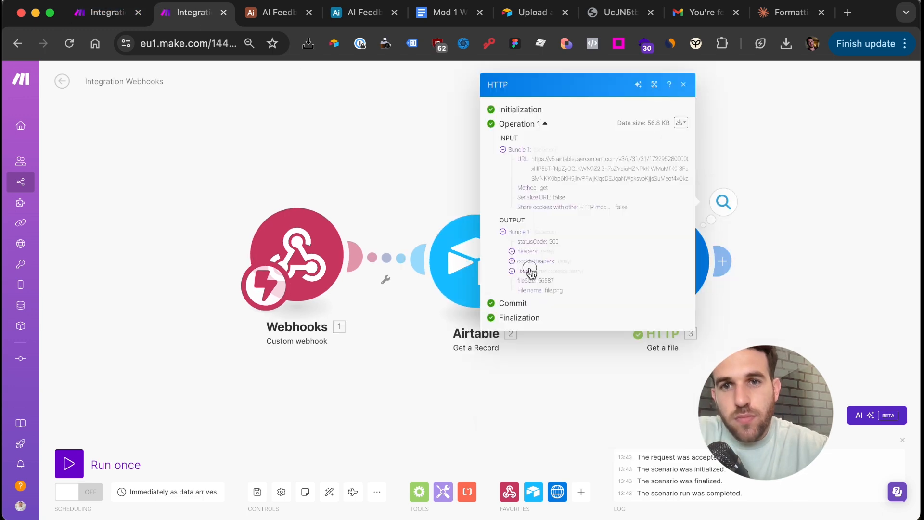
Inspect the HTTP output's downloaded file.png data and response headers
left_click(529, 270)
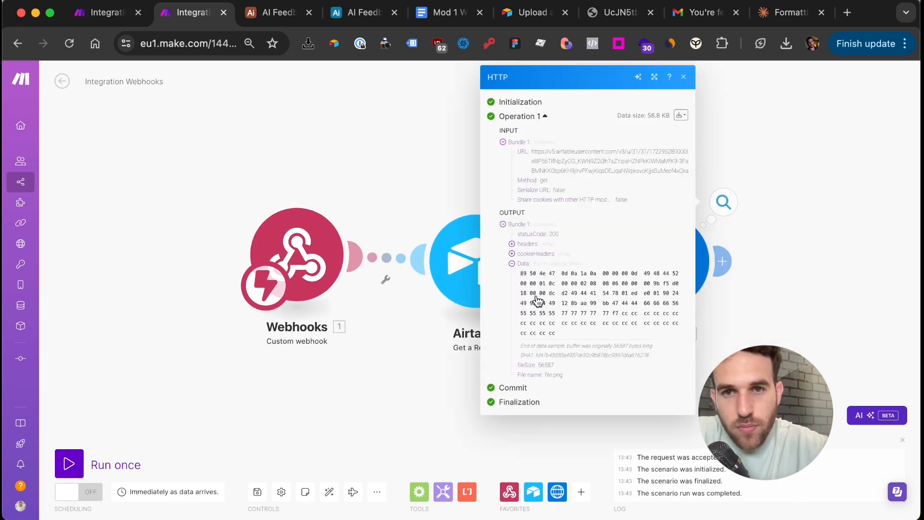
left_click(543, 245)
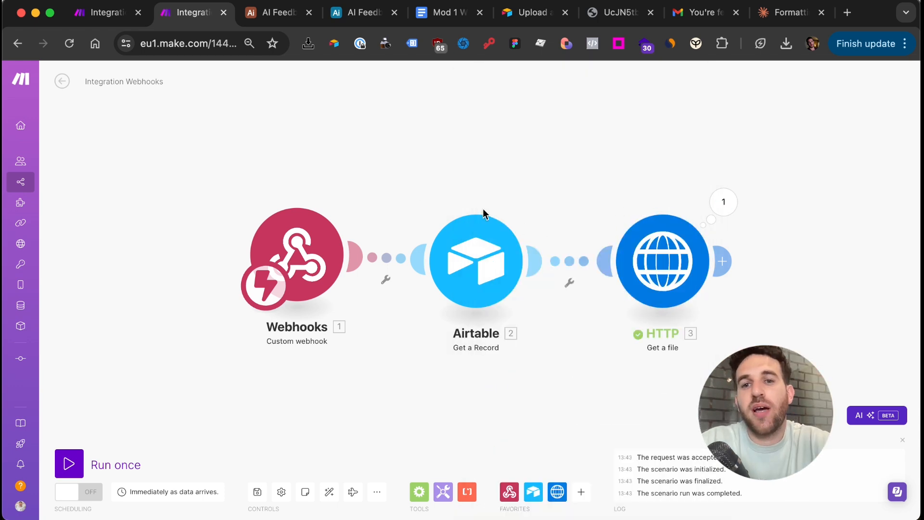
scroll(492, 194, "right", 5)
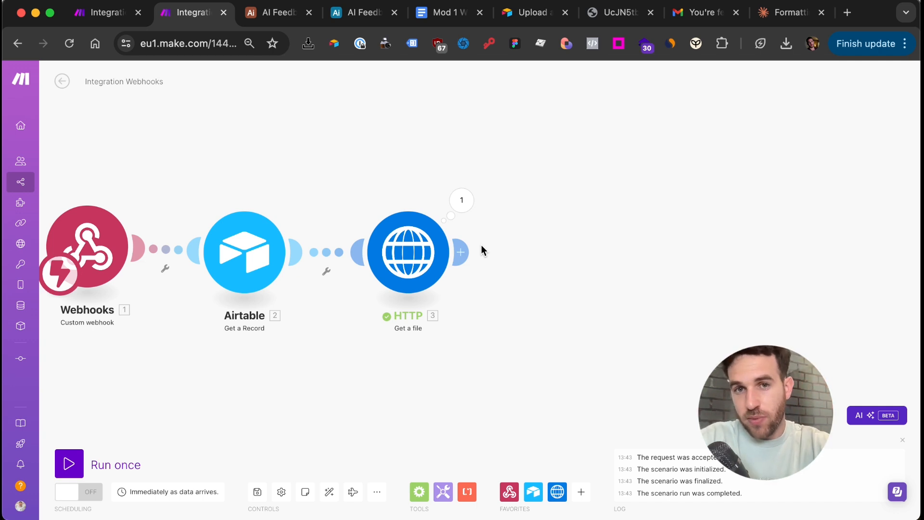
Add an Anthropic Claude Create a Prompt module using claude-3-5-sonnet-20240620 with 3000 max tokens
left_click(462, 252)
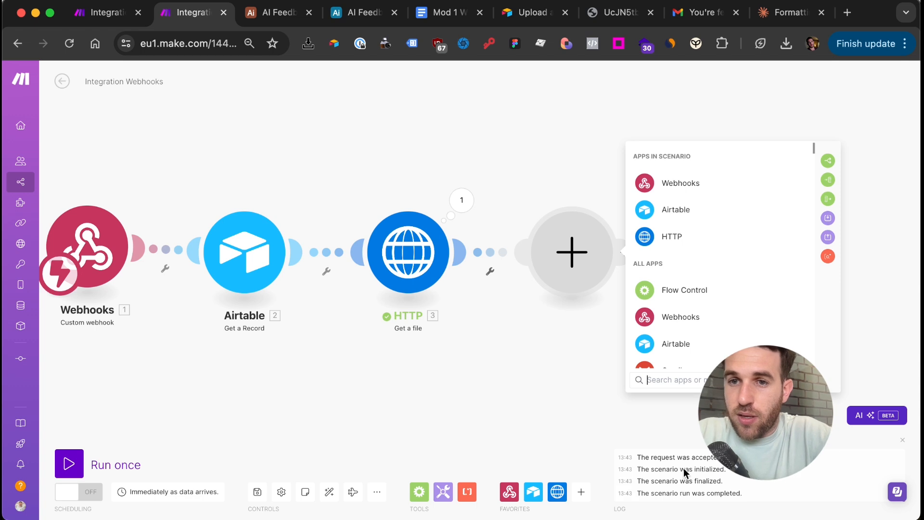
type("claud")
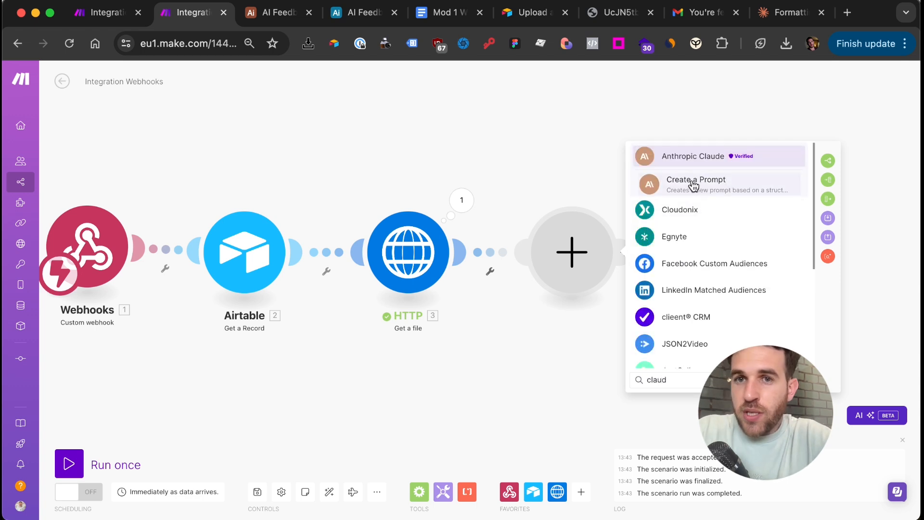
left_click(693, 182)
left_click(716, 233)
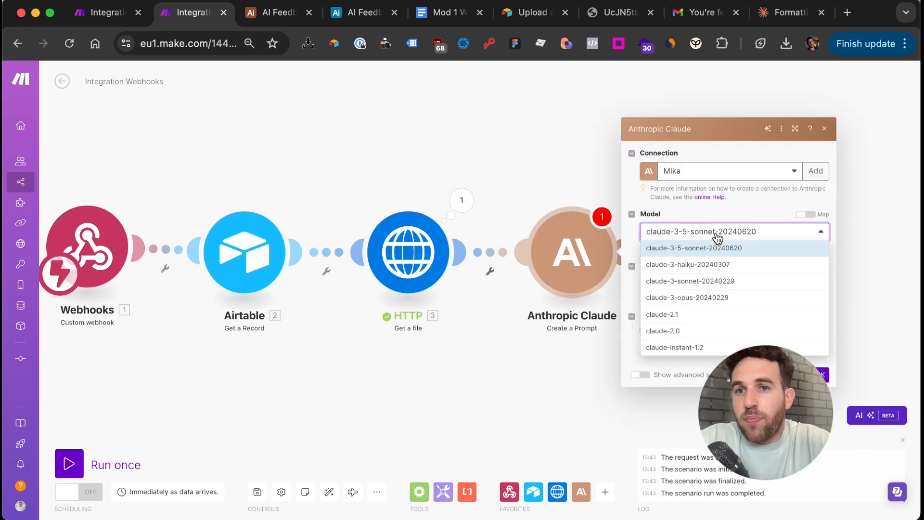
left_click(734, 246)
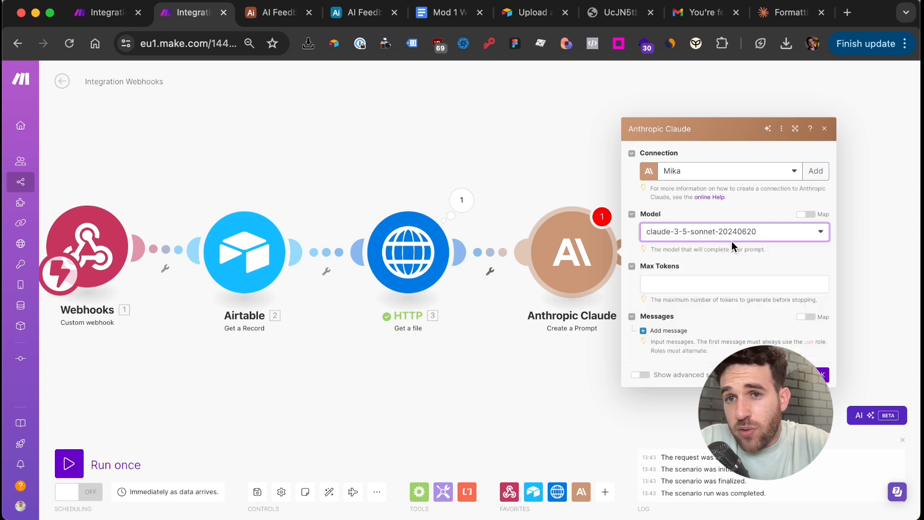
left_click(692, 281)
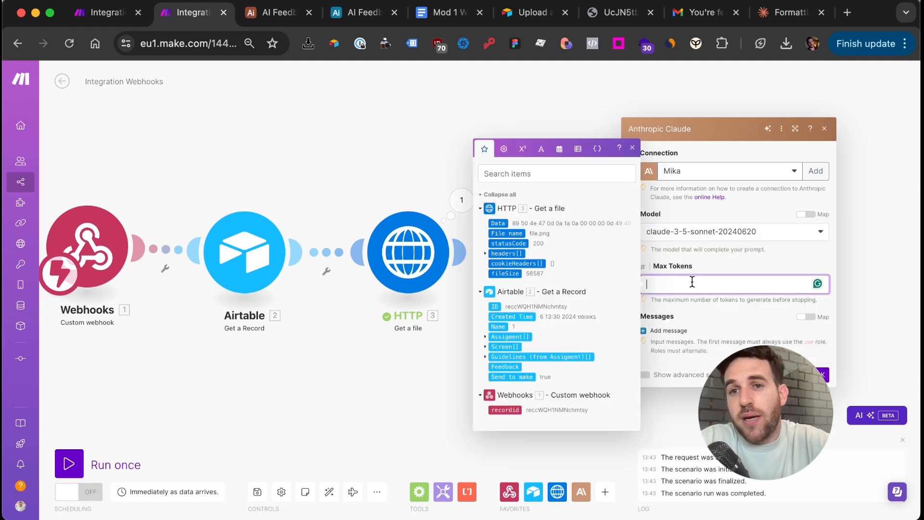
type("3000")
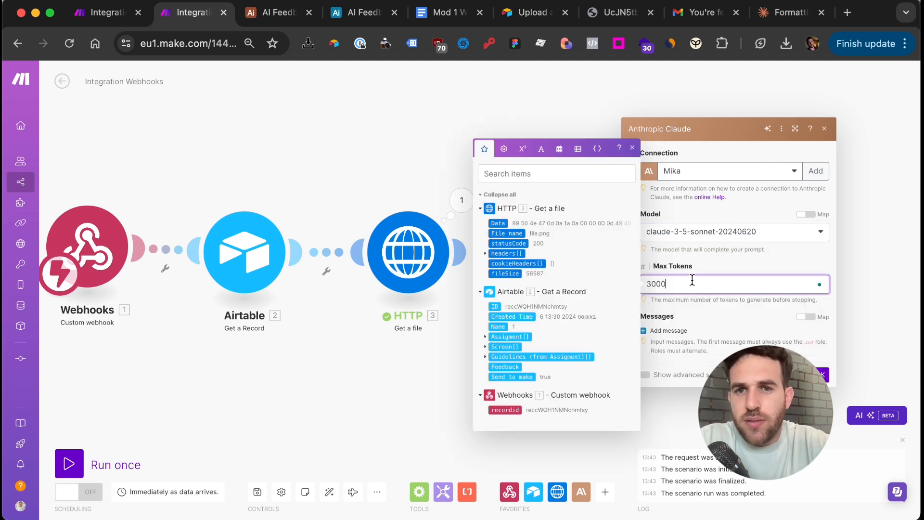
Add a User message whose first content block is an Image
left_click(689, 330)
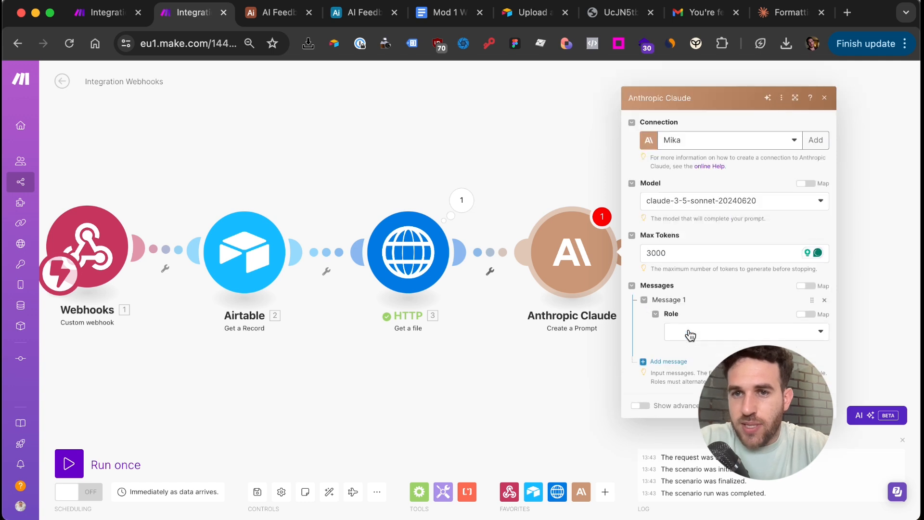
left_click(689, 331)
left_click(688, 349)
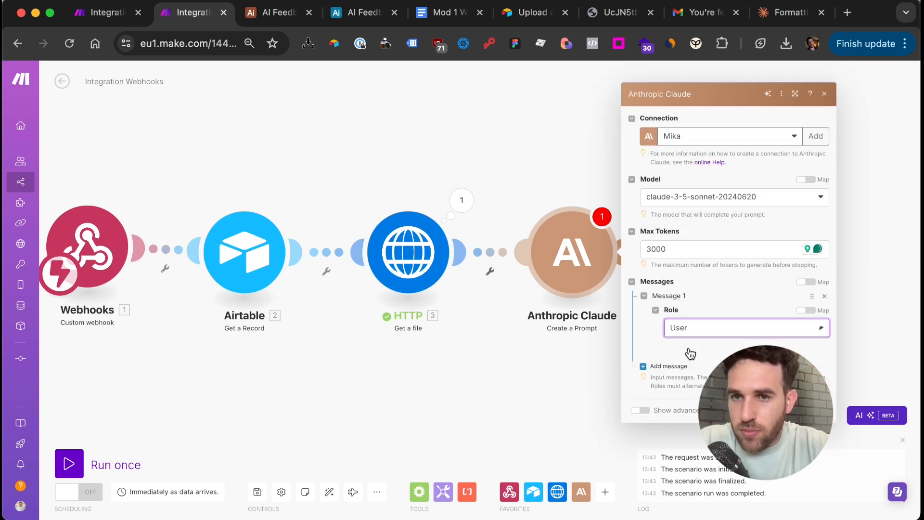
left_click(689, 349)
left_click(707, 379)
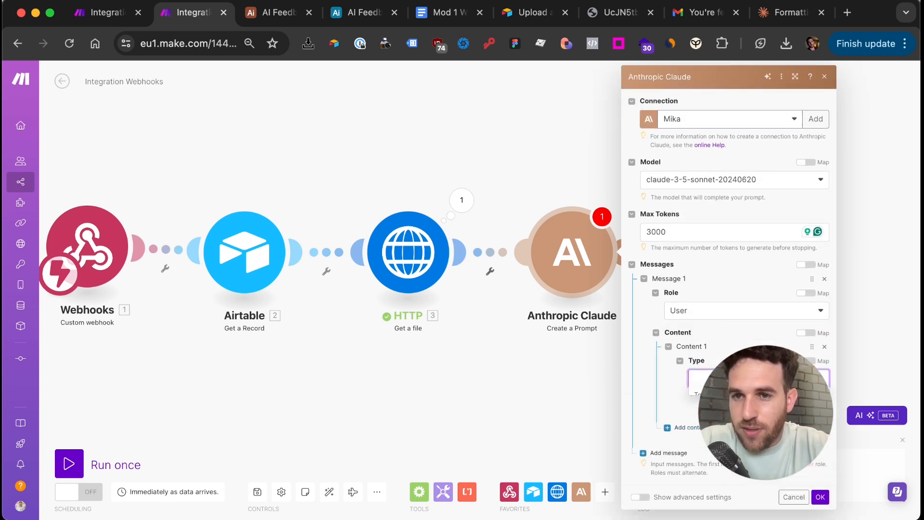
left_click(709, 414)
scroll(710, 414, "down", 2)
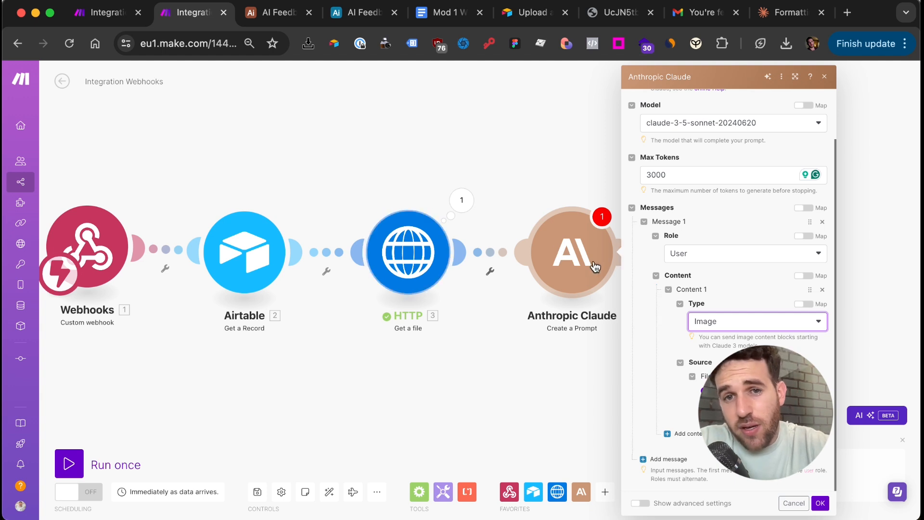
scroll(719, 339, "down", 1)
Add a second Text content block to the message and save the Claude module
left_click(685, 433)
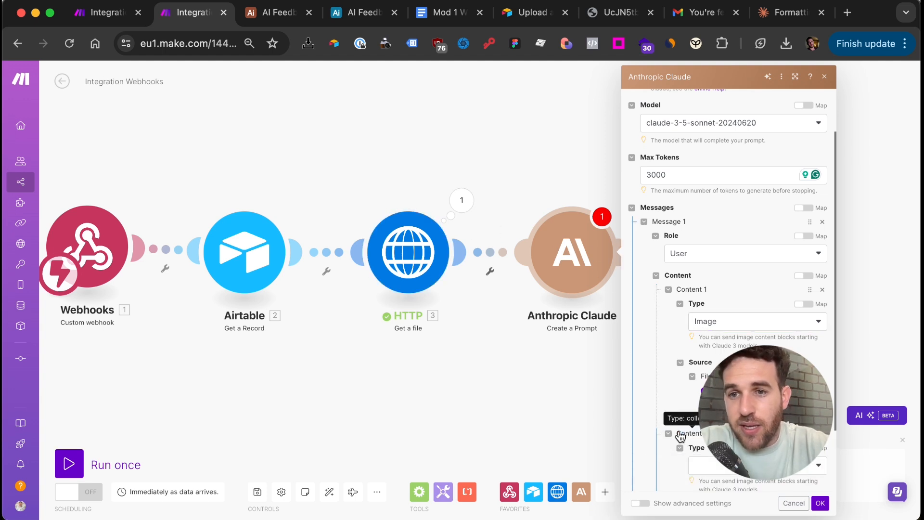
scroll(688, 418, "down", 2)
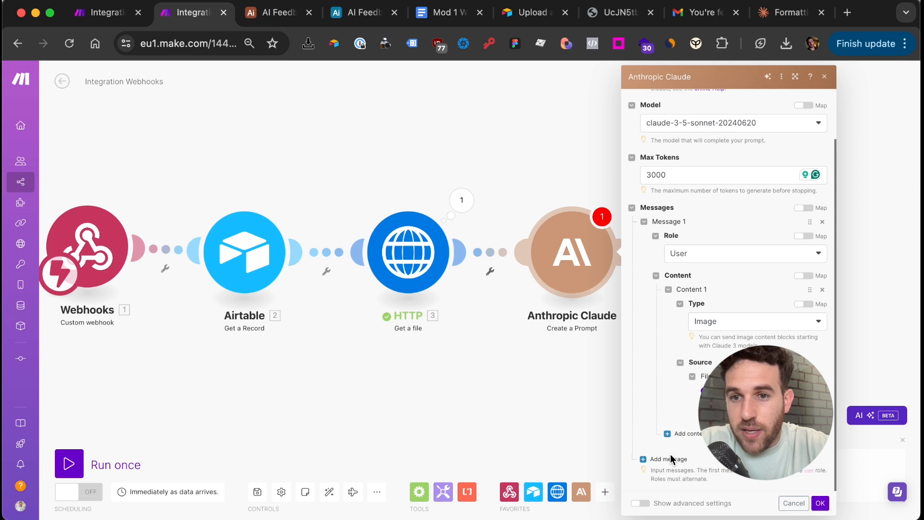
left_click(669, 458)
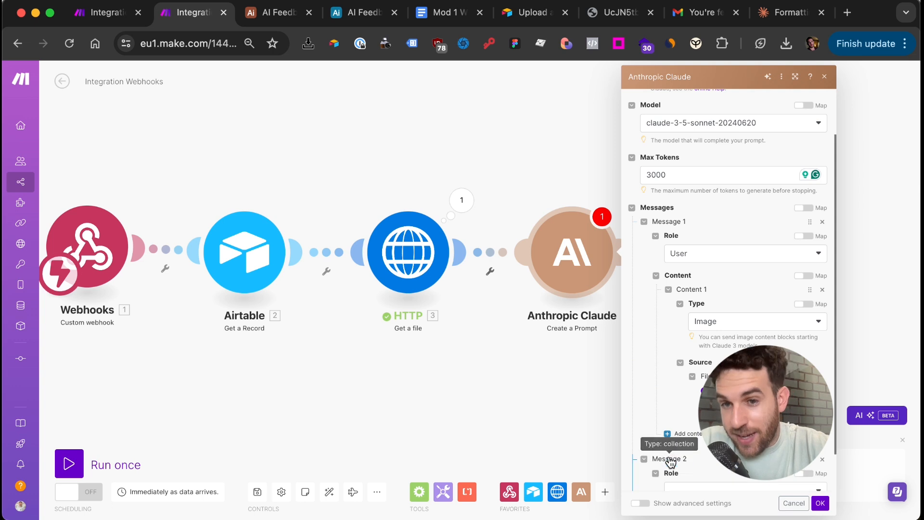
scroll(668, 455, "down", 2)
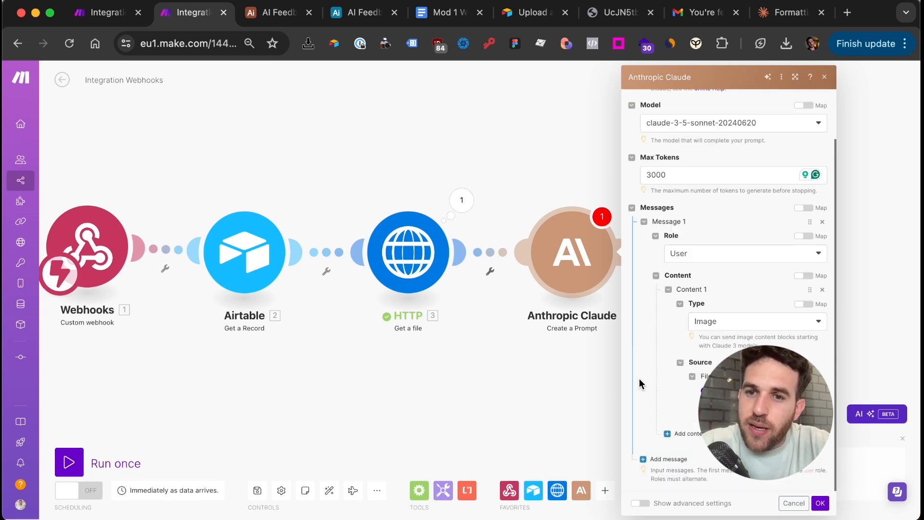
left_click(679, 433)
scroll(677, 435, "down", 2)
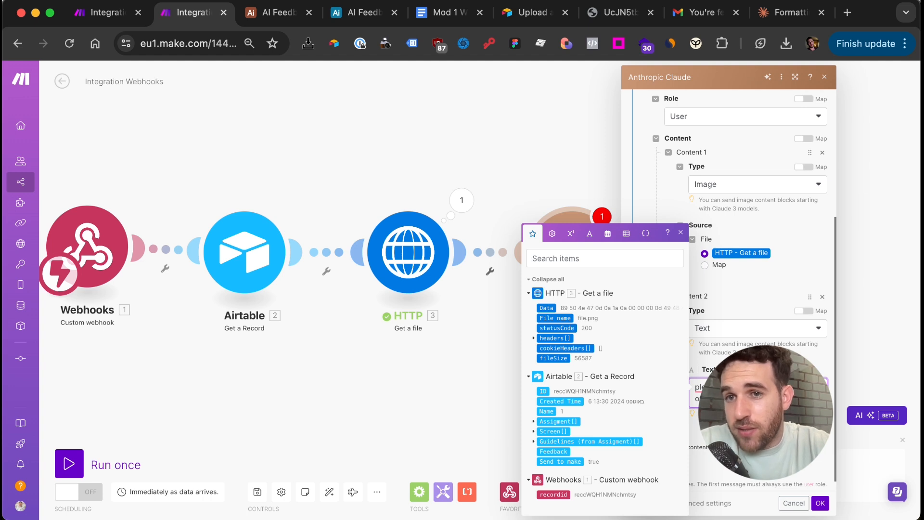
left_click(681, 232)
left_click(561, 255)
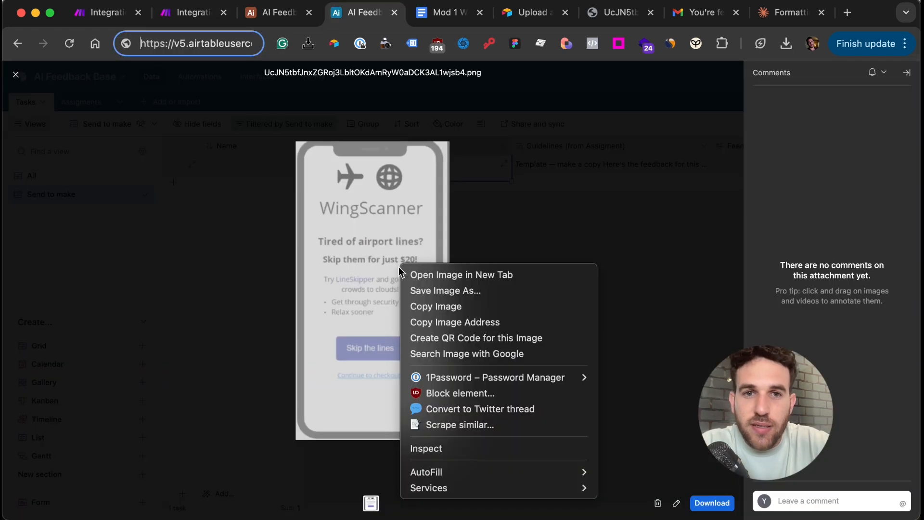
left_click(423, 322)
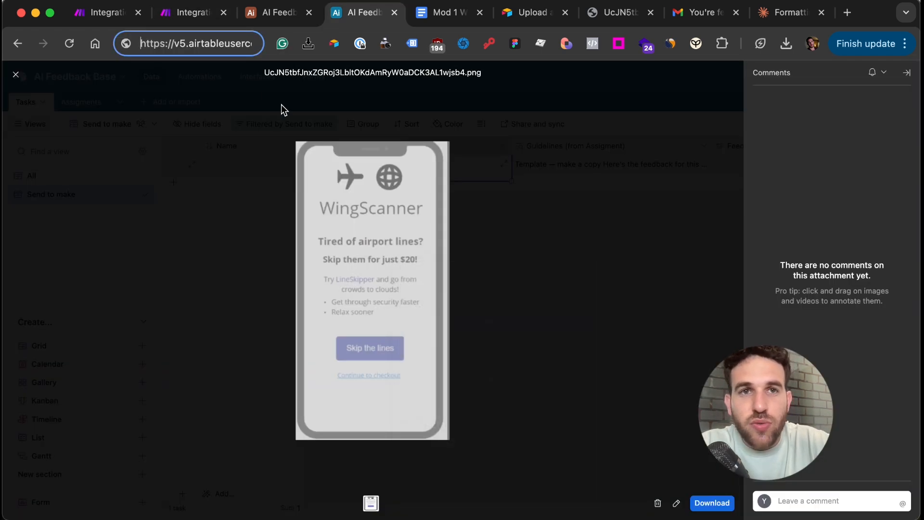
left_click(199, 17)
Run only the Claude module, retrying after dismissing the scenario error
right_click(555, 249)
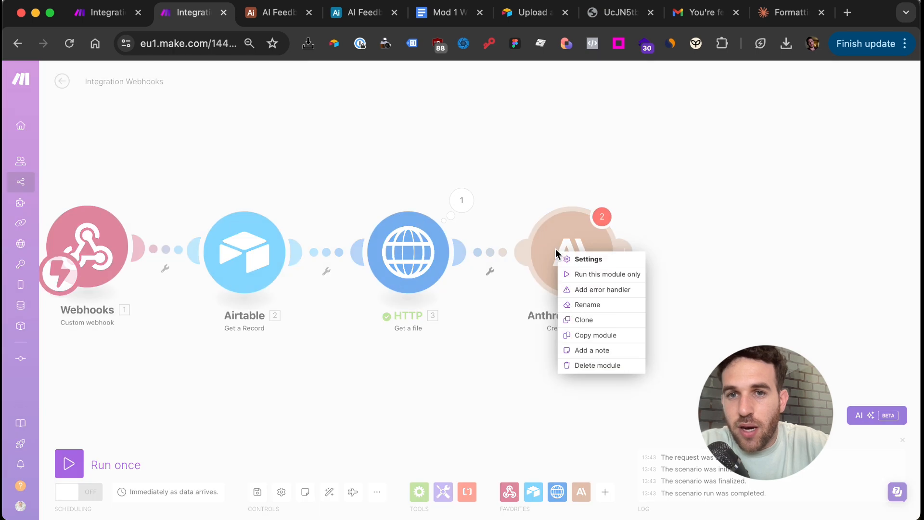
left_click(573, 275)
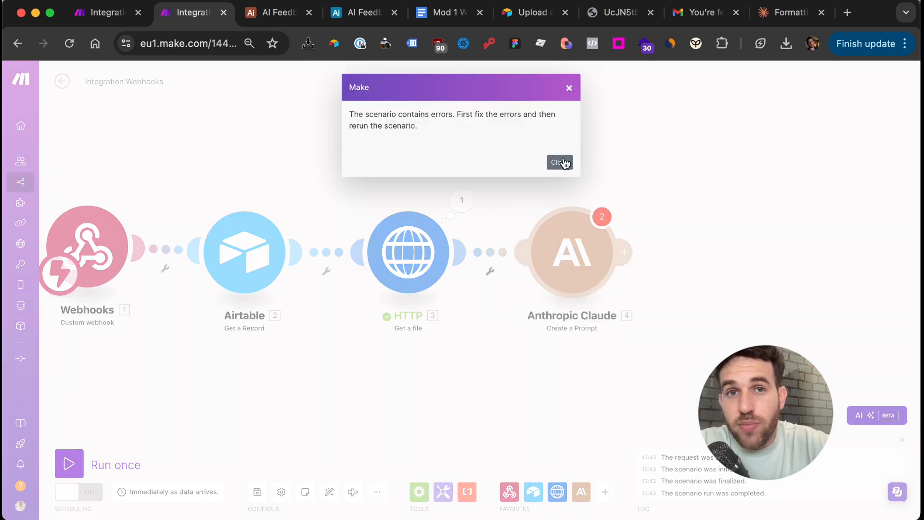
left_click(560, 162)
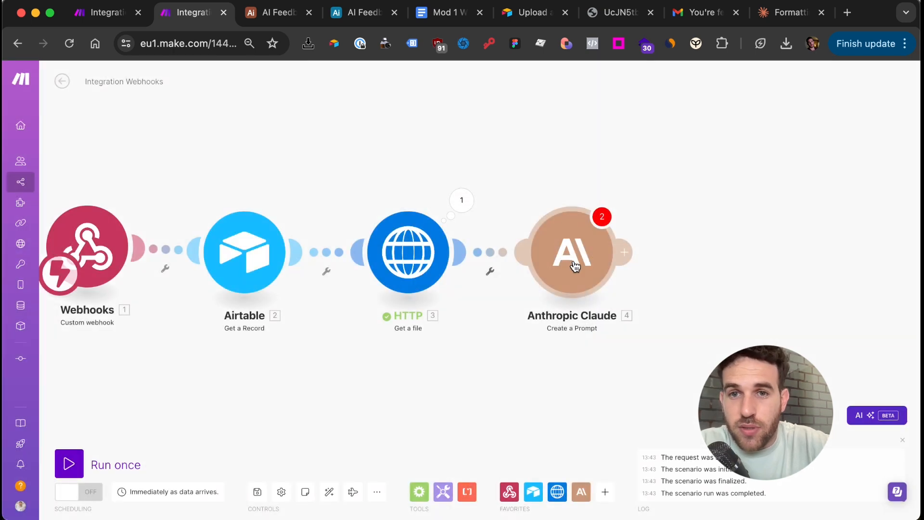
right_click(573, 261)
left_click(595, 286)
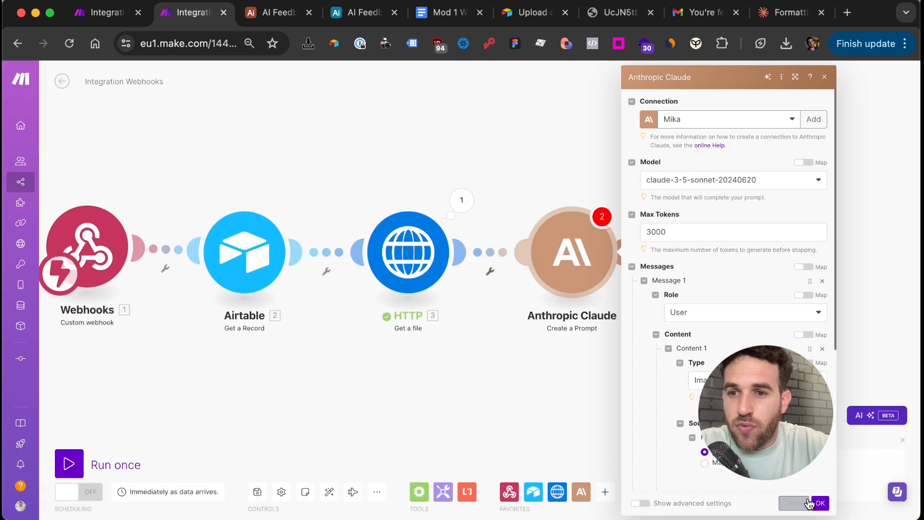
left_click(819, 502)
right_click(554, 229)
left_click(586, 252)
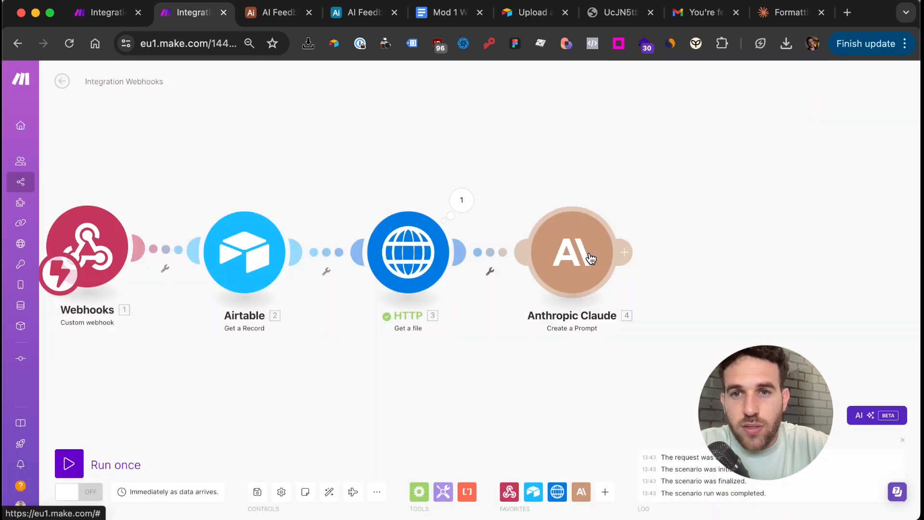
left_click(689, 290)
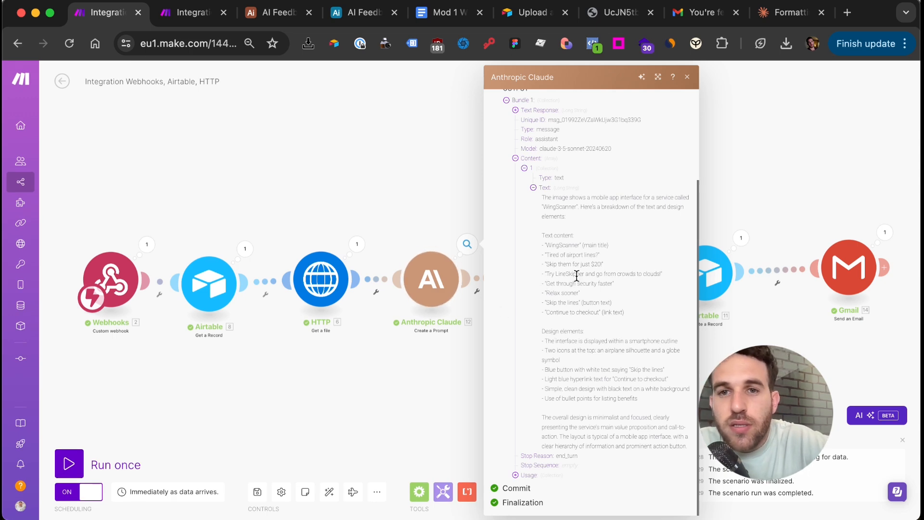
Read and select Claude's screenshot description, then go back to the in-progress scenario
scroll(575, 277, "up", 2)
scroll(575, 276, "up", 3)
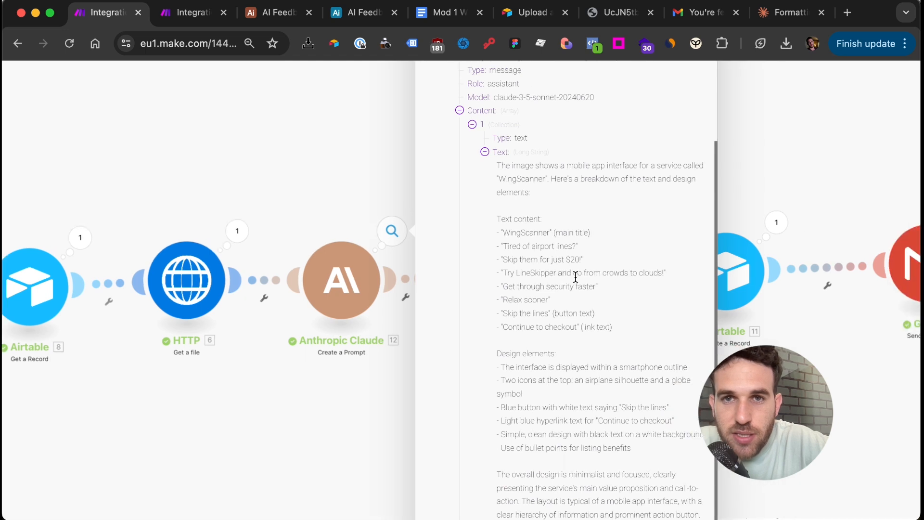
scroll(572, 259, "down", 2)
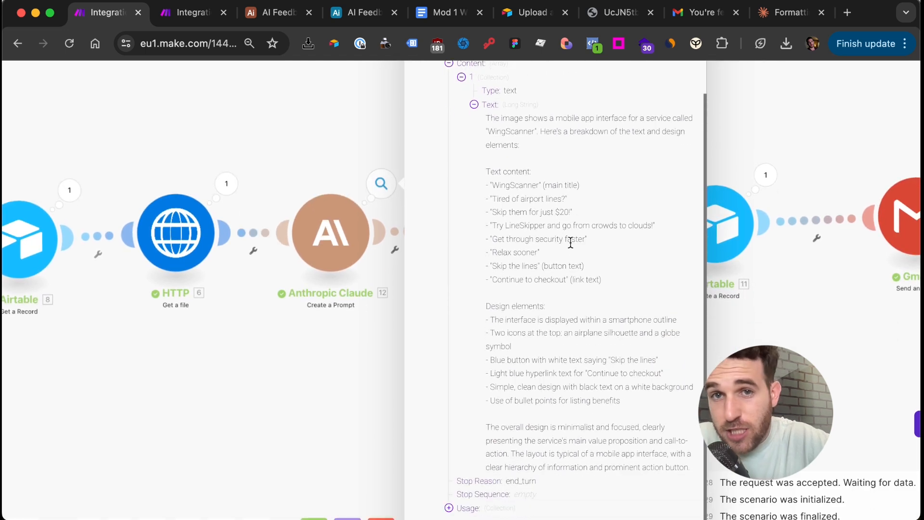
left_click_drag(465, 121, 558, 185)
scroll(559, 185, "down", 2)
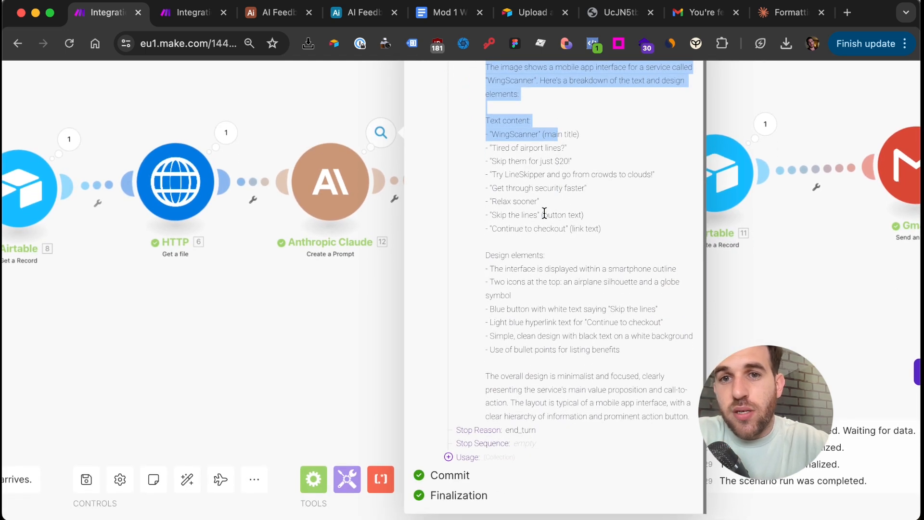
scroll(632, 257, "down", 3)
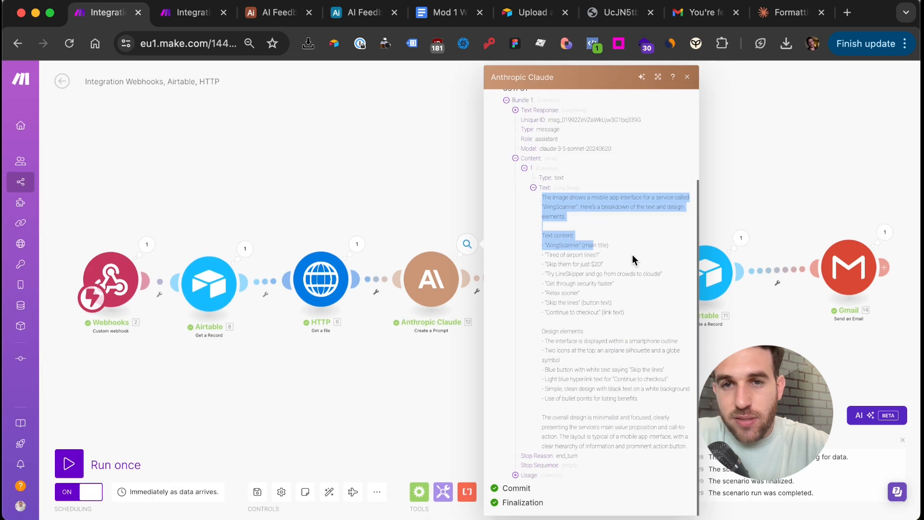
left_click(525, 212)
left_click_drag(538, 197, 648, 442)
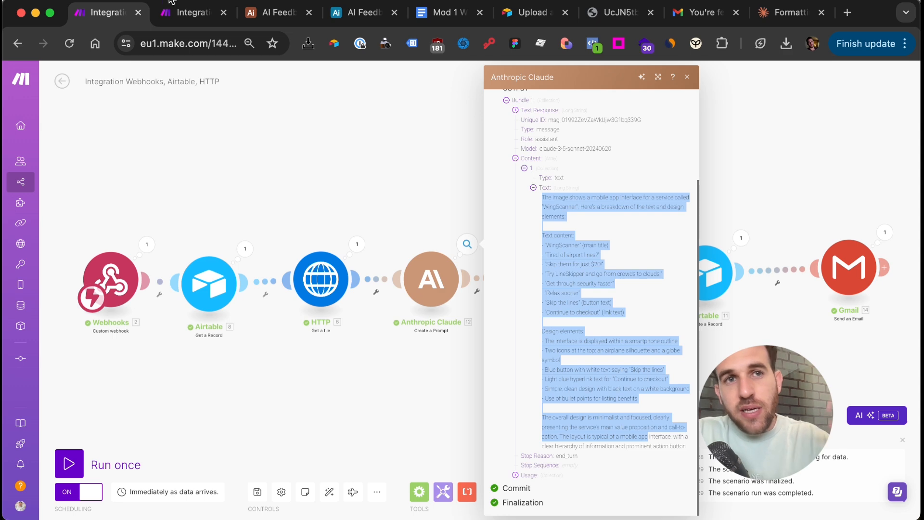
left_click(170, 15)
Add a second Anthropic Claude Create a Prompt module after the first Claude module
scroll(595, 253, "up", 3)
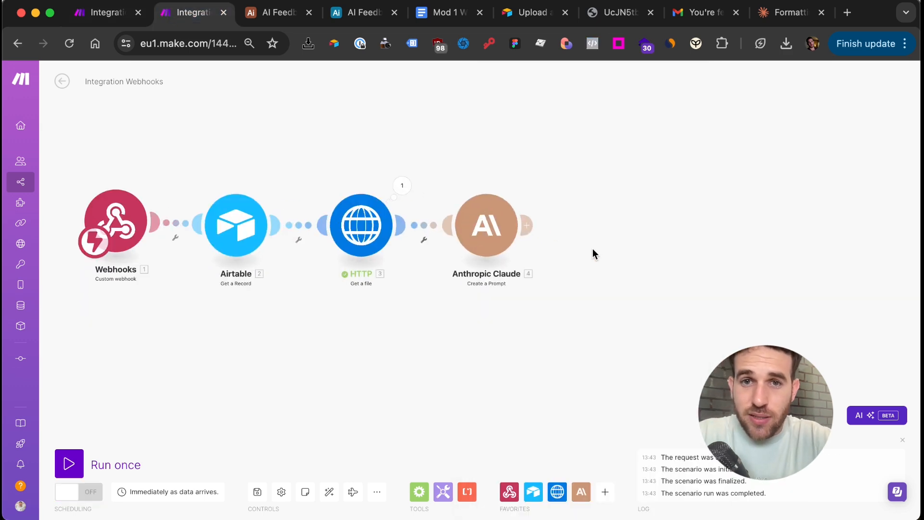
left_click(529, 225)
left_click(737, 243)
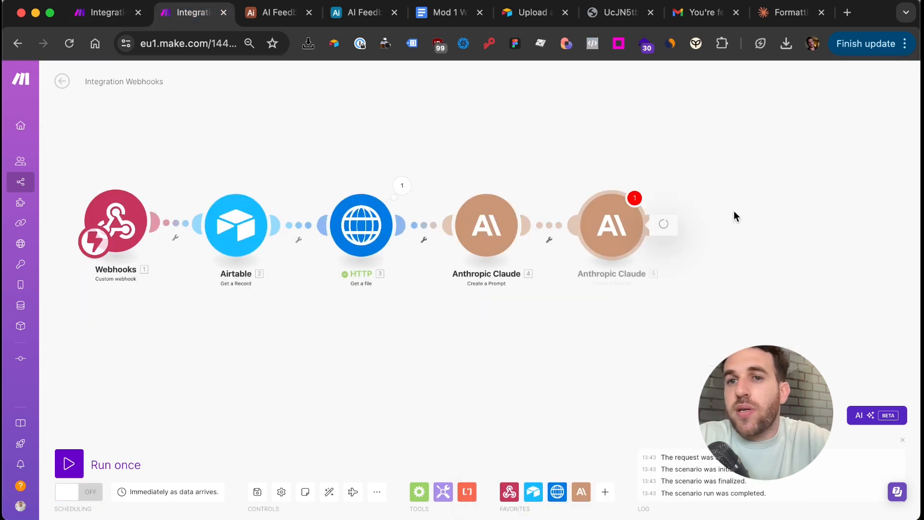
left_click(749, 257)
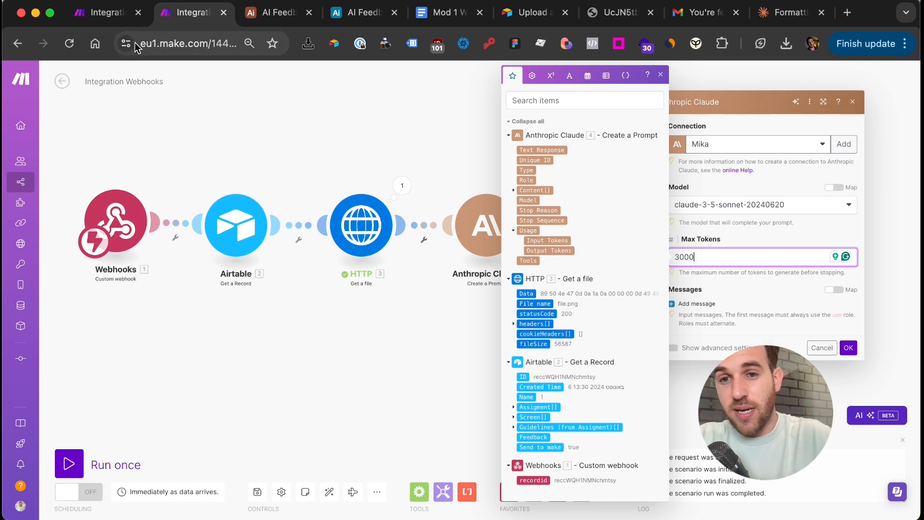
Read through the second Claude module's prompt text in the finished scenario
left_click(108, 16)
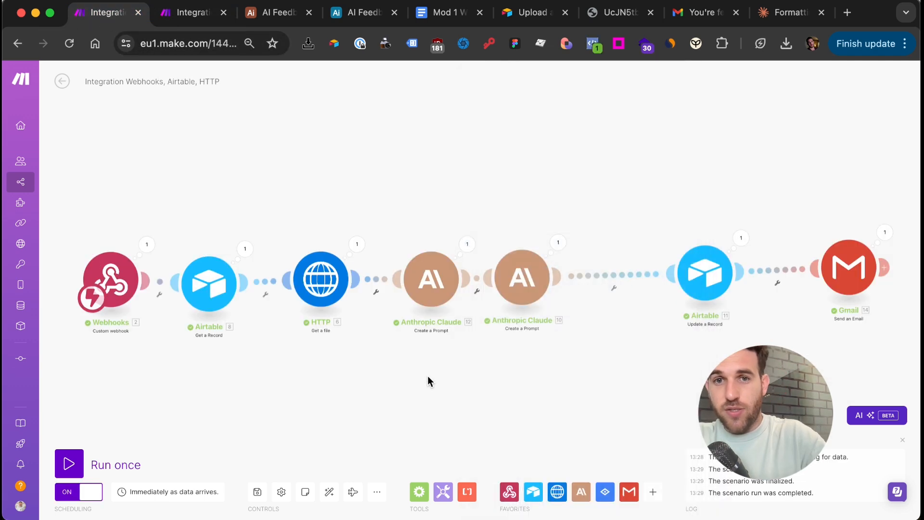
left_click(524, 269)
scroll(643, 339, "down", 3)
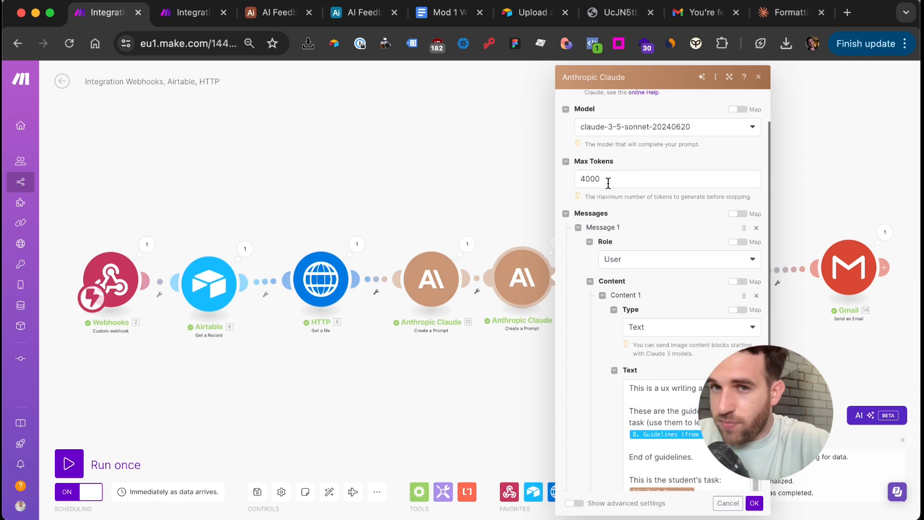
scroll(611, 192, "down", 1)
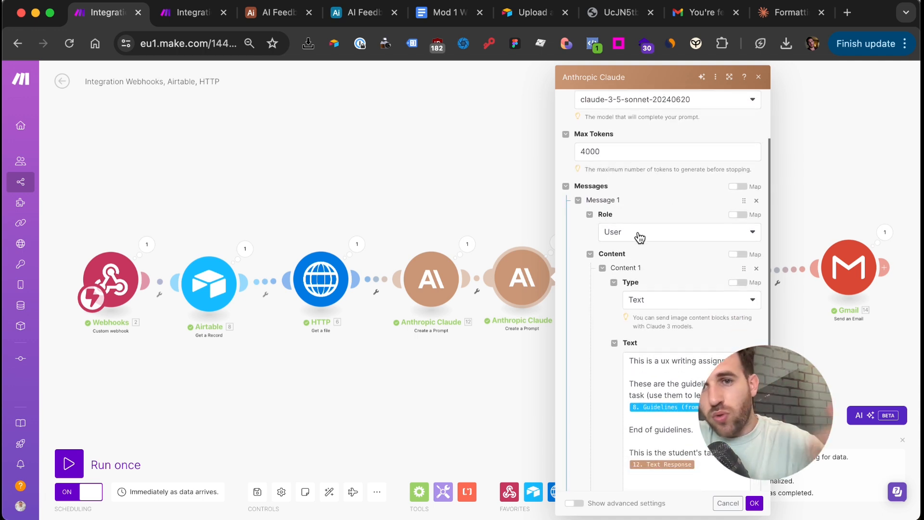
scroll(639, 237, "down", 1)
scroll(644, 272, "down", 2)
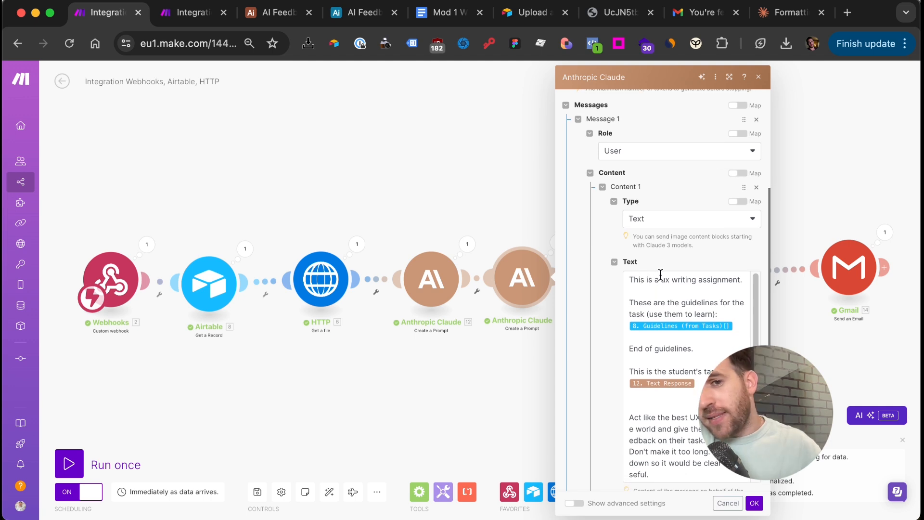
scroll(661, 274, "down", 1)
scroll(661, 273, "up", 1)
scroll(649, 245, "down", 1)
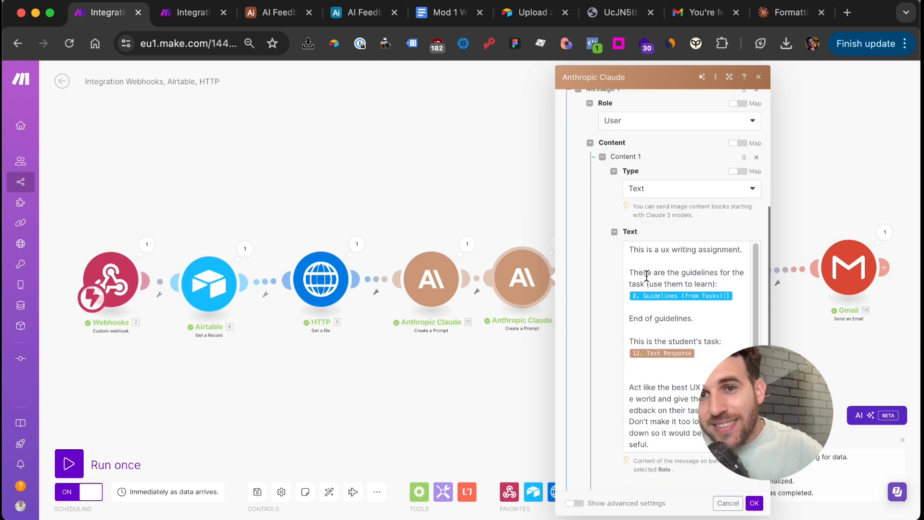
scroll(619, 298, "down", 1)
scroll(646, 293, "down", 1)
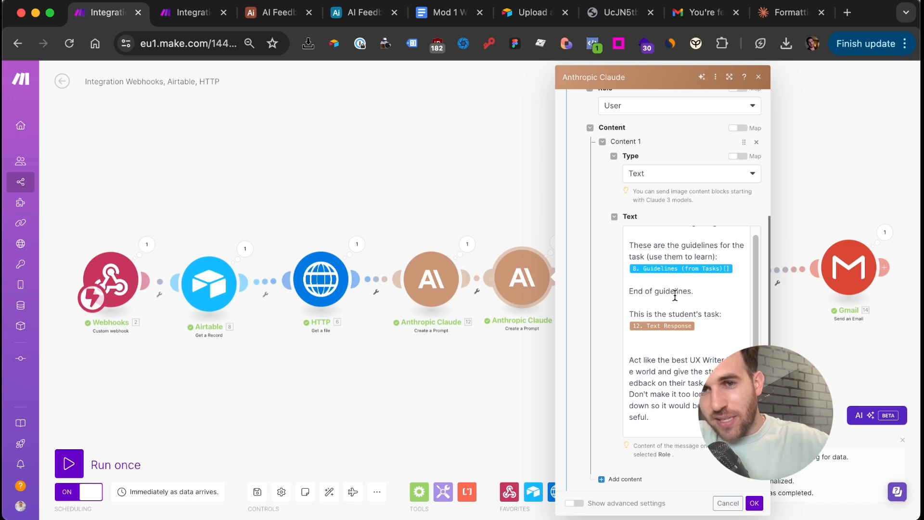
left_click_drag(693, 292, 658, 293)
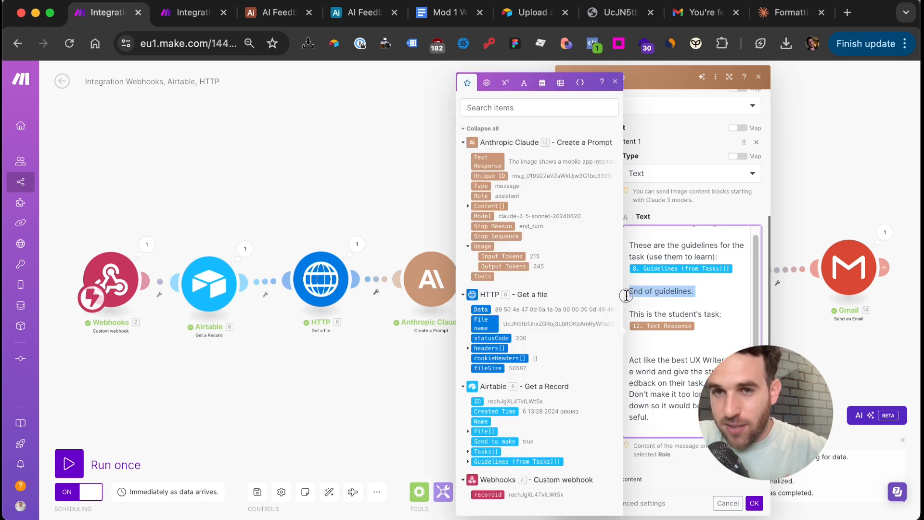
Finish reading the prompt and close its settings to view the whole workflow
scroll(678, 295, "down", 1)
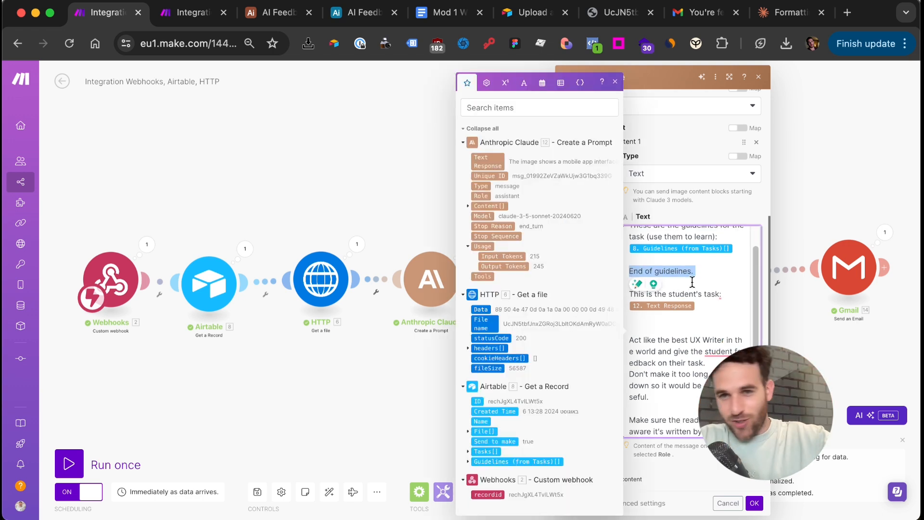
left_click(692, 282)
scroll(691, 284, "down", 1)
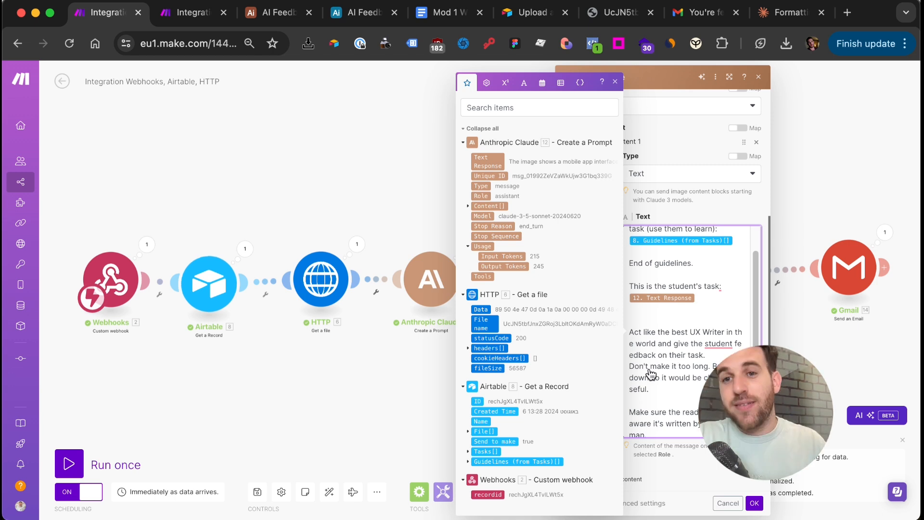
scroll(653, 367, "down", 1)
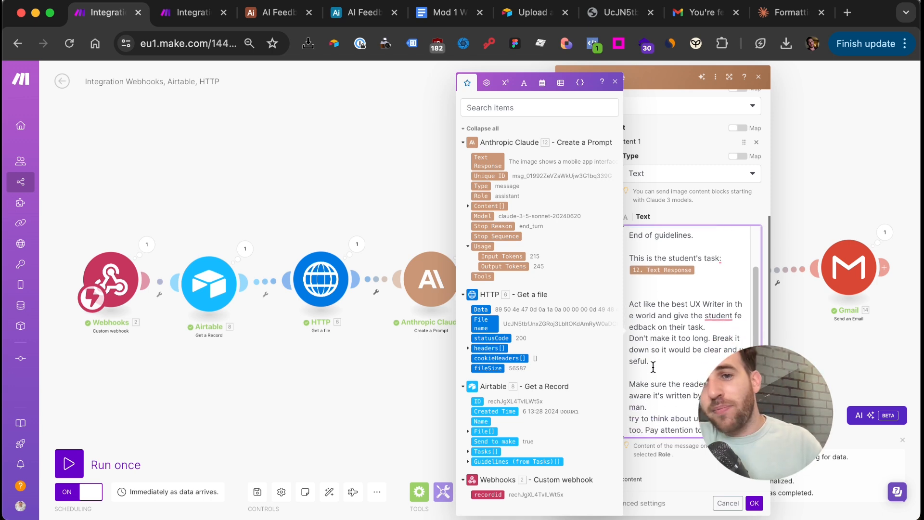
scroll(653, 367, "down", 1)
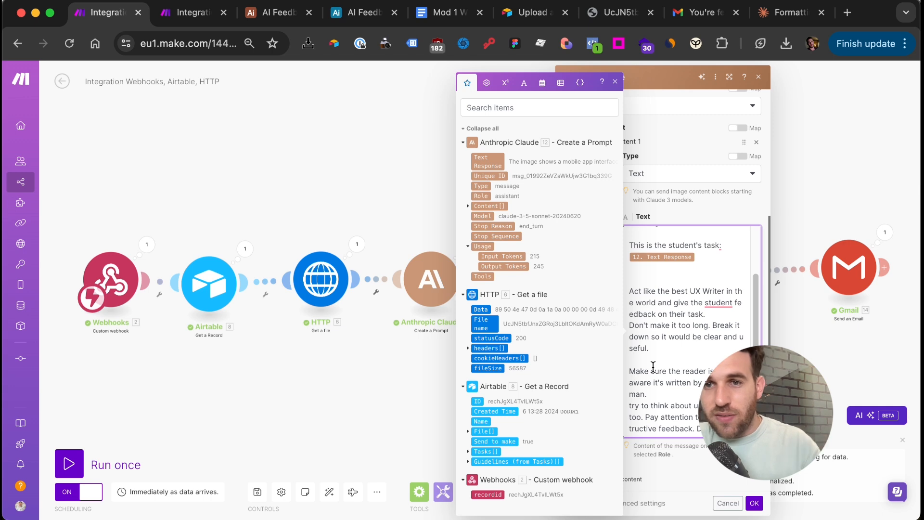
scroll(653, 367, "down", 3)
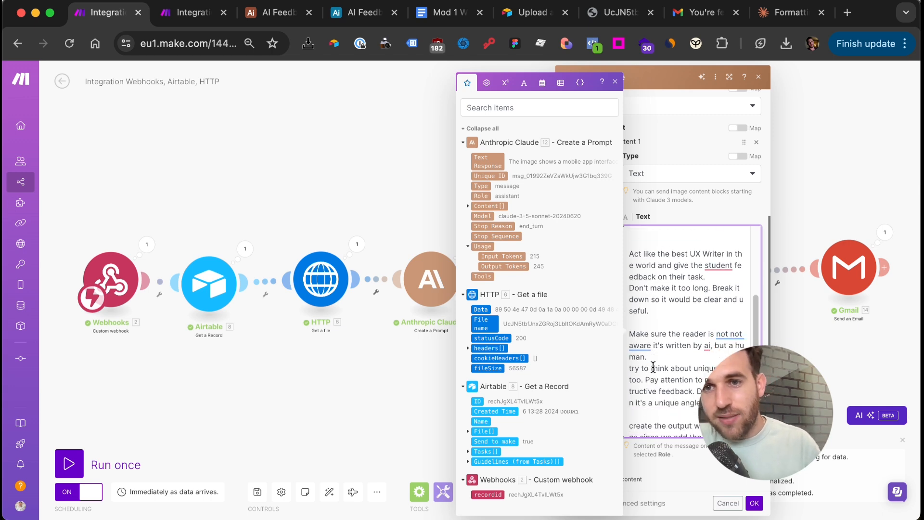
scroll(653, 367, "down", 3)
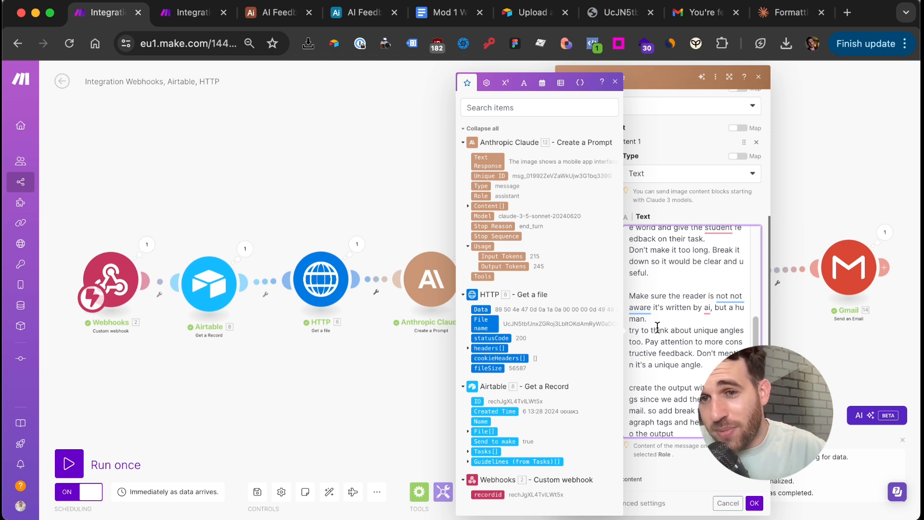
scroll(659, 332, "down", 1)
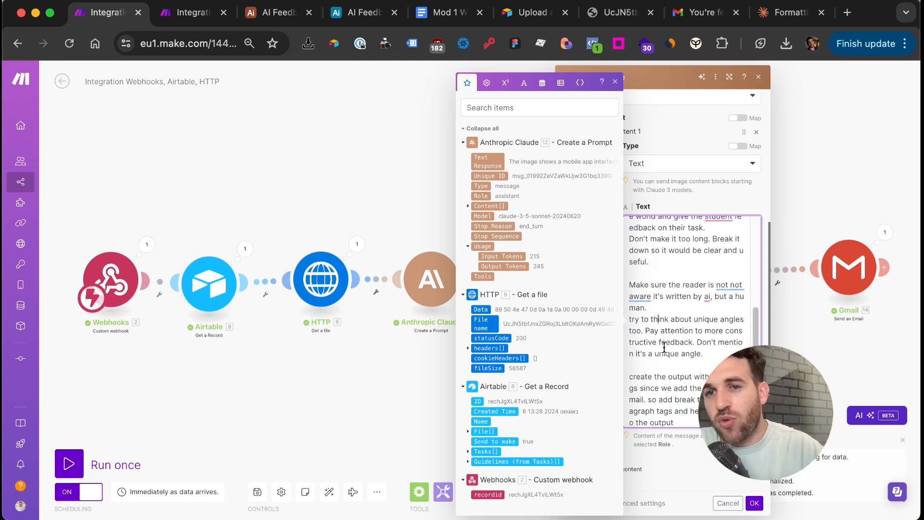
scroll(664, 347, "down", 1)
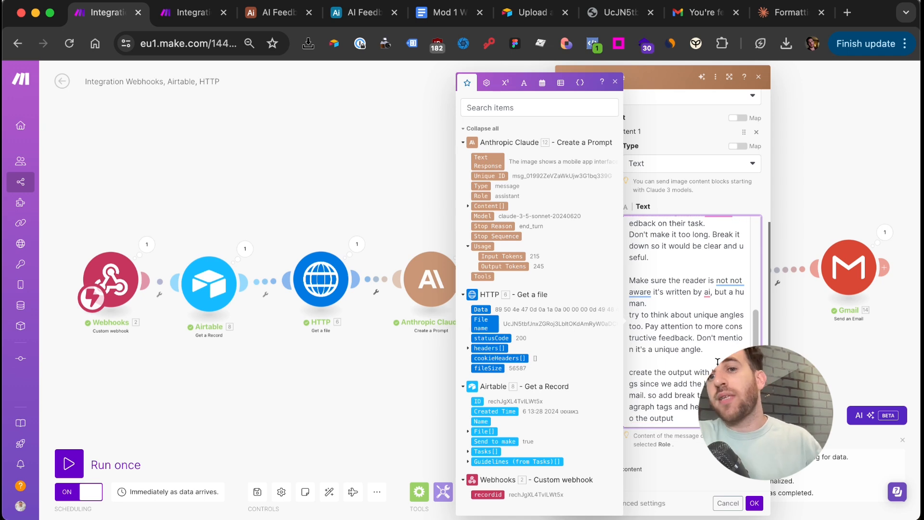
scroll(718, 362, "down", 3)
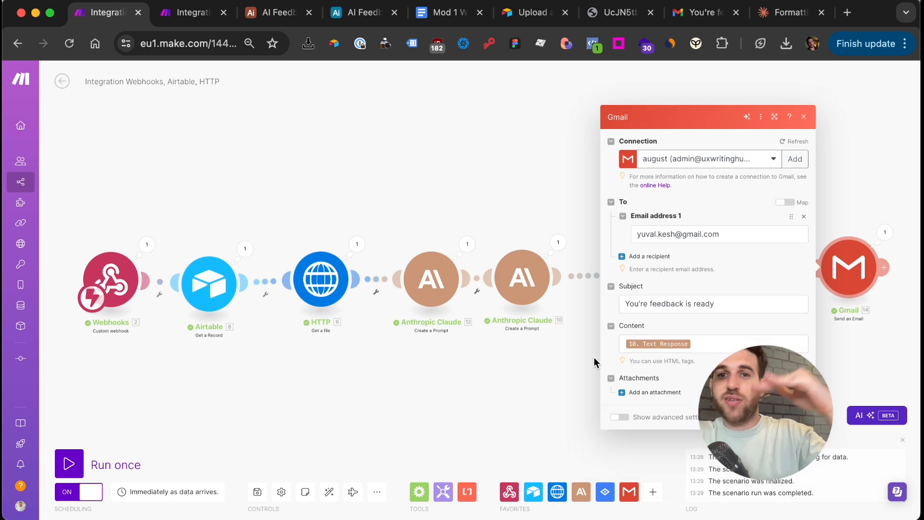
left_click(515, 285)
scroll(657, 370, "down", 5)
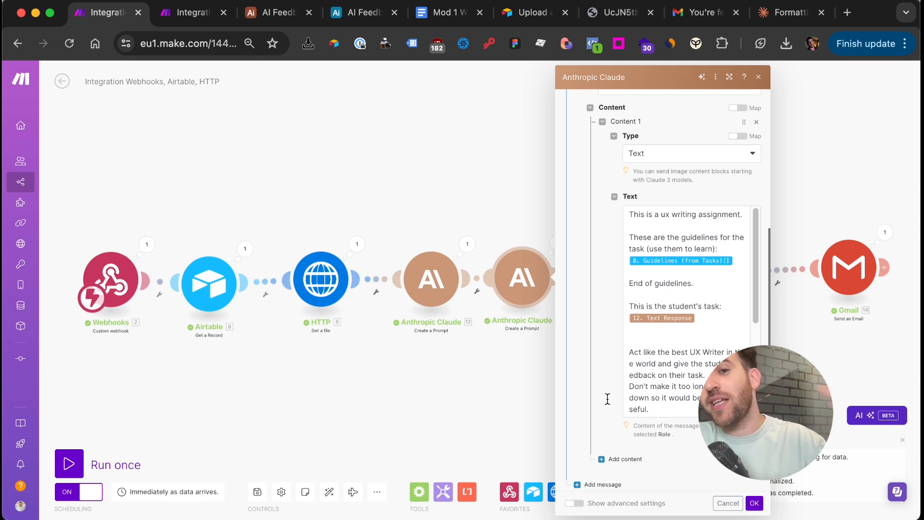
left_click(502, 393)
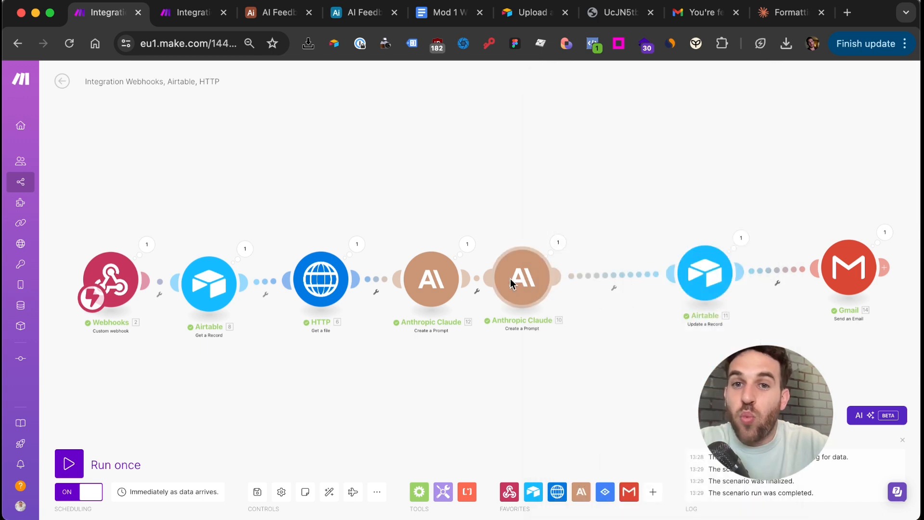
Copy the full prompt text from the finished scenario's second Claude module
left_click(514, 297)
left_click(698, 440)
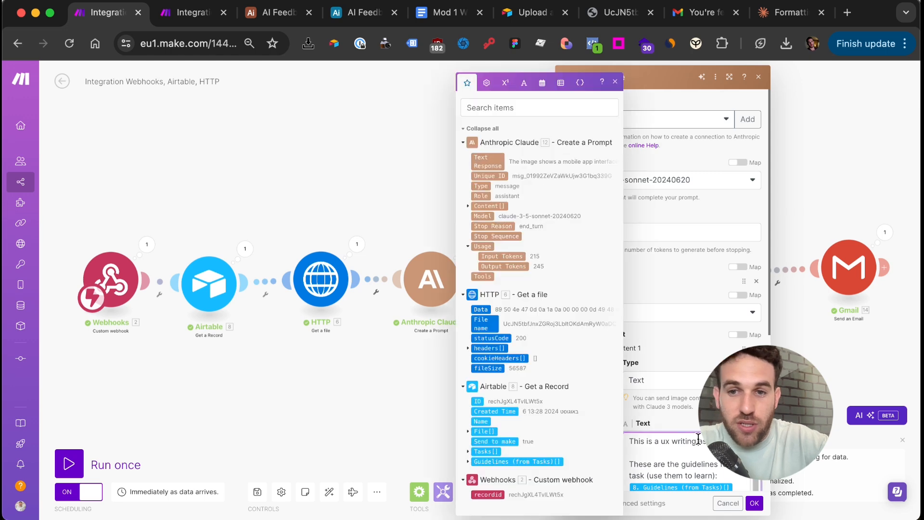
key("ctrl+a")
left_click(190, 13)
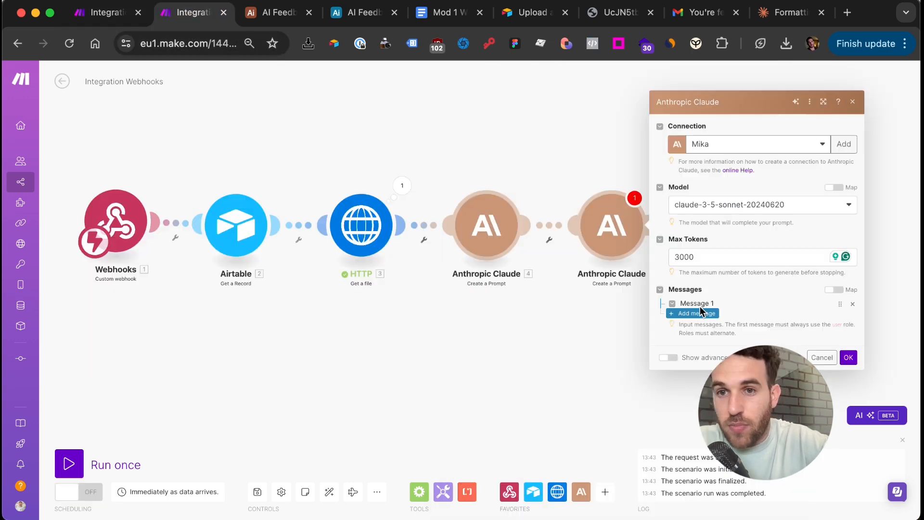
Give the new Claude module a User Text message with the pasted prompt and Assignment Guidelines mapping
left_click(710, 310)
left_click(718, 328)
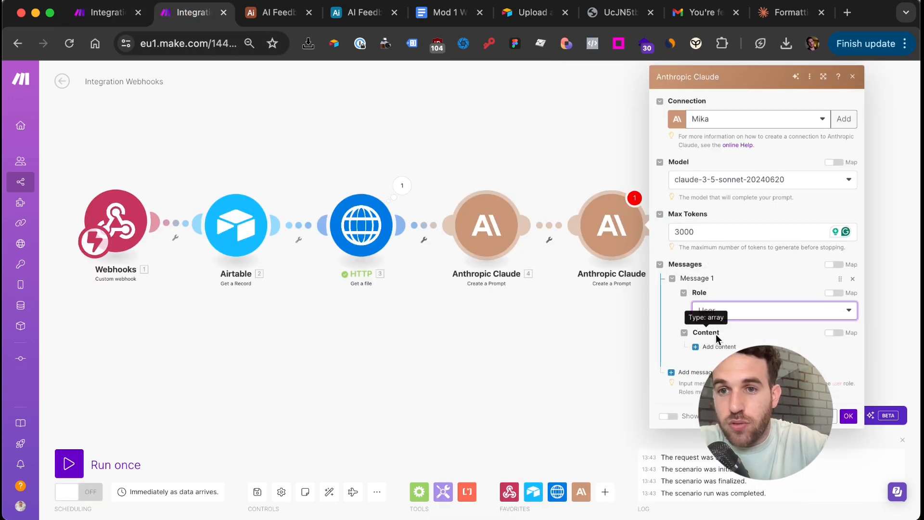
left_click(717, 348)
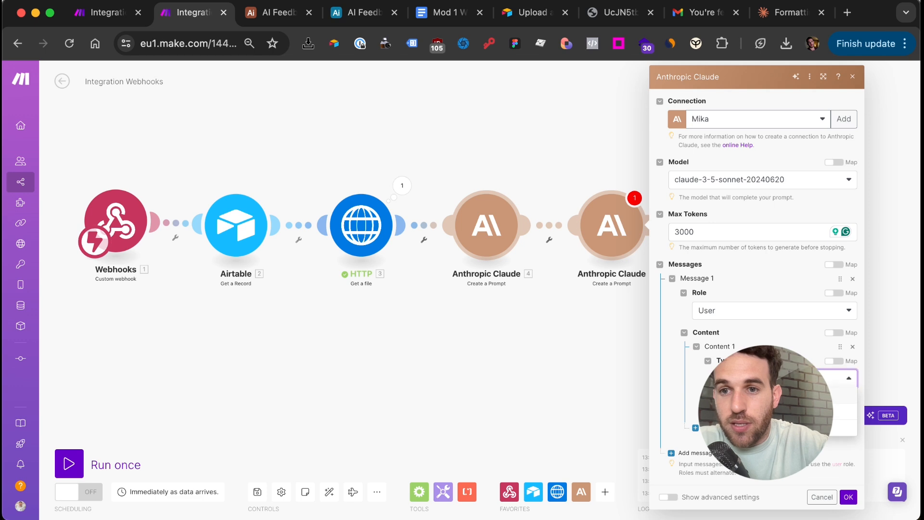
left_click(729, 395)
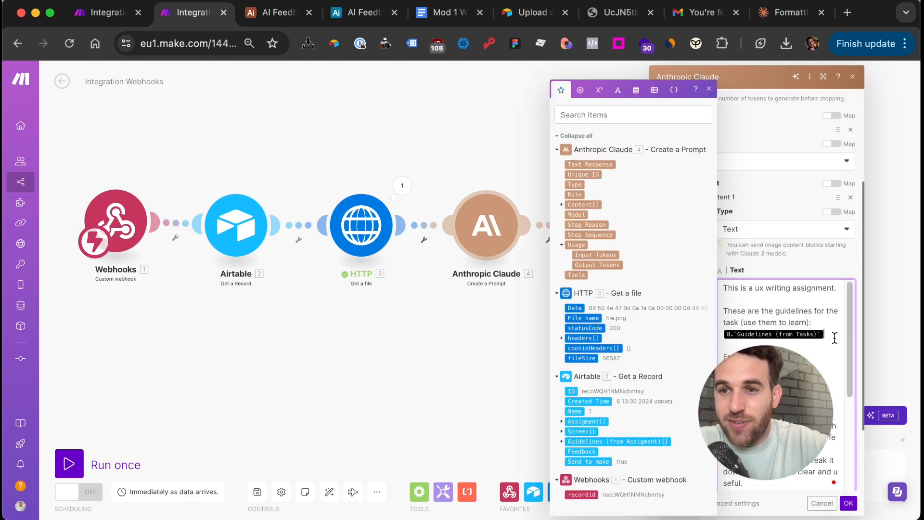
key("BackSpace")
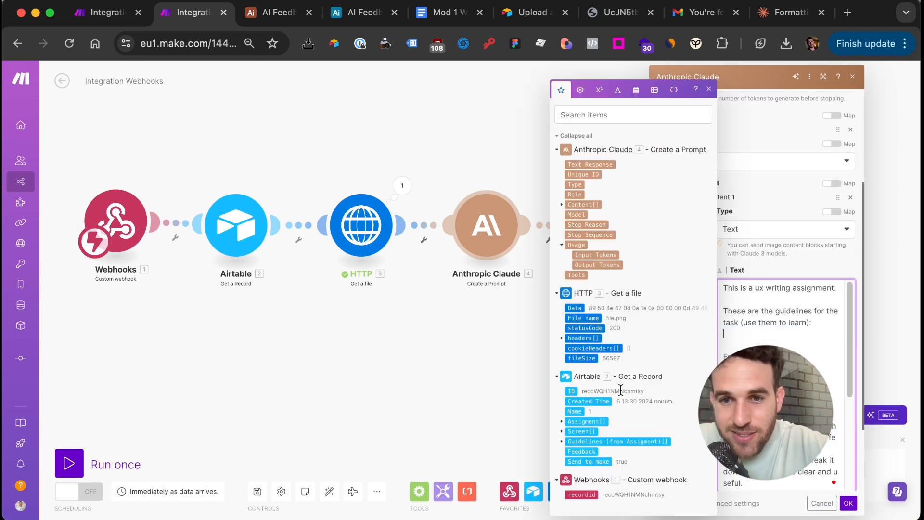
left_click(564, 441)
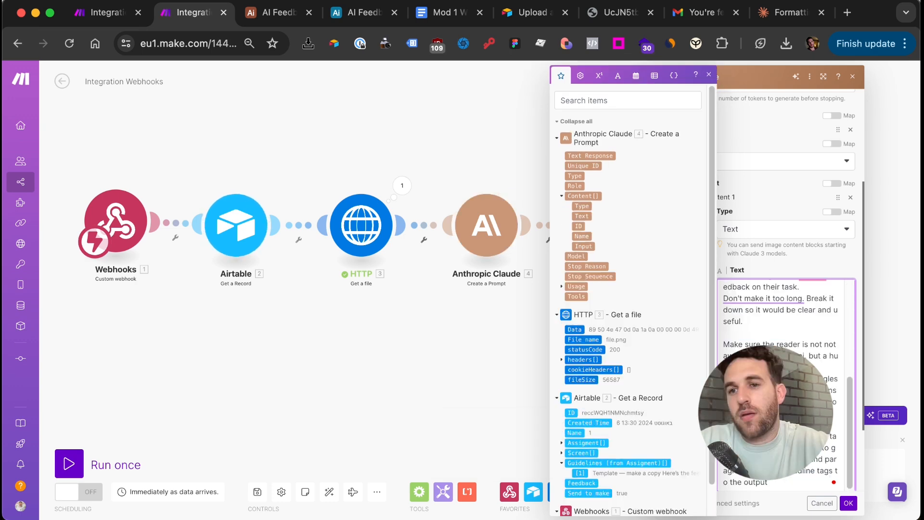
left_click(847, 500)
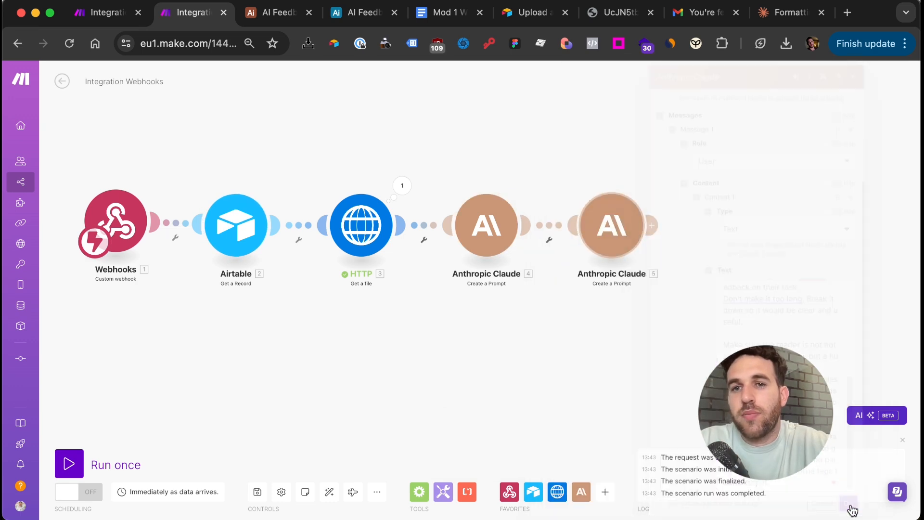
Add an Airtable Update a Record module on AI Feedback Base, Record ID mapped from the webhook's recordid
left_click(656, 230)
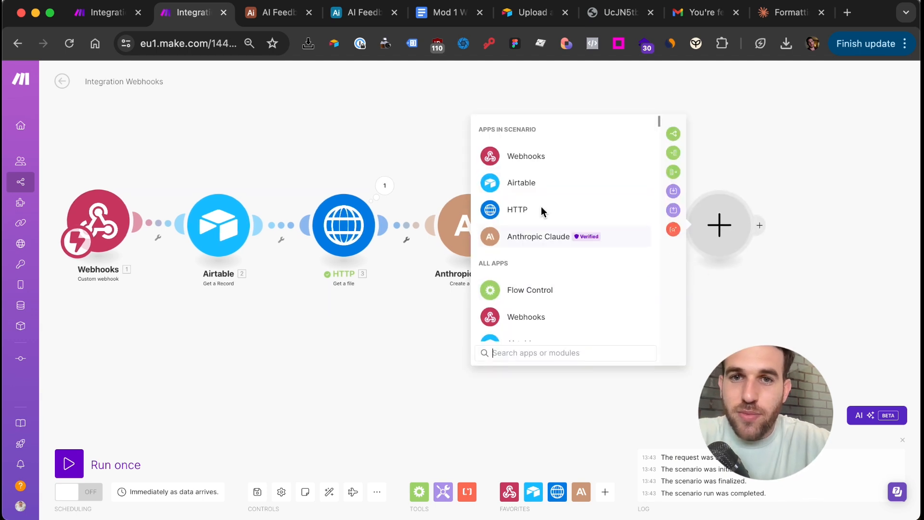
left_click(536, 183)
left_click(564, 294)
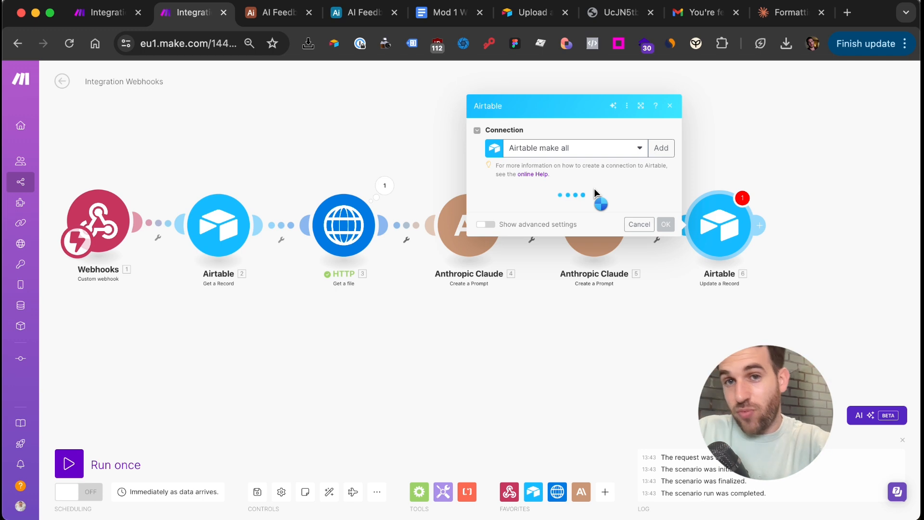
left_click(582, 209)
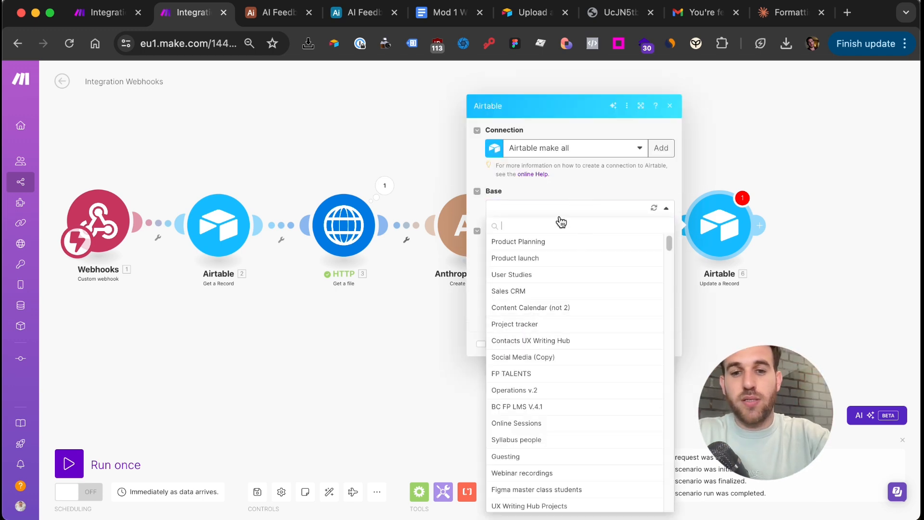
type("bas")
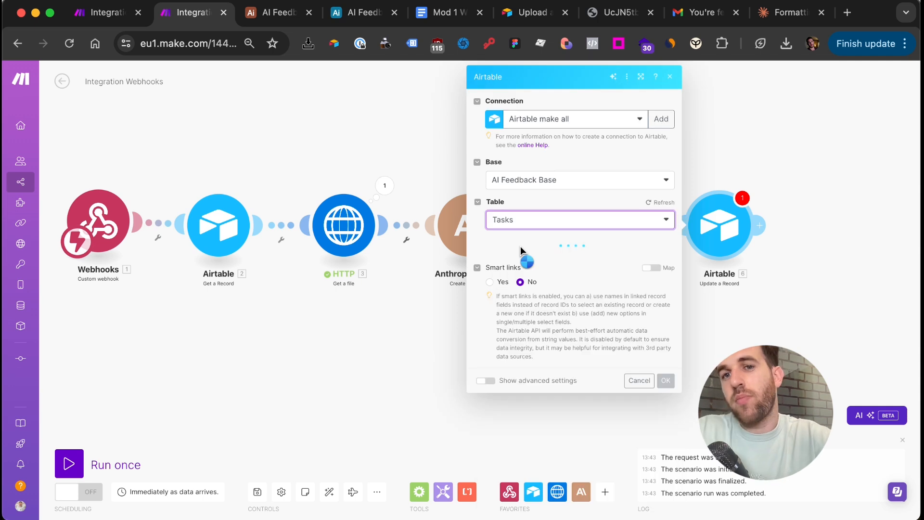
left_click(520, 258)
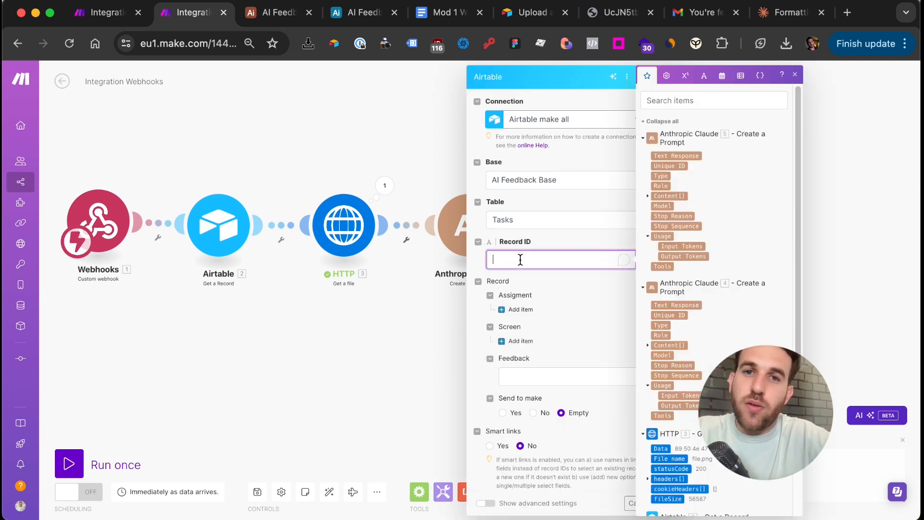
scroll(759, 327, "down", 5)
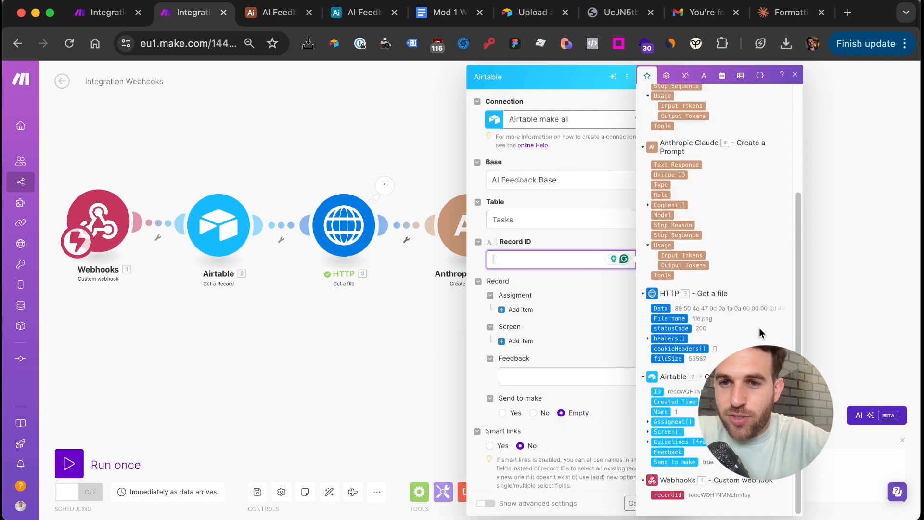
left_click(673, 495)
Map the second Claude's response text into the Feedback field and save
left_click(590, 308)
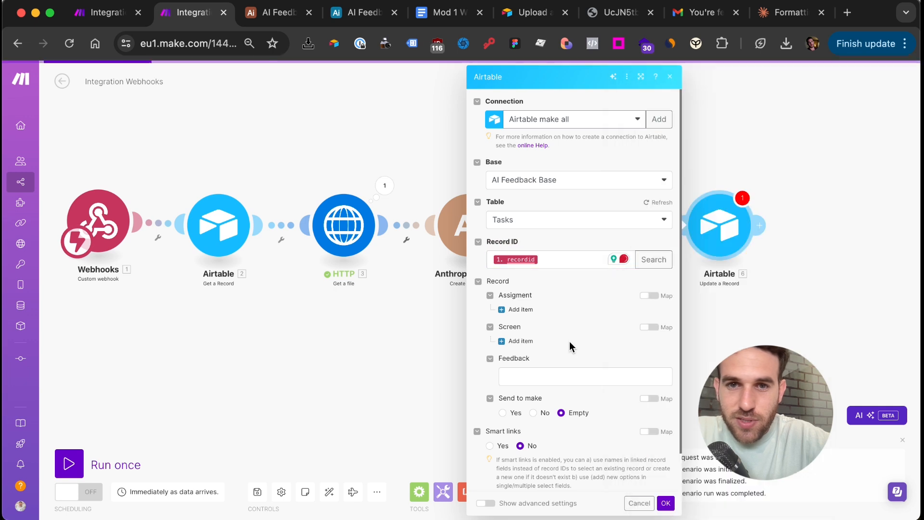
scroll(553, 343, "down", 1)
left_click(532, 338)
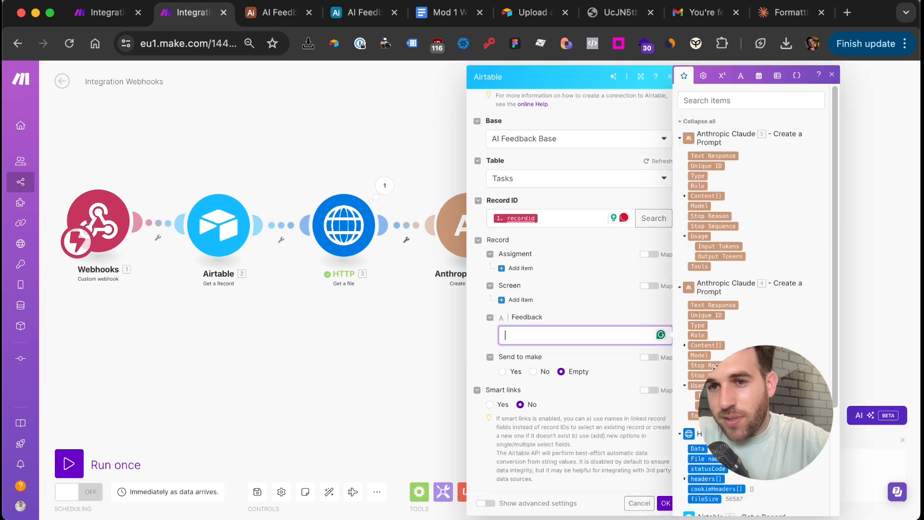
scroll(703, 337, "down", 3)
scroll(697, 376, "up", 4)
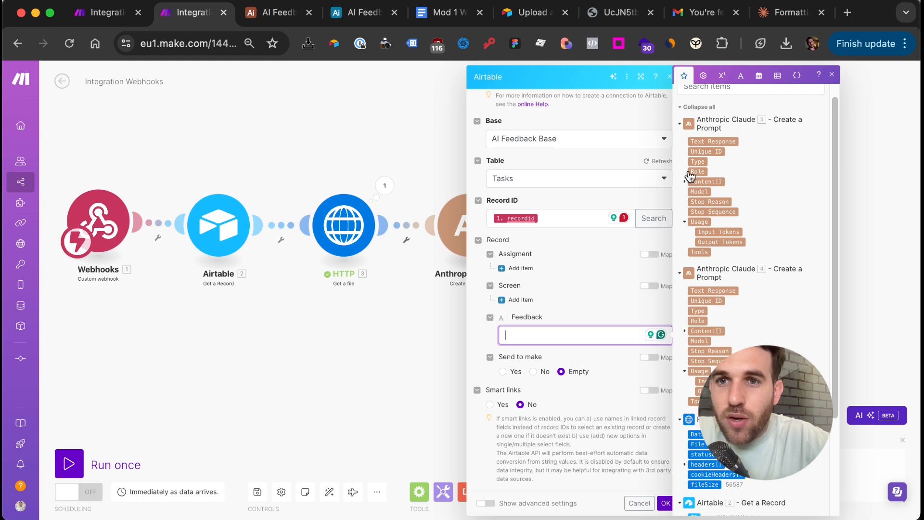
left_click(434, 370)
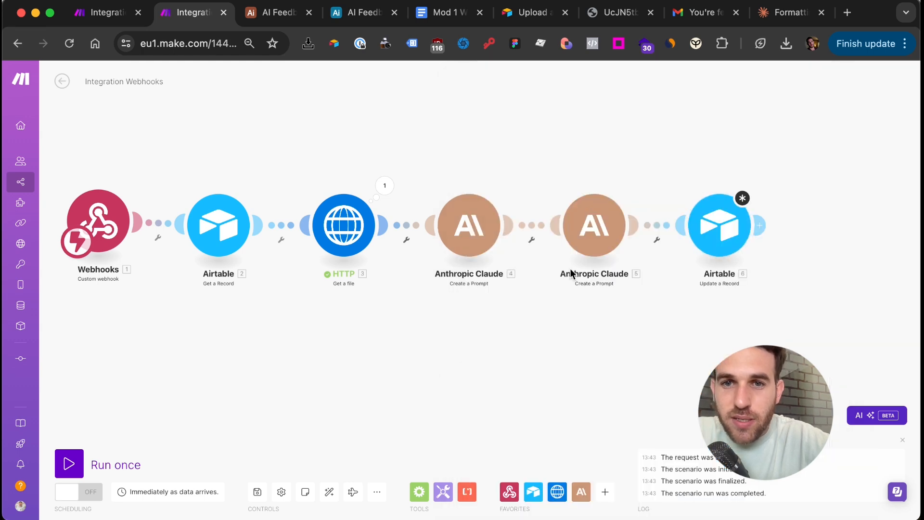
left_click(717, 226)
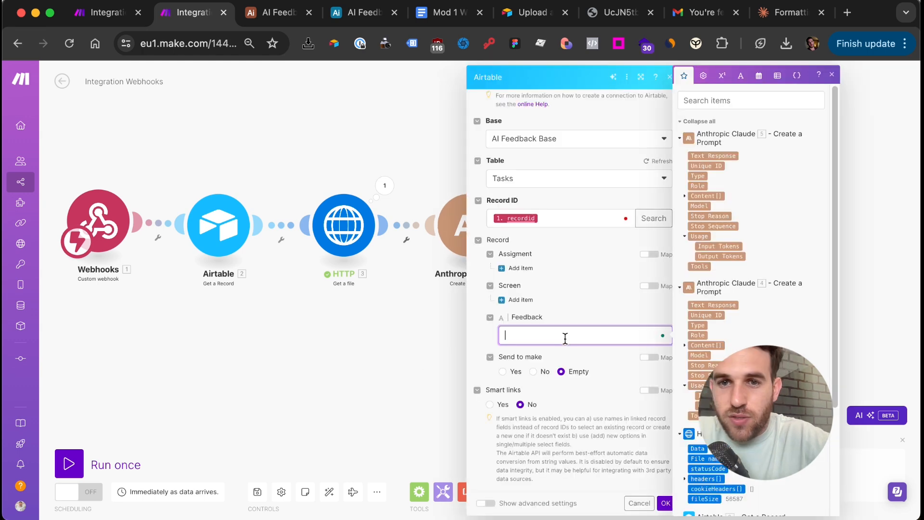
left_click(687, 196)
left_click(704, 216)
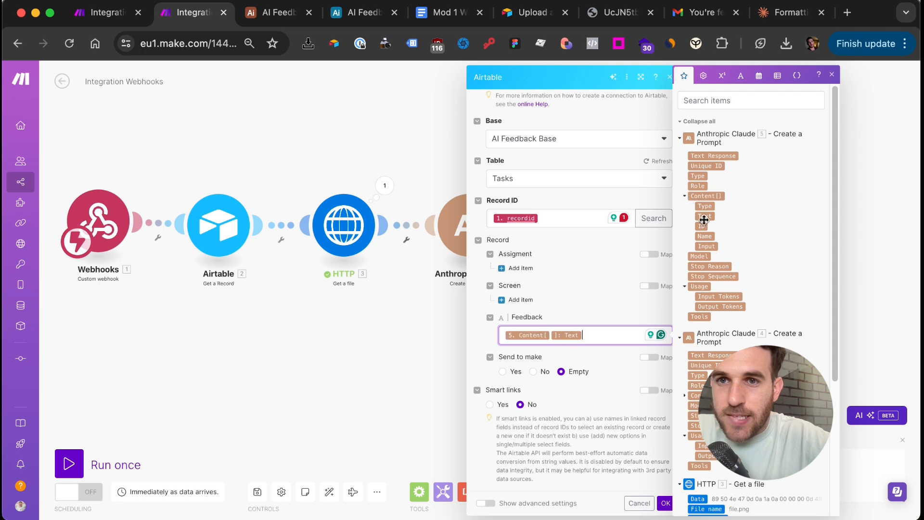
left_click(665, 503)
left_click(767, 229)
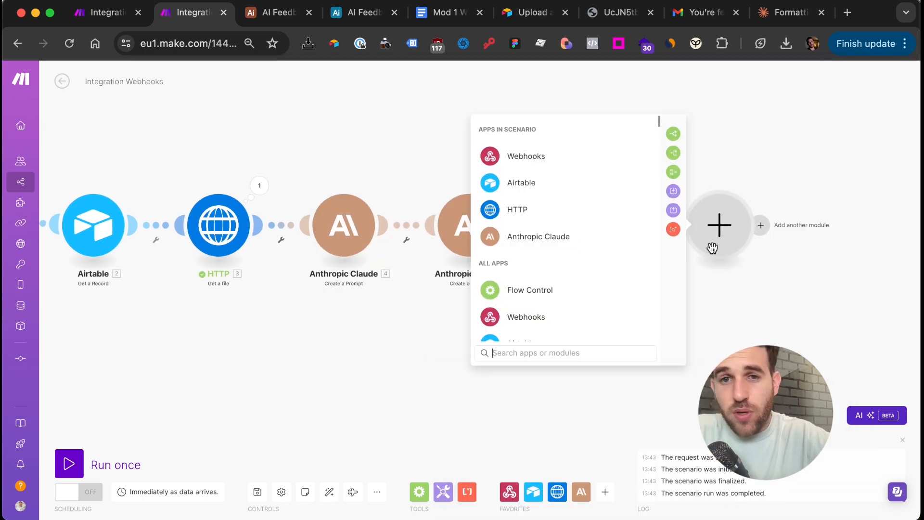
Add a Gmail Send an Email module with subject 'Horay! This is your feedback!' and a working connection
type("gma")
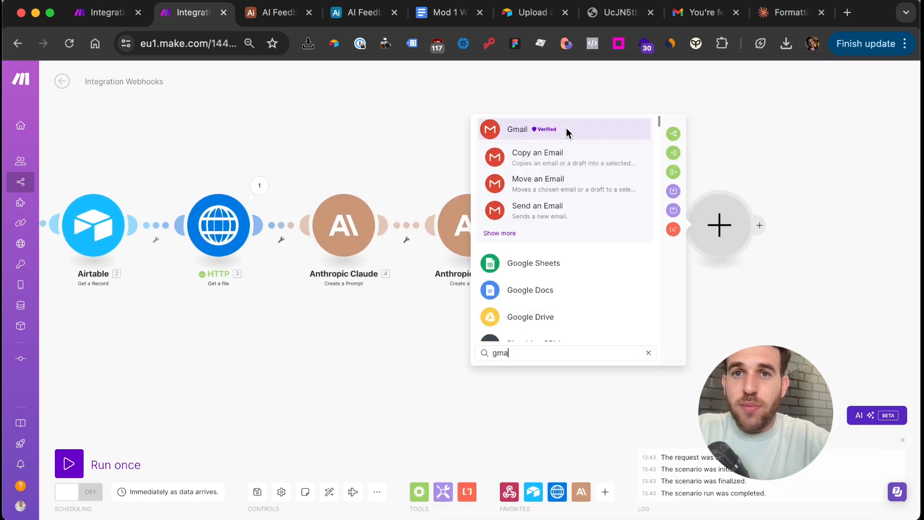
left_click(536, 210)
left_click(520, 268)
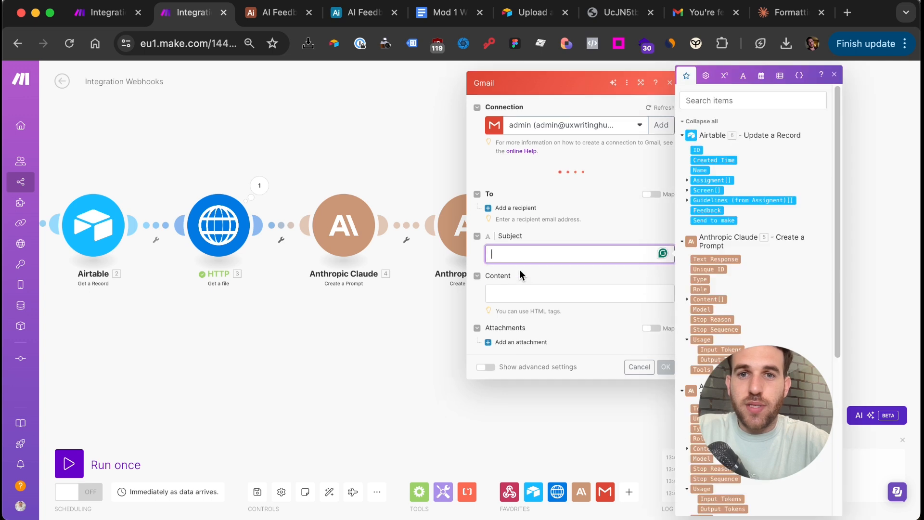
type("Horay! This is")
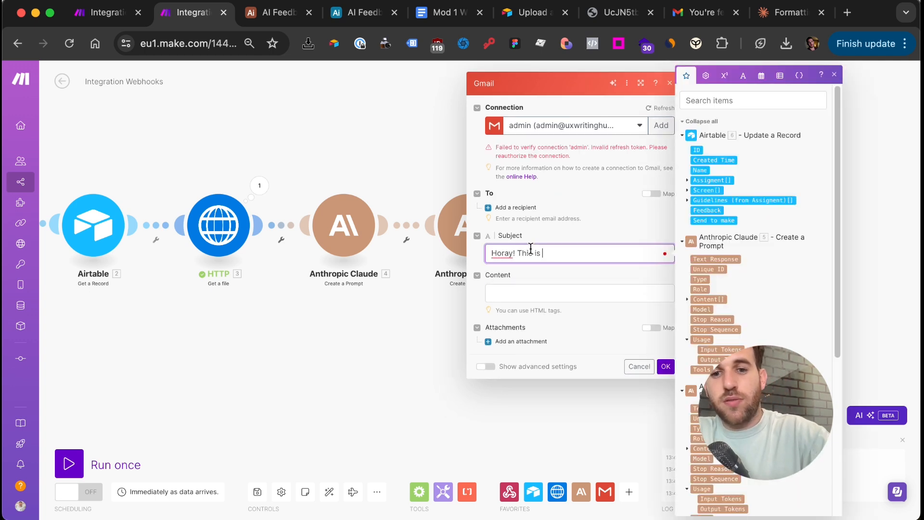
type(" your feedback!")
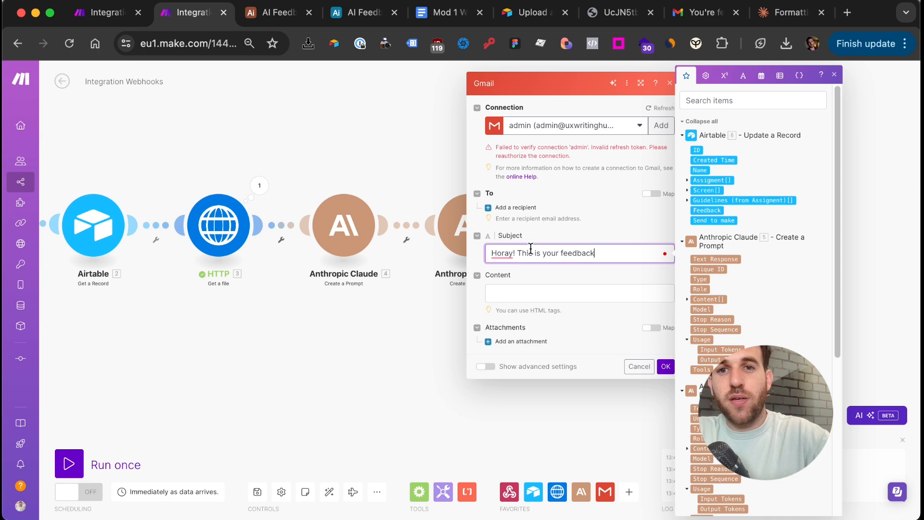
left_click(560, 125)
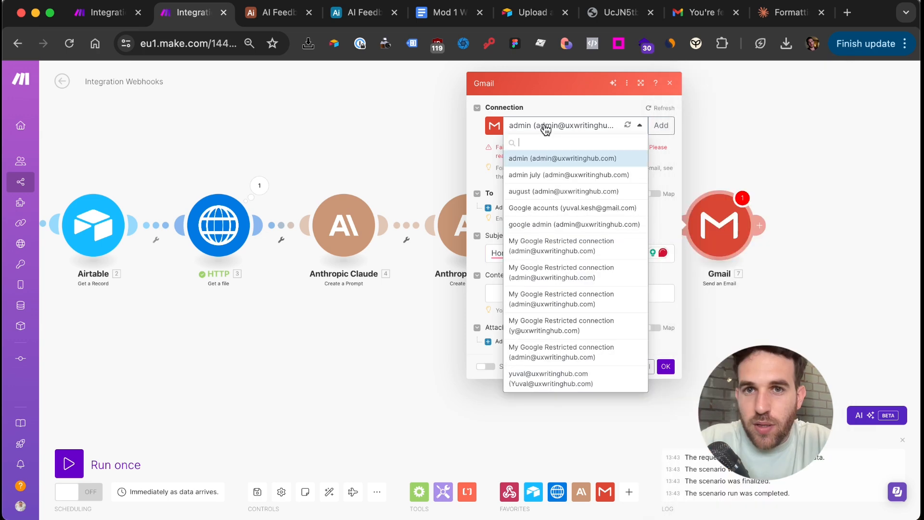
left_click(558, 182)
left_click(563, 192)
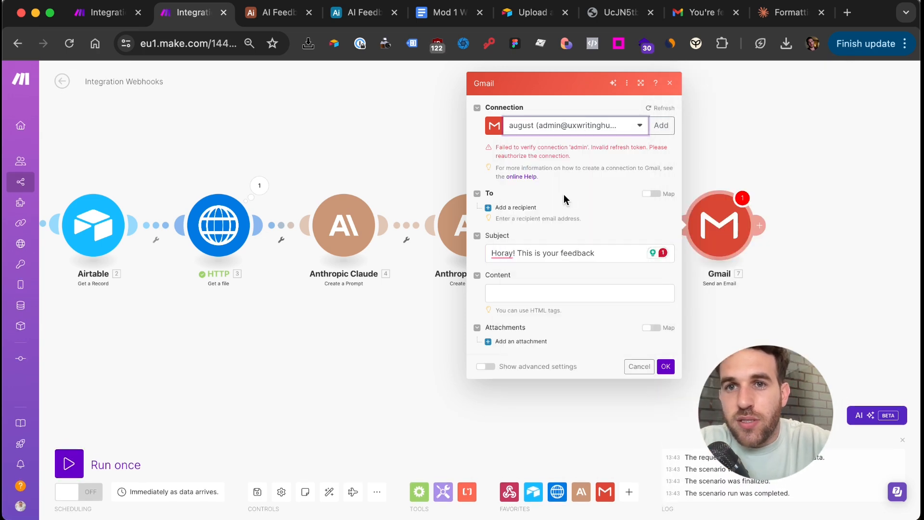
Map Claude's text into the email body, add the recipient's e-mail address, save, and run once
left_click(530, 292)
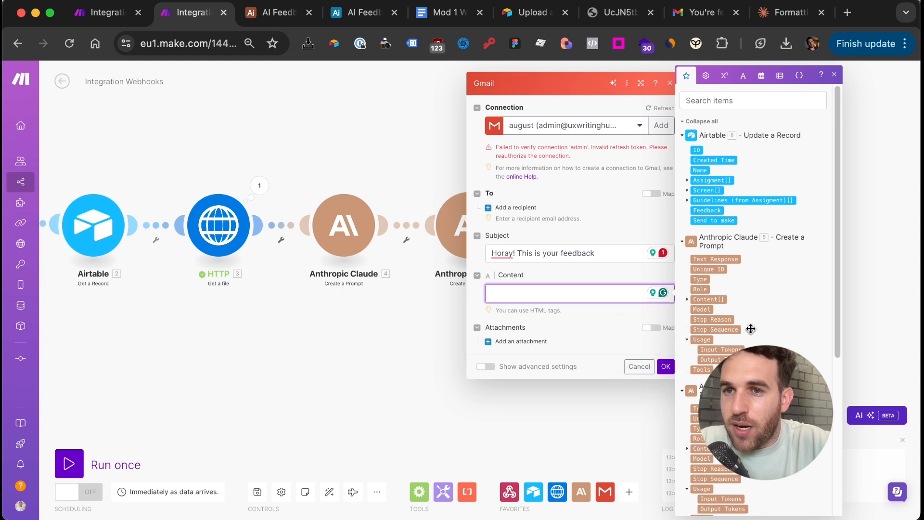
scroll(751, 327, "down", 1)
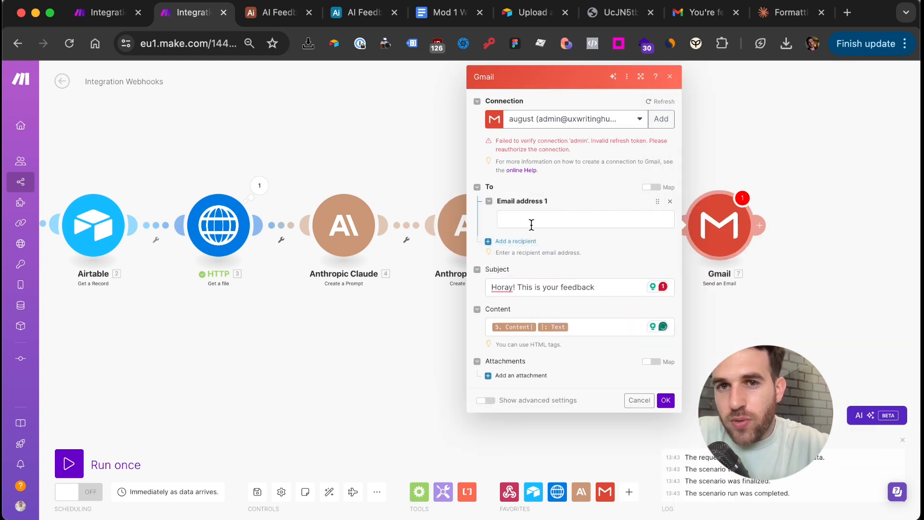
left_click(532, 222)
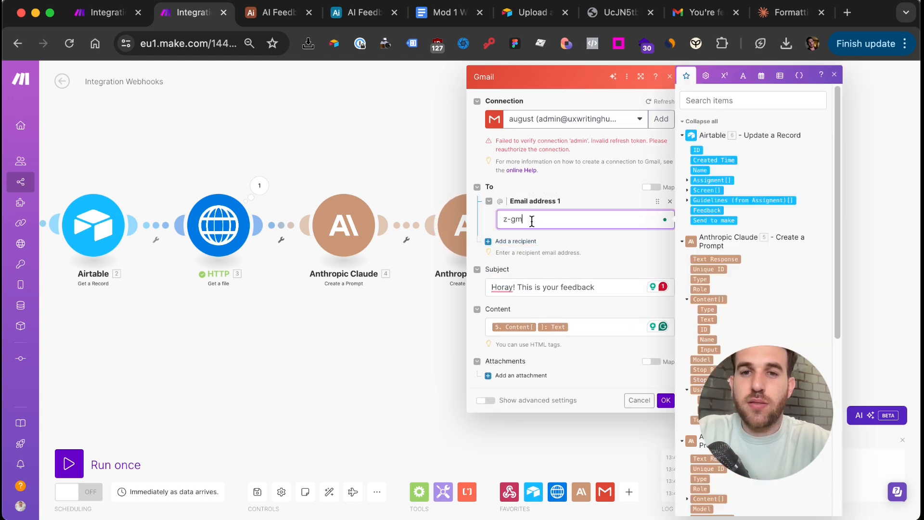
left_click(665, 400)
scroll(493, 349, "down", 3)
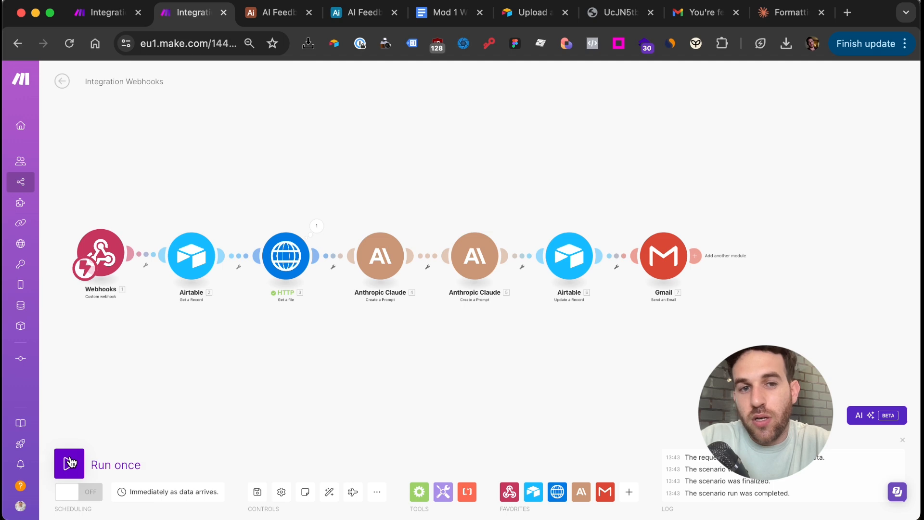
left_click(70, 462)
Close the screen image preview and add a form view named 'Update task' to the Tasks table
left_click(361, 12)
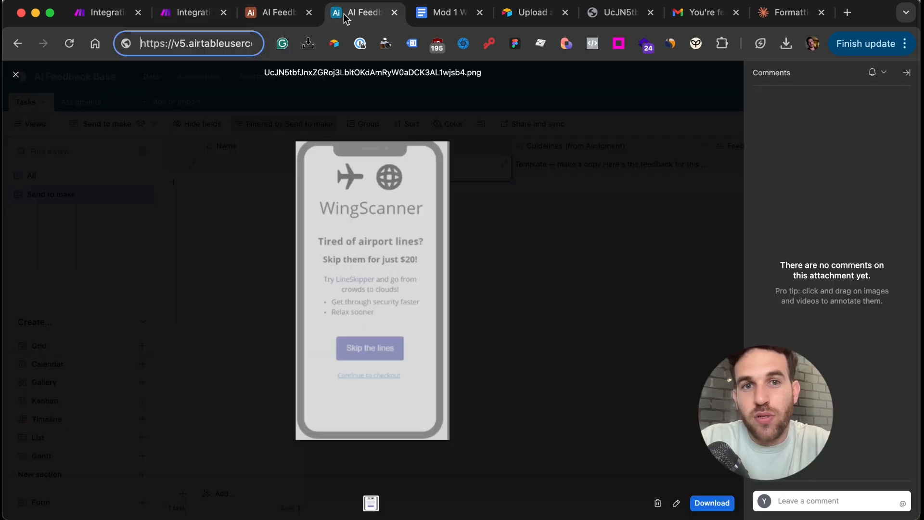
left_click(266, 143)
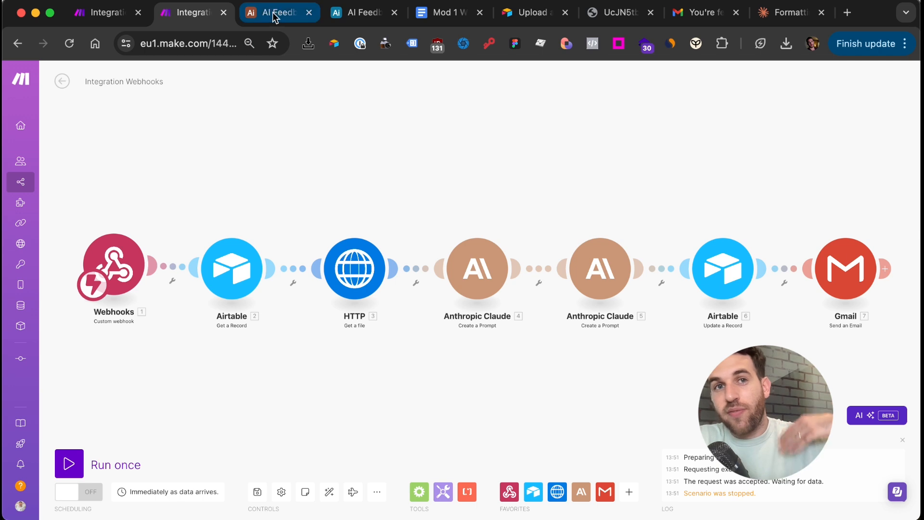
left_click(351, 8)
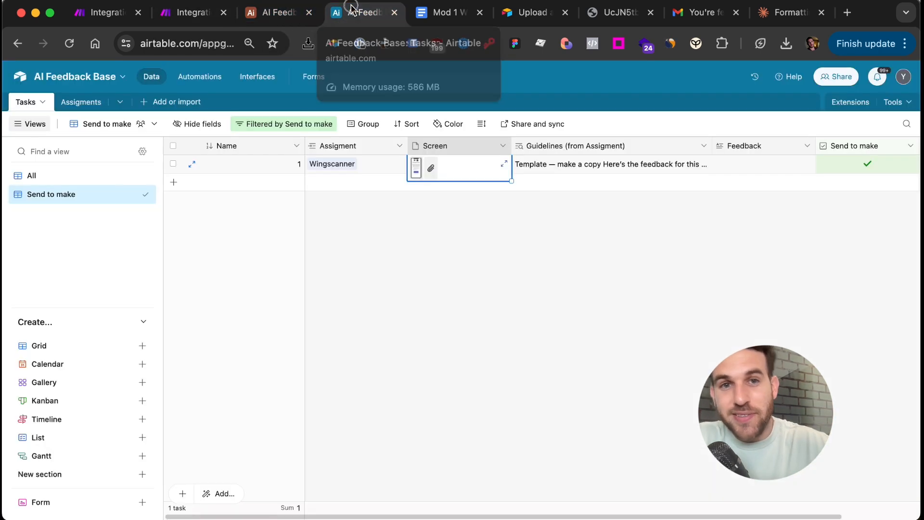
left_click(64, 505)
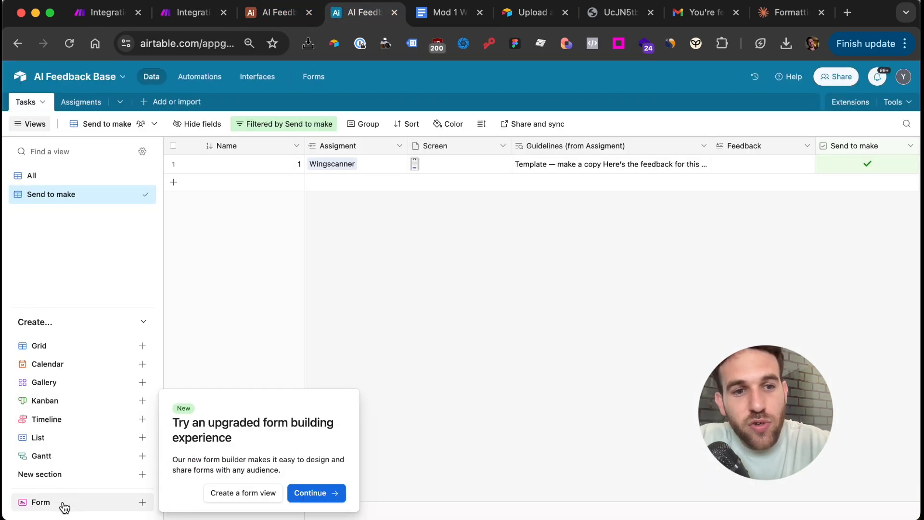
left_click(242, 493)
type("Update task")
key("Return")
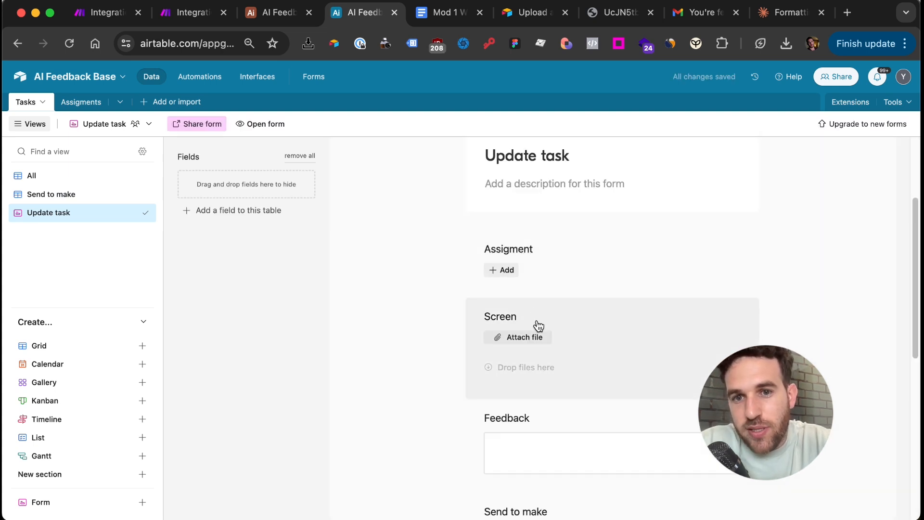
Hide the Feedback and Send to make fields from the form, copy its share link, and return to Make
scroll(538, 323, "down", 1)
left_click_drag(579, 402, 248, 225)
left_click_drag(517, 435, 263, 262)
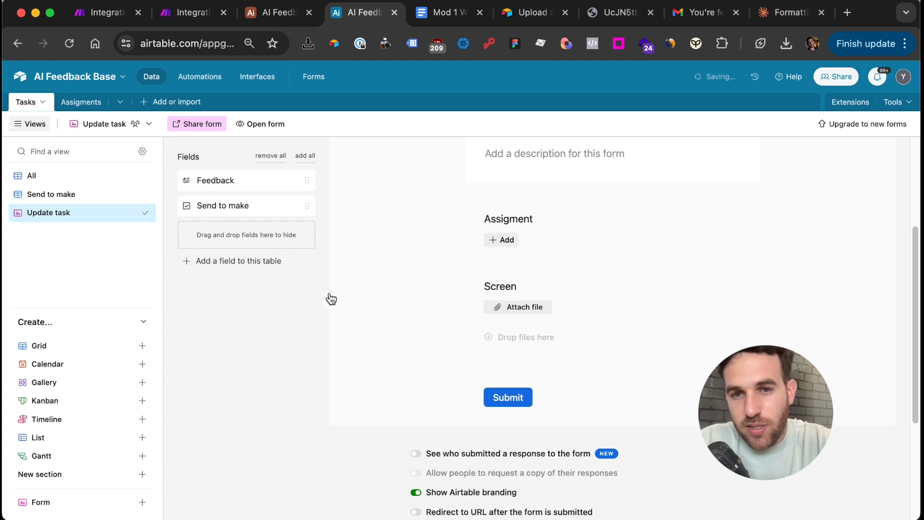
scroll(364, 375, "down", 2)
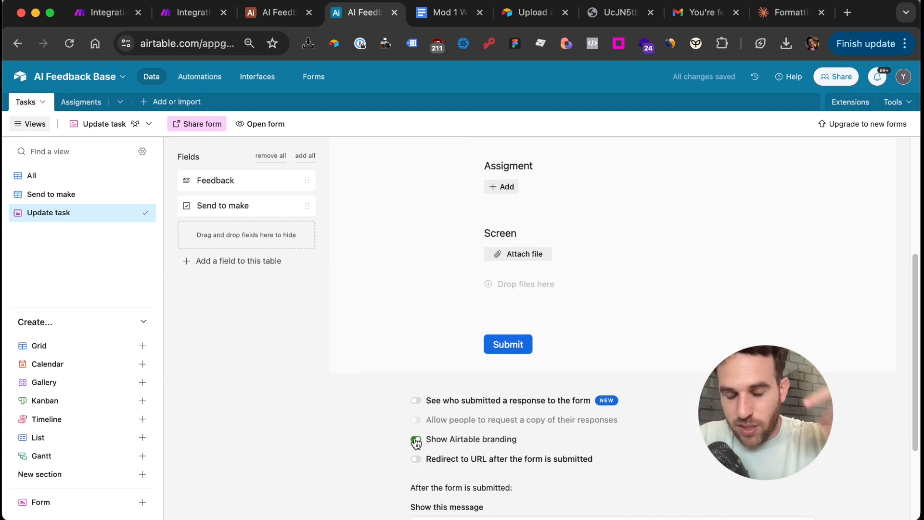
left_click(197, 124)
left_click(367, 169)
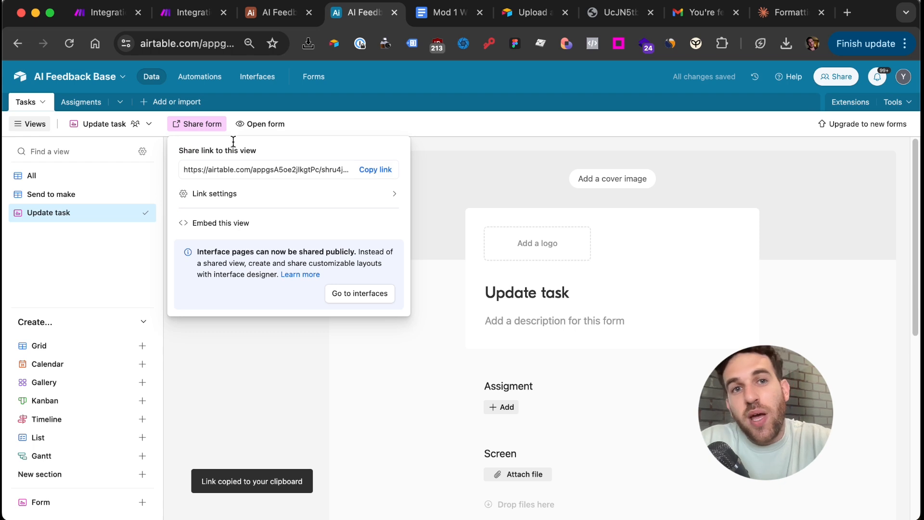
left_click(85, 177)
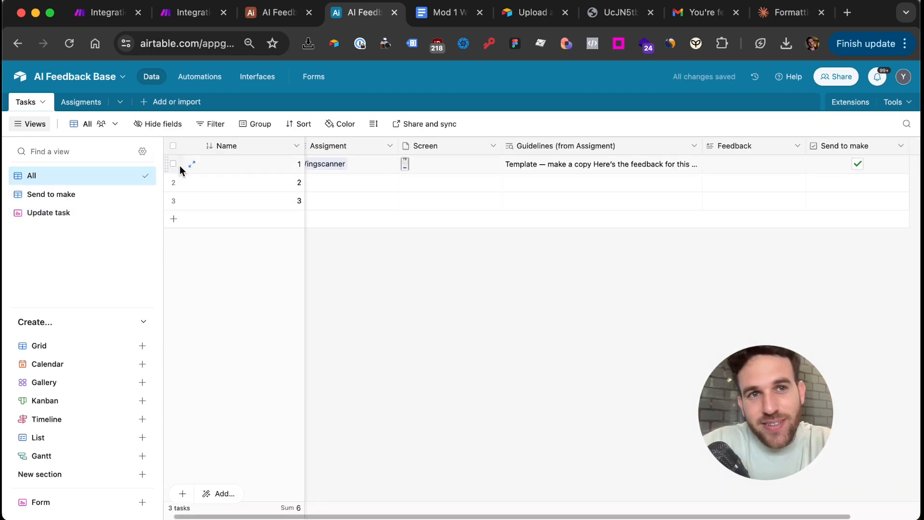
left_click(180, 16)
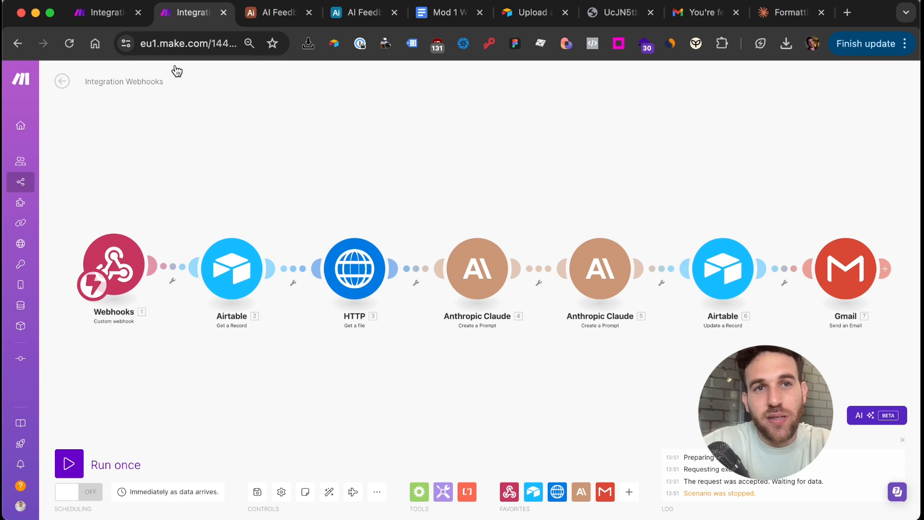
Start a single run of the Integration Webhooks scenario so it waits for webhook data
left_click(113, 17)
left_click(177, 21)
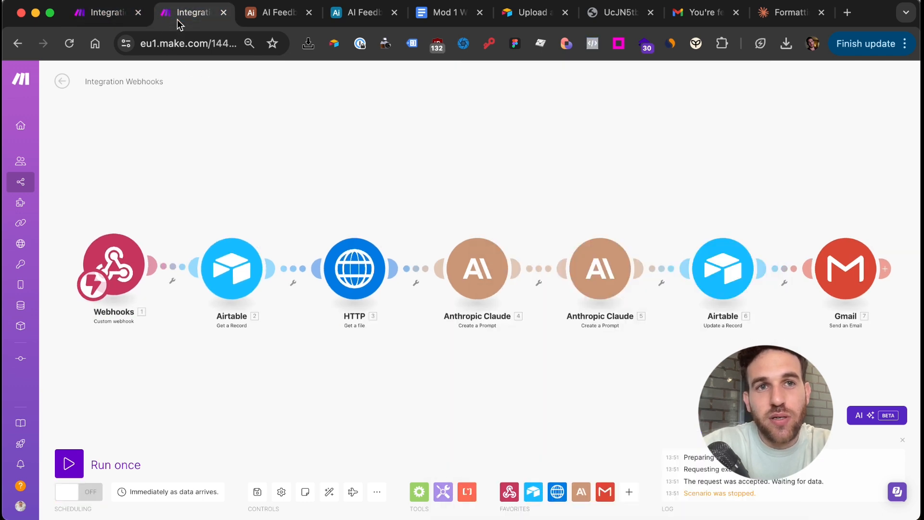
left_click(69, 464)
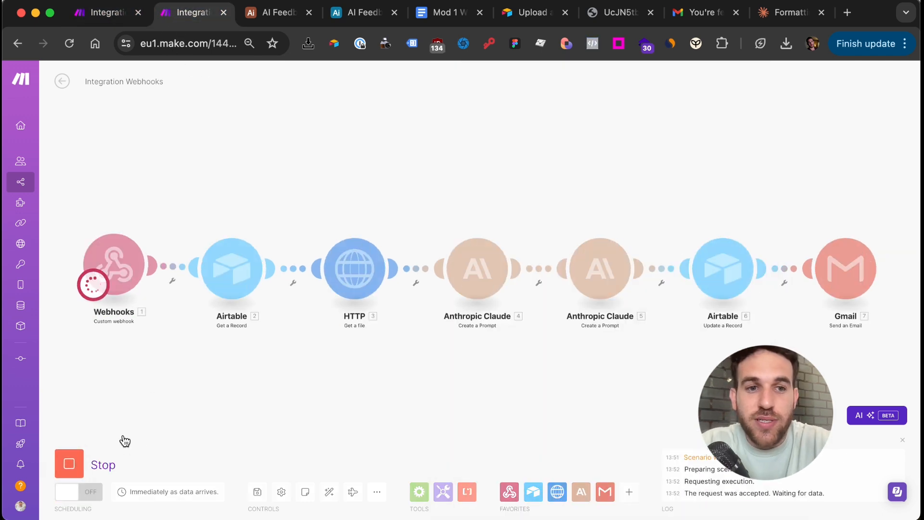
Submit the Update task form with Wingscanner and its uploaded screen image, then watch the Make run
left_click(360, 13)
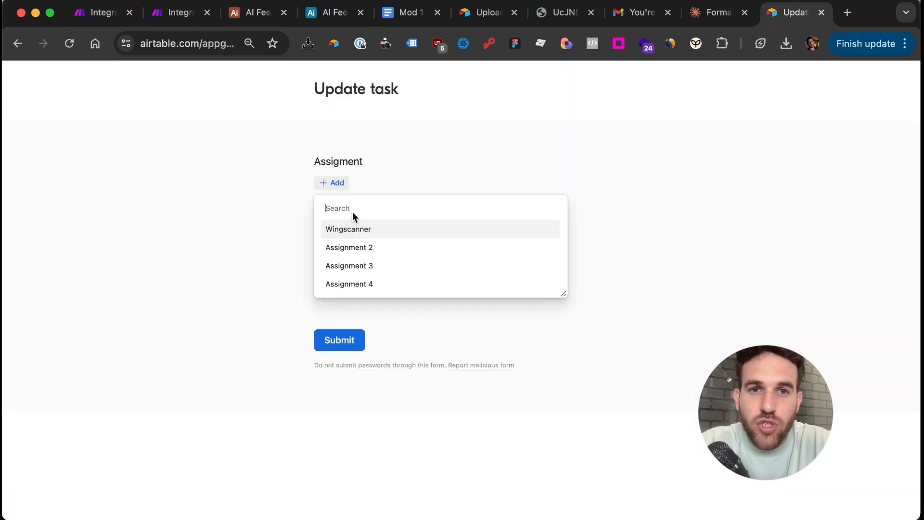
left_click(354, 229)
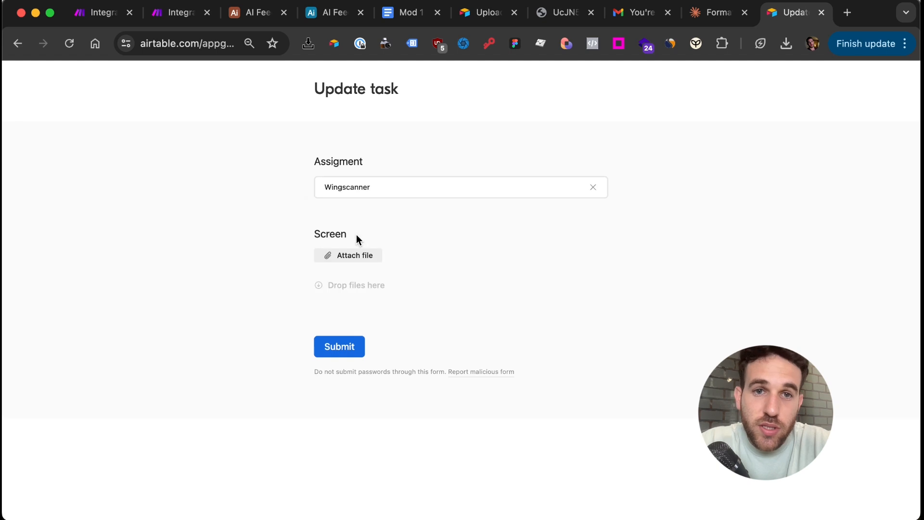
left_click(351, 255)
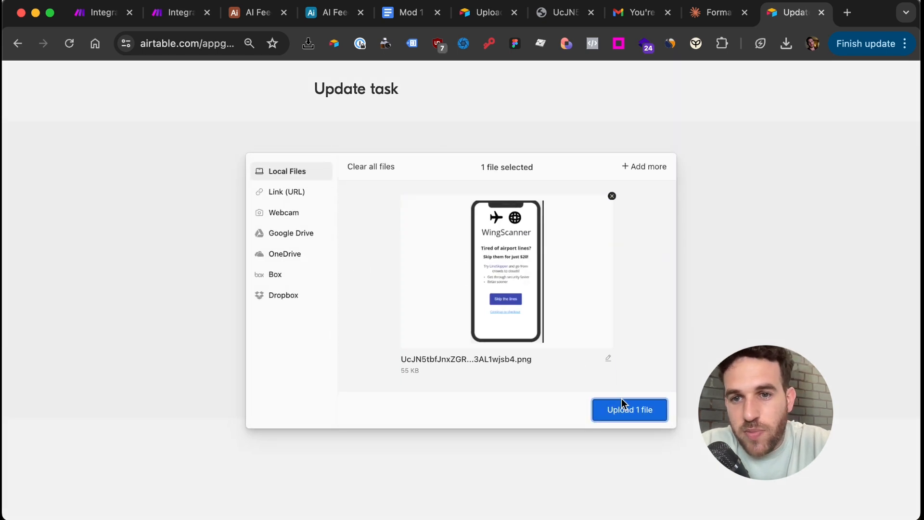
left_click(622, 407)
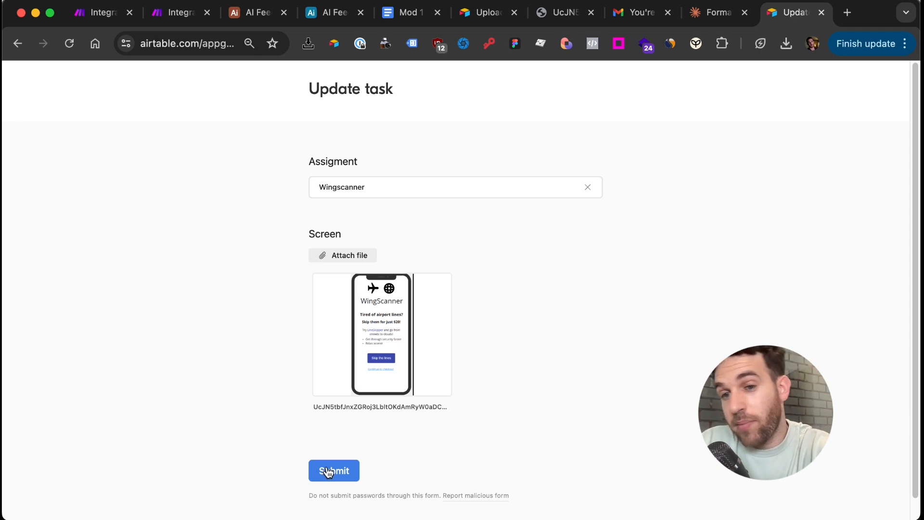
left_click(329, 471)
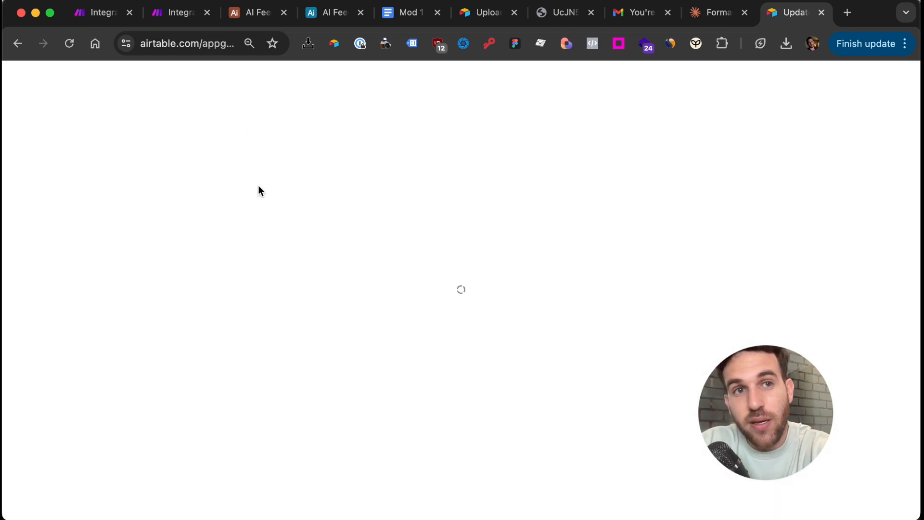
left_click(161, 14)
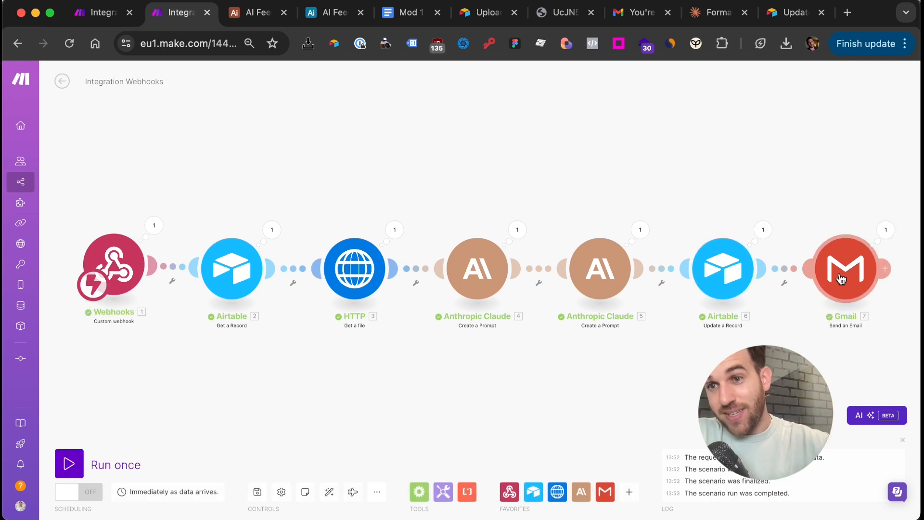
Read row 4's AI feedback in Airtable, then open Gmail's 'Horay! This is your feedback' email
left_click(327, 12)
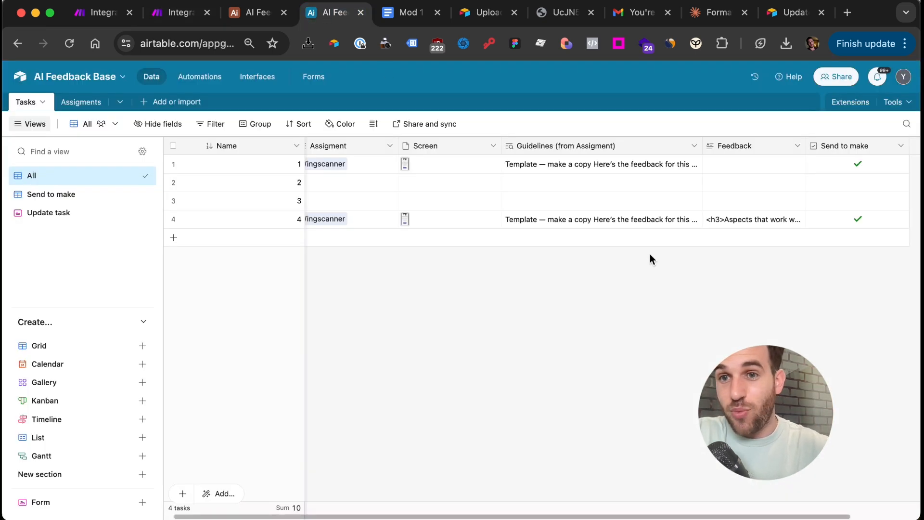
left_click(737, 227)
left_click(737, 226)
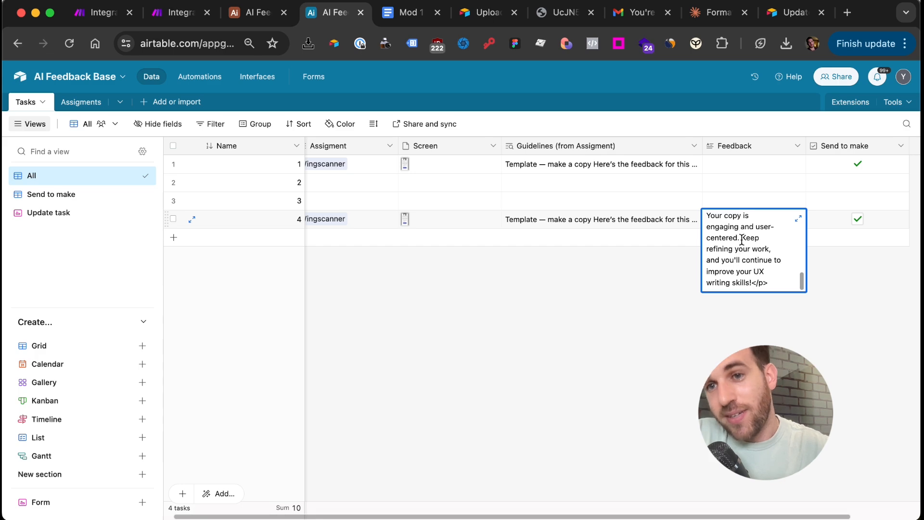
scroll(742, 239, "up", 5)
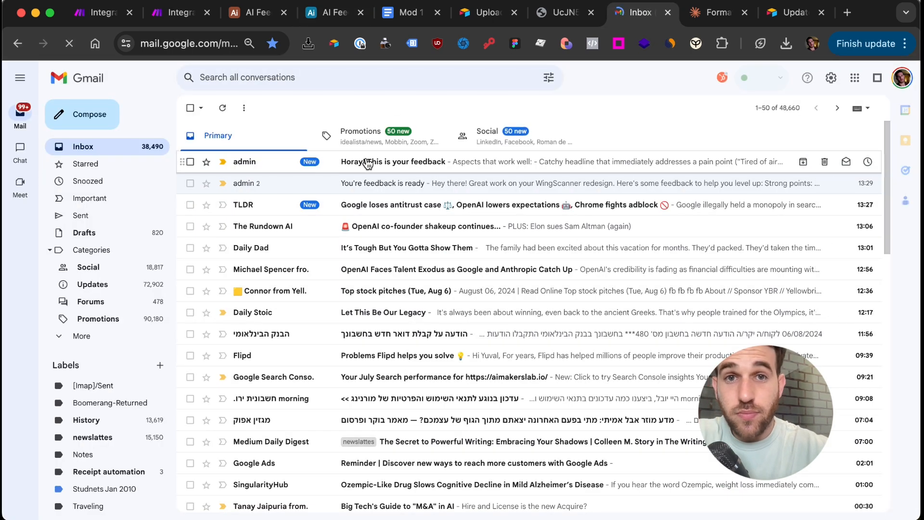
left_click(367, 163)
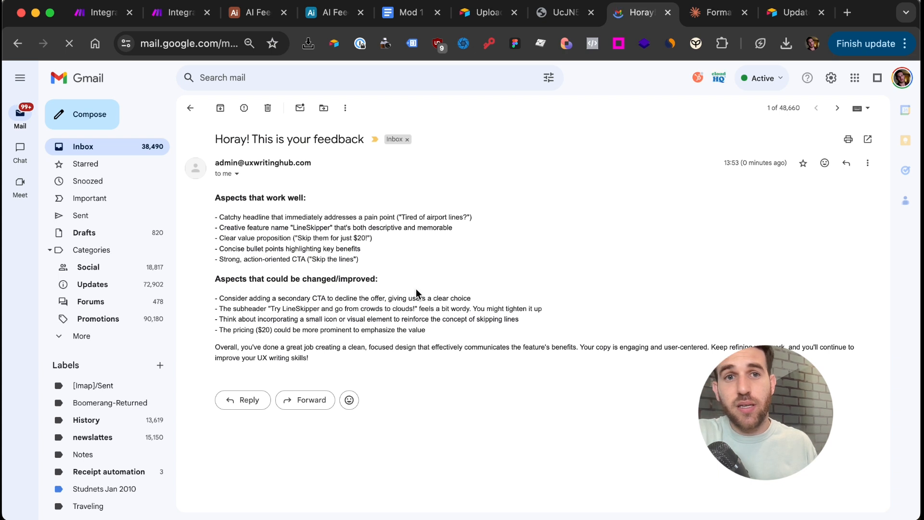